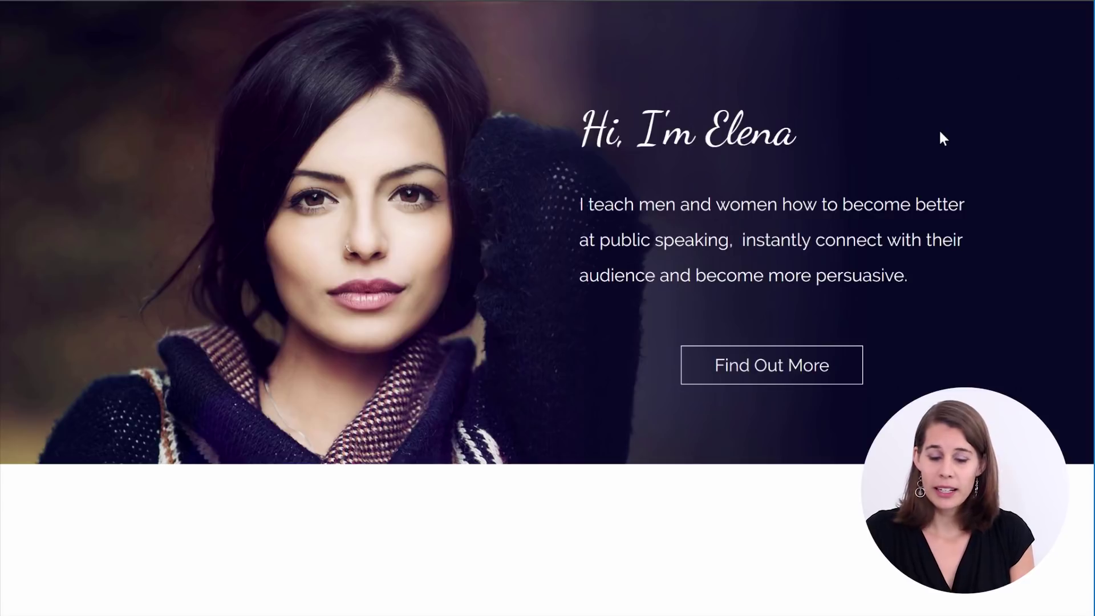
# Inspect the finished hero section example with the browser's developer tools
pyautogui.rightClick(951, 141)
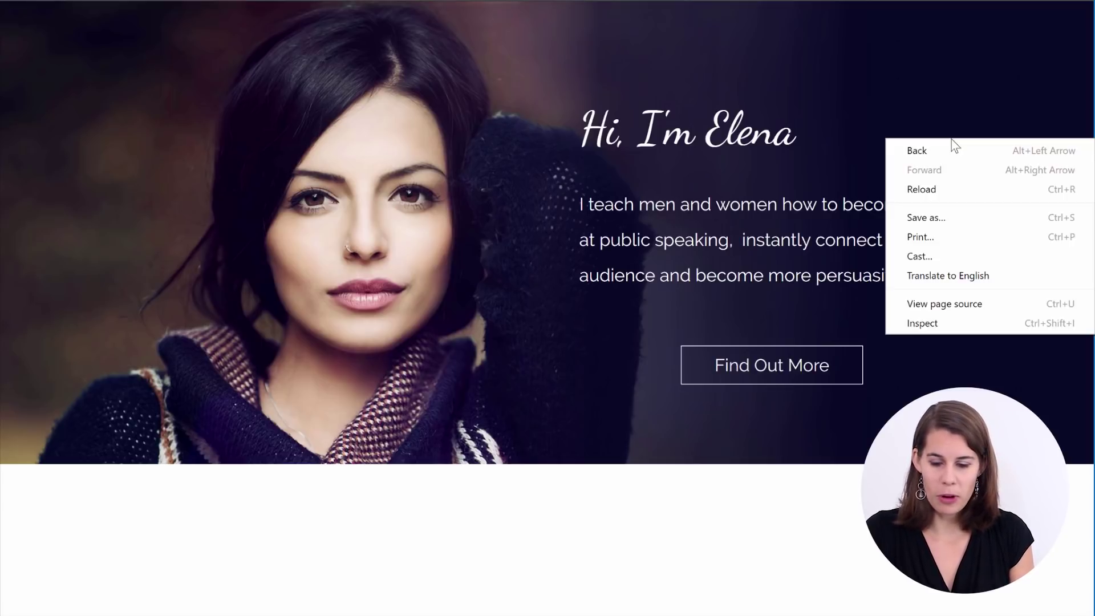
pyautogui.click(938, 329)
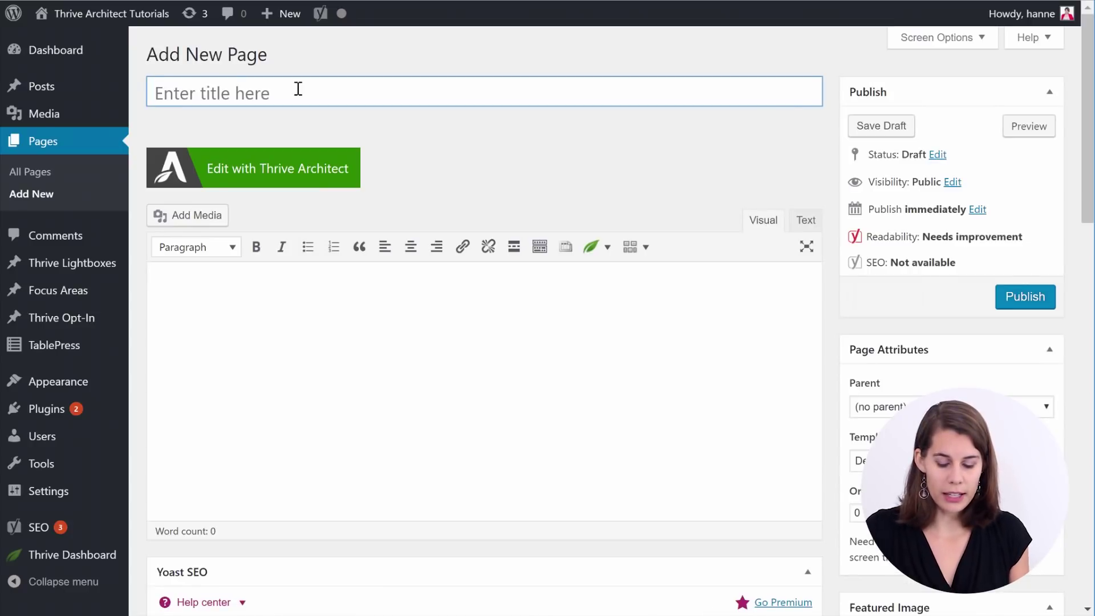
# Title the new page "Hero Image" and open it for editing in Thrive Architect
pyautogui.click(297, 89)
pyautogui.write('Hero i')
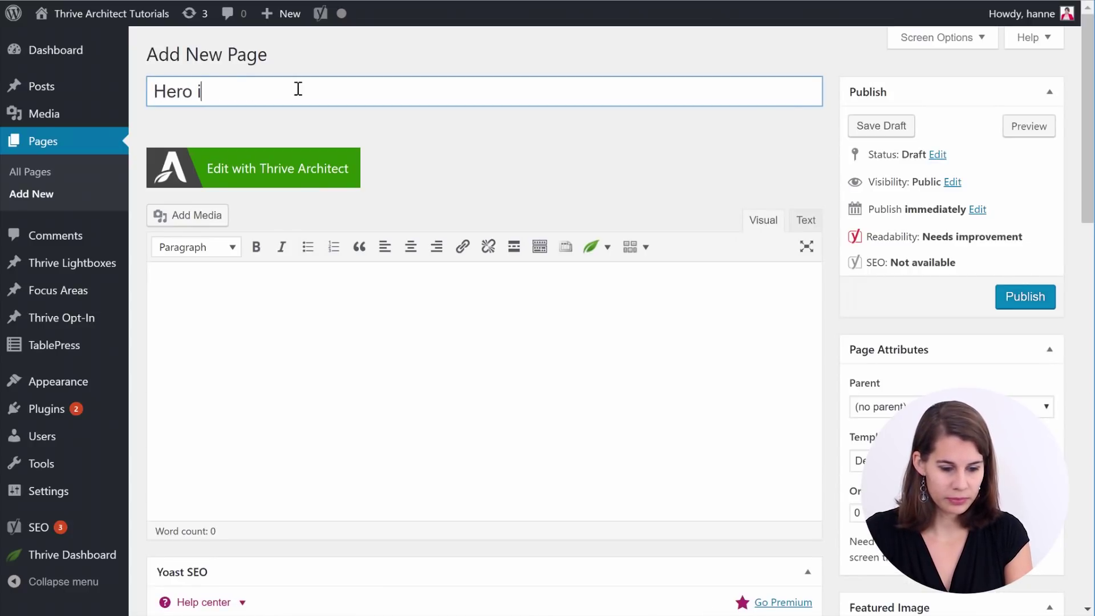
pyautogui.write(' Image')
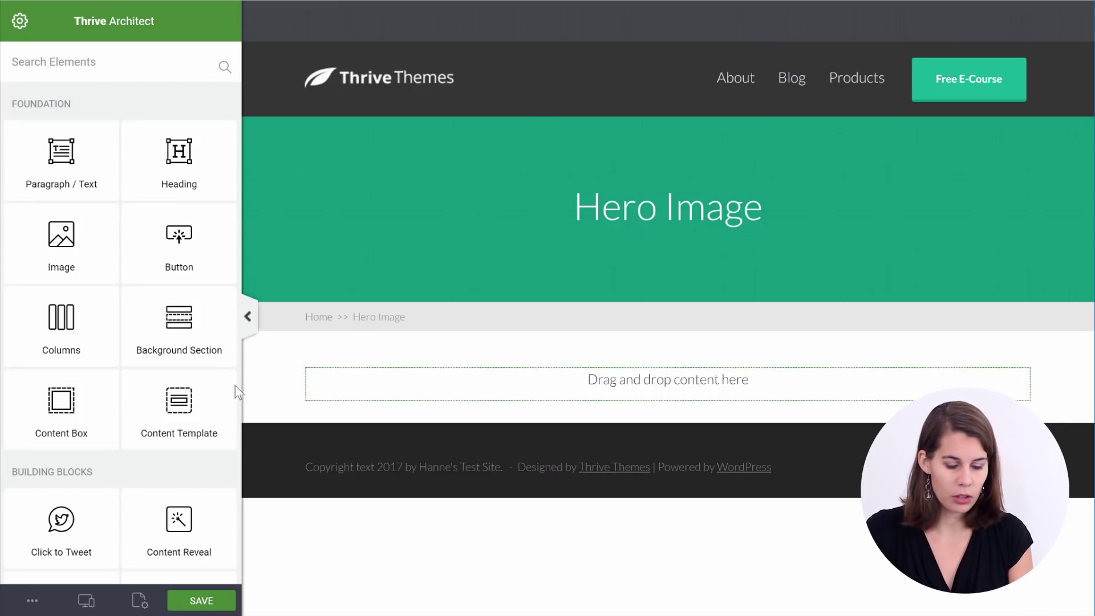
# Change the page's landing page template to a blank page from the Blank set
pyautogui.click(140, 600)
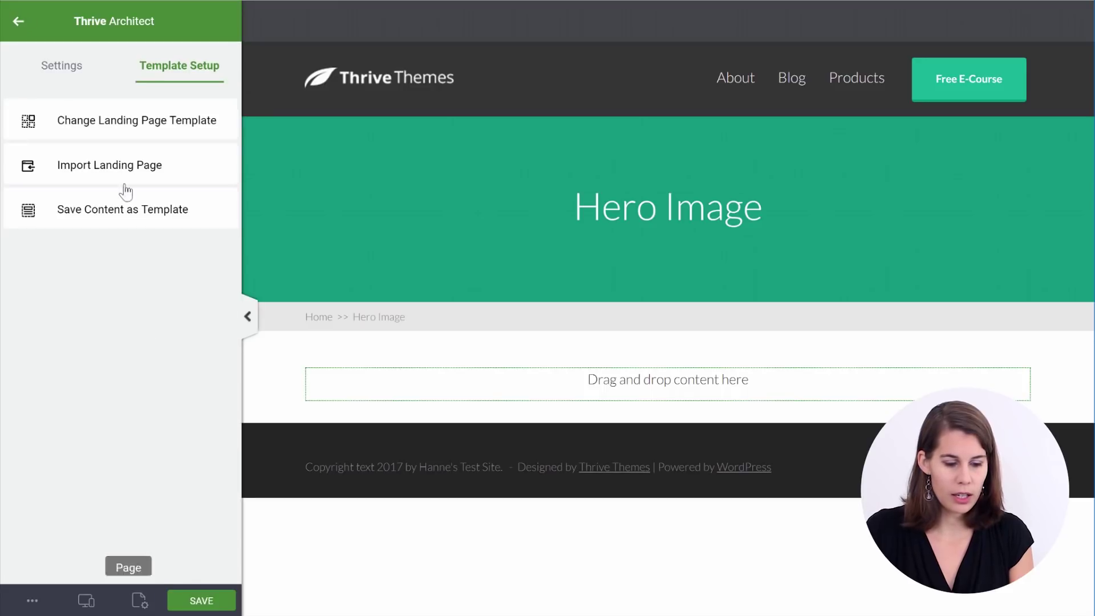
pyautogui.click(133, 136)
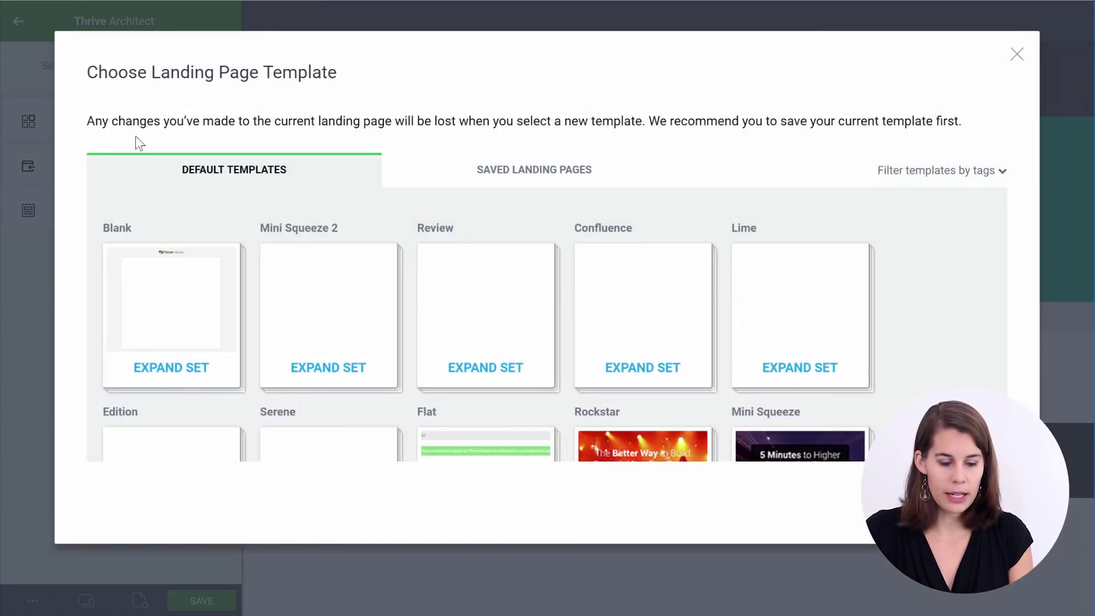
pyautogui.click(180, 298)
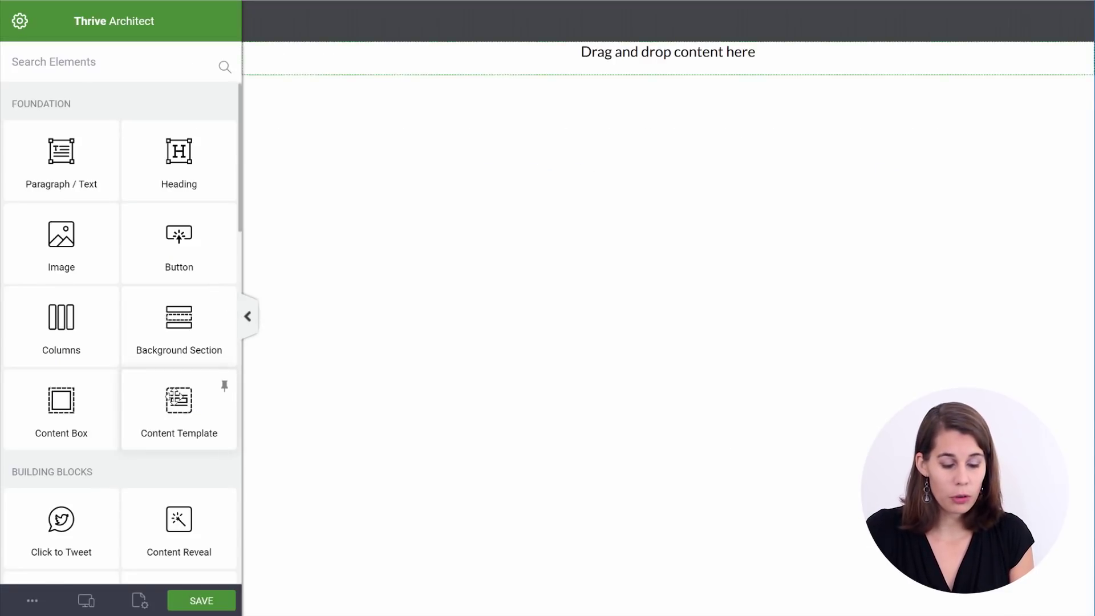
# Add a background section to the blank page and stretch it to fit the screen width
pyautogui.moveTo(182, 333); pyautogui.dragTo(625, 62)
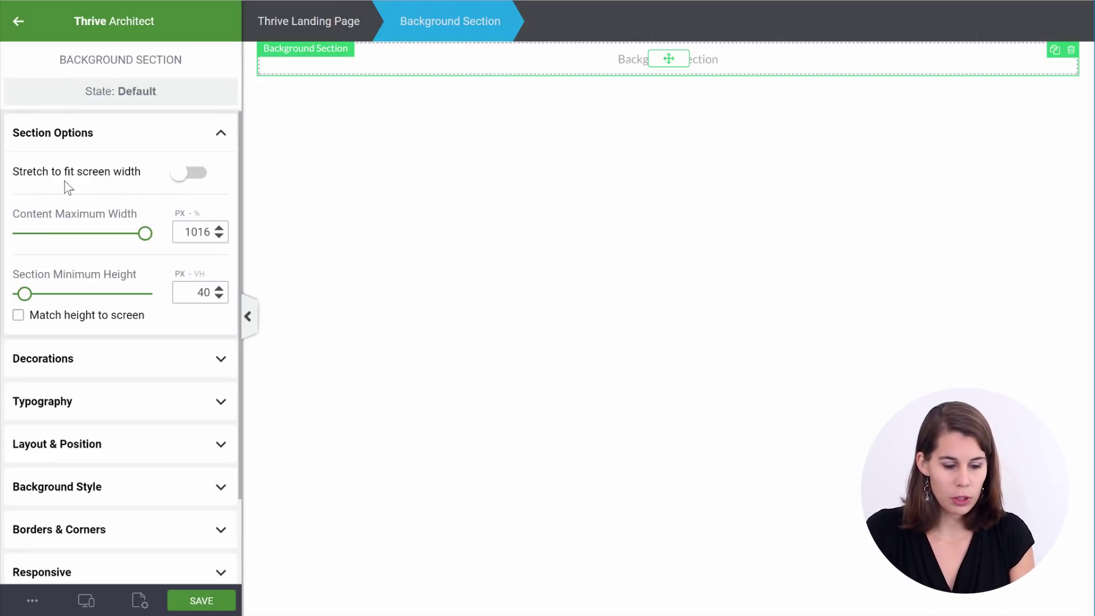
pyautogui.click(203, 178)
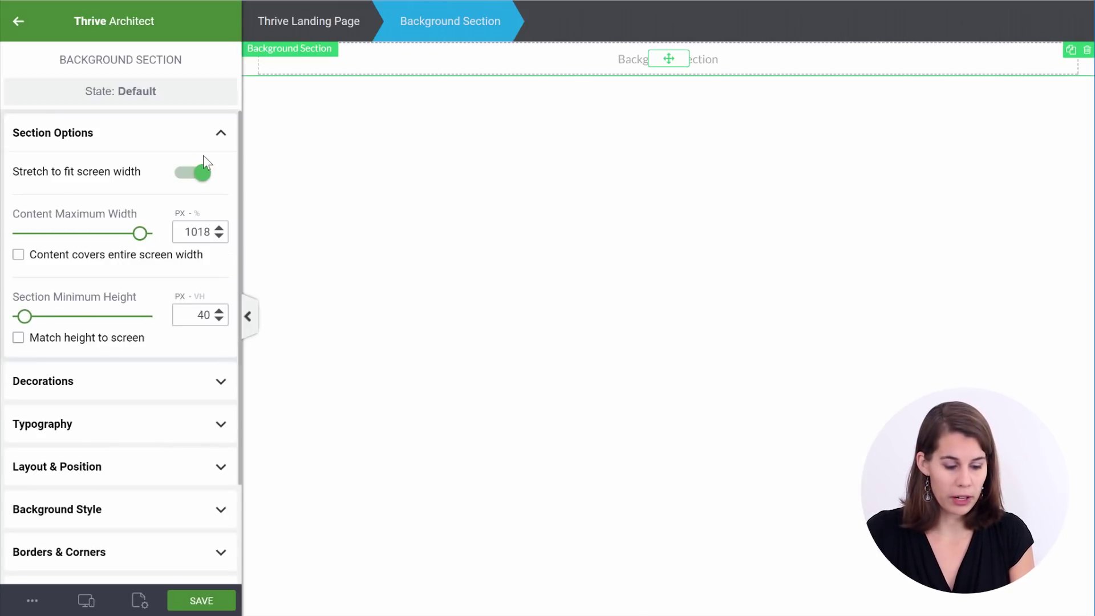
# Set the background section's fill color to dark navy #070826
pyautogui.scroll(-4, 188, 158)
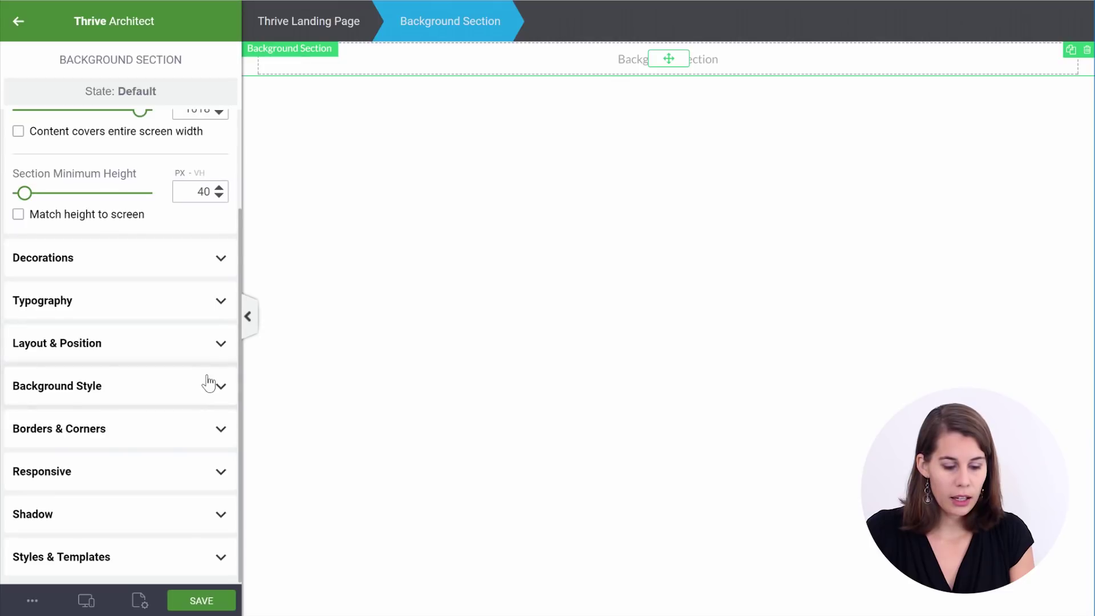
pyautogui.click(210, 380)
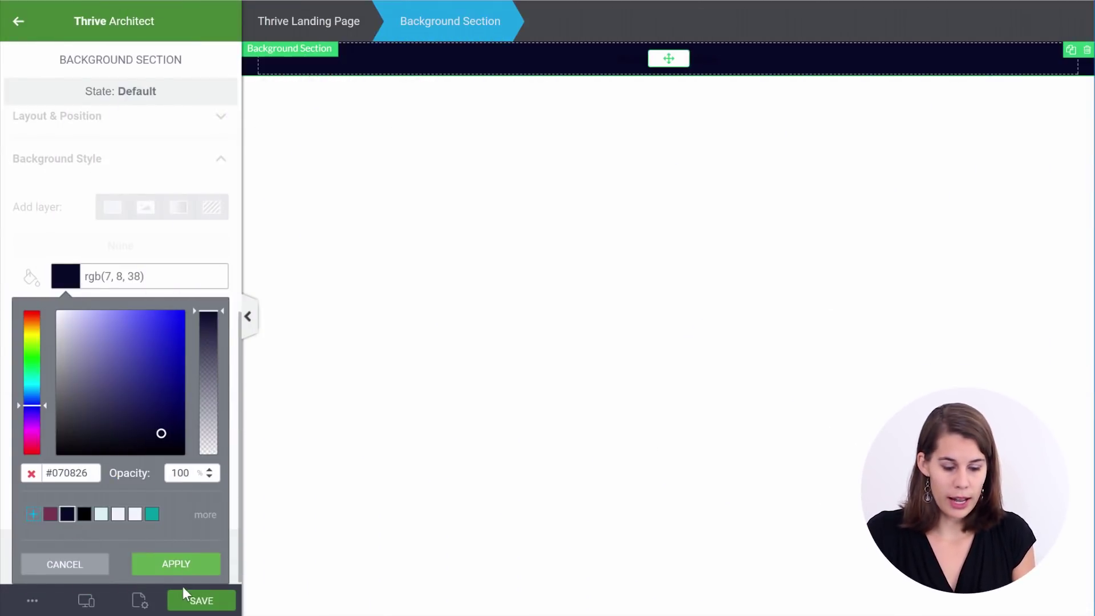
pyautogui.click(185, 567)
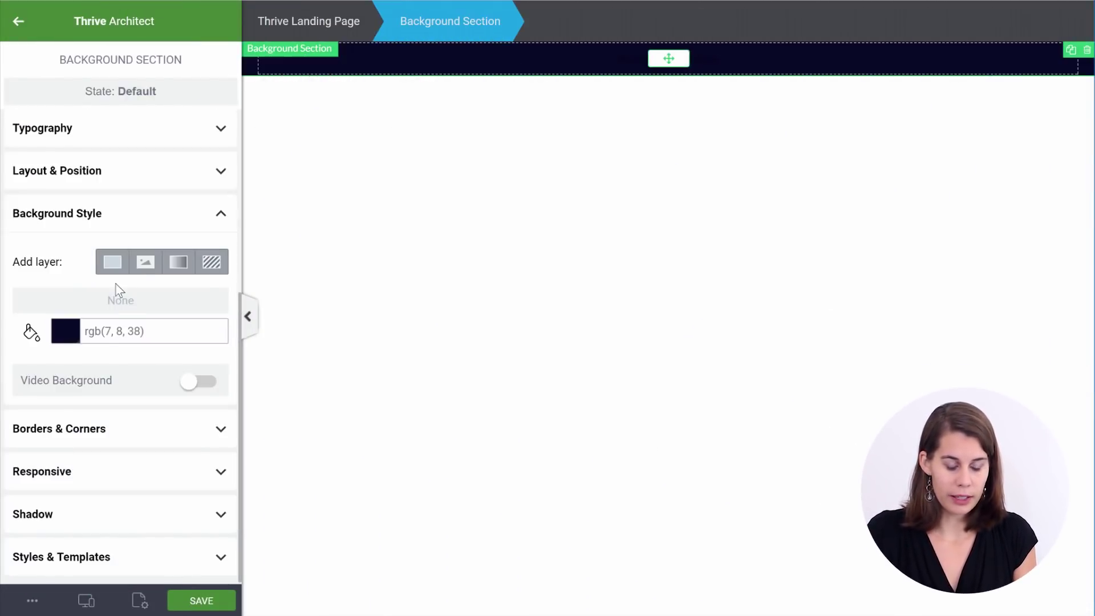
# Add an image layer to the section's background using Portrait-bkg from the media library at Full Size – 2622 × 1140
pyautogui.click(147, 267)
pyautogui.click(80, 325)
pyautogui.click(263, 308)
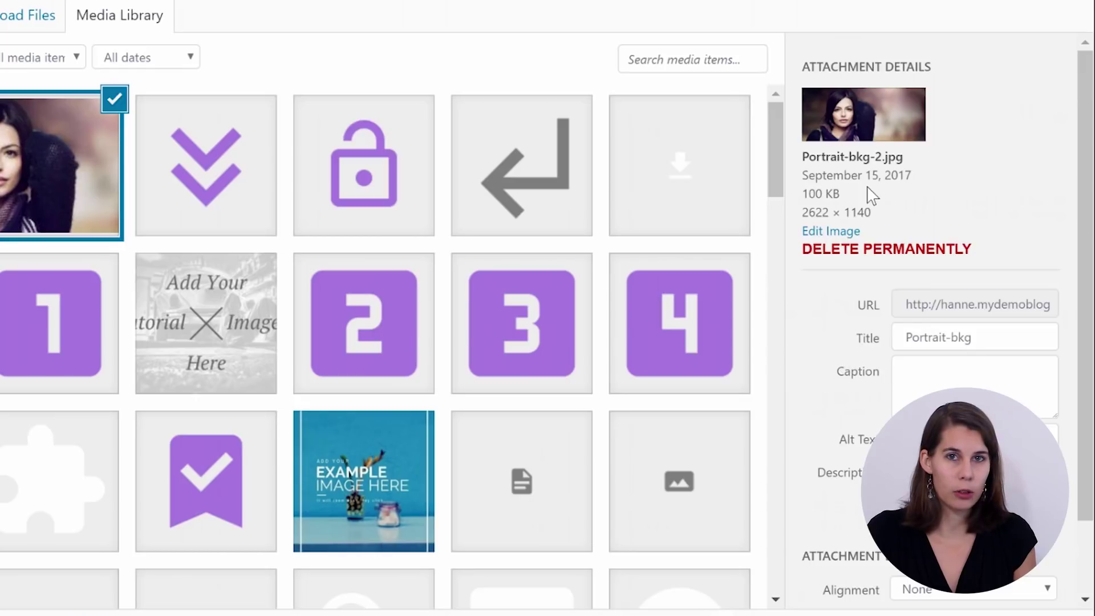
pyautogui.scroll(-2, 1014, 379)
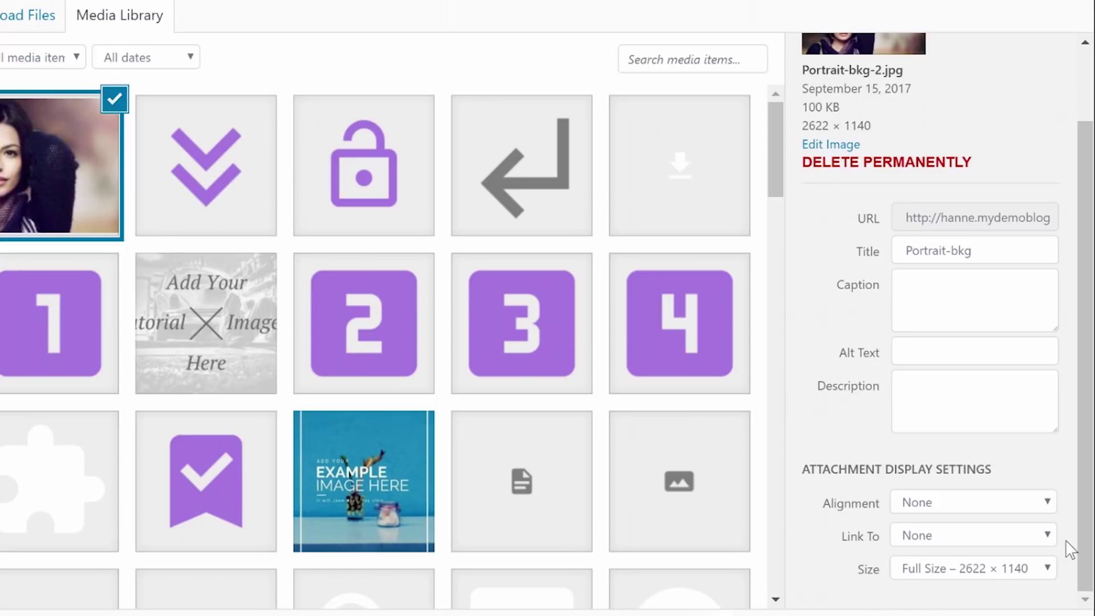
pyautogui.click(1052, 568)
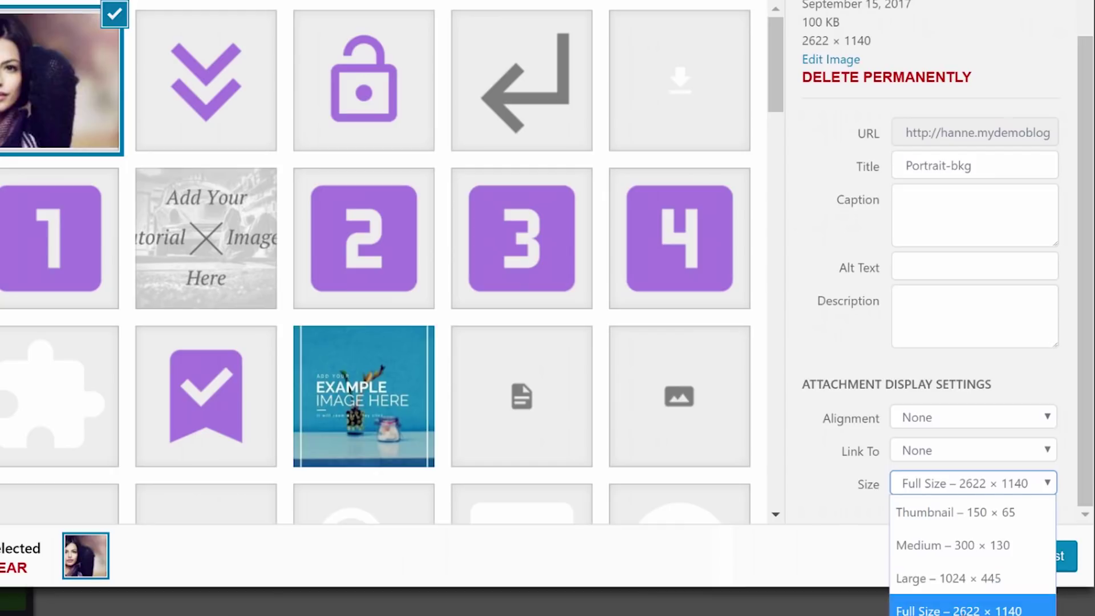
pyautogui.click(937, 609)
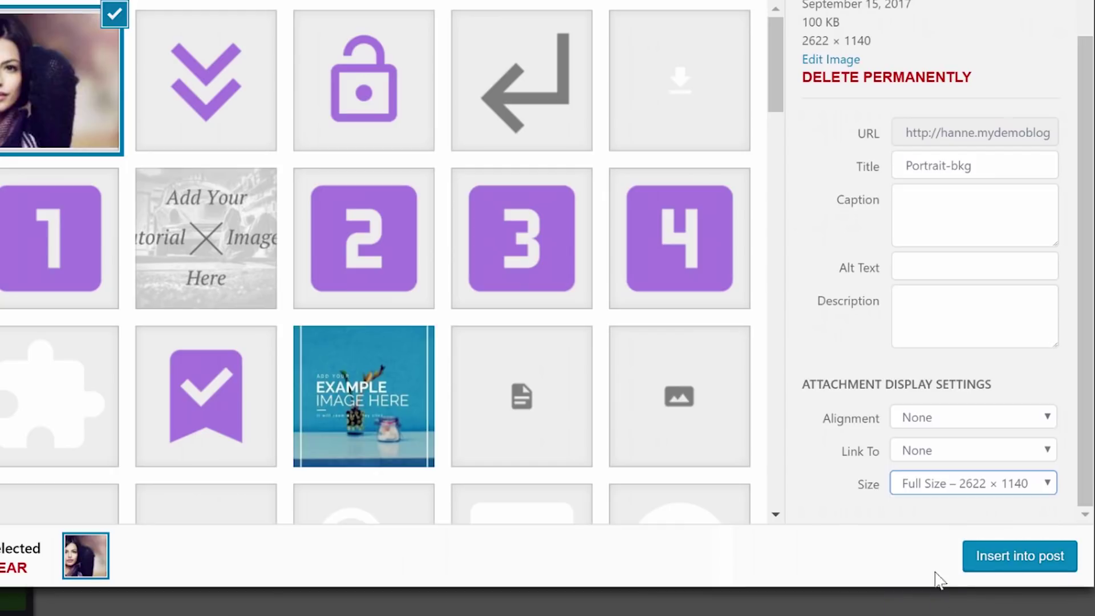
pyautogui.click(1022, 559)
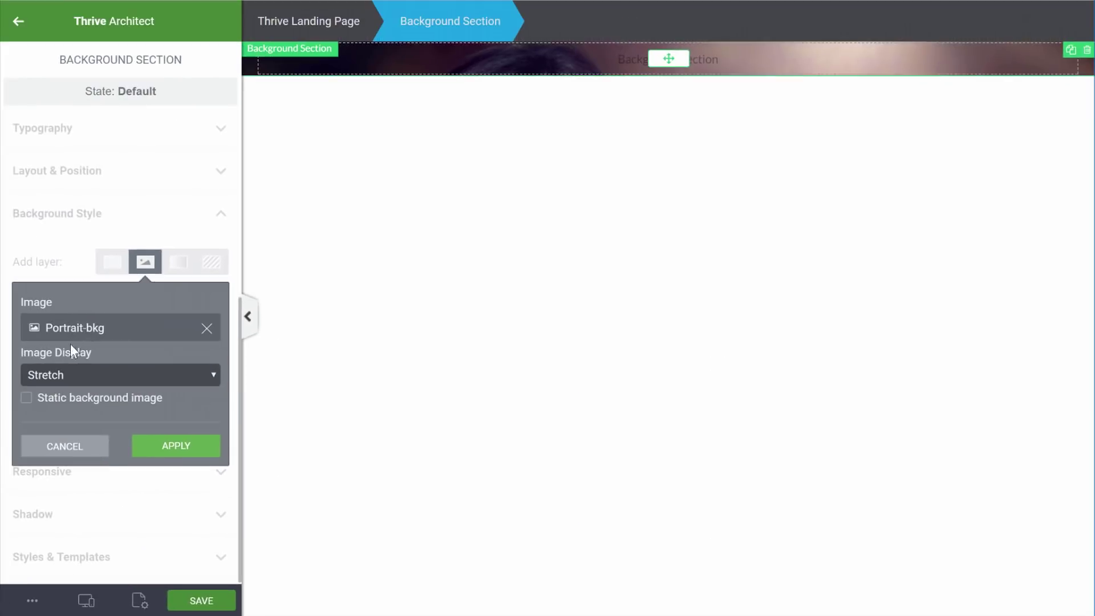
# Set the background image's display to Stretch and apply the image layer
pyautogui.click(108, 378)
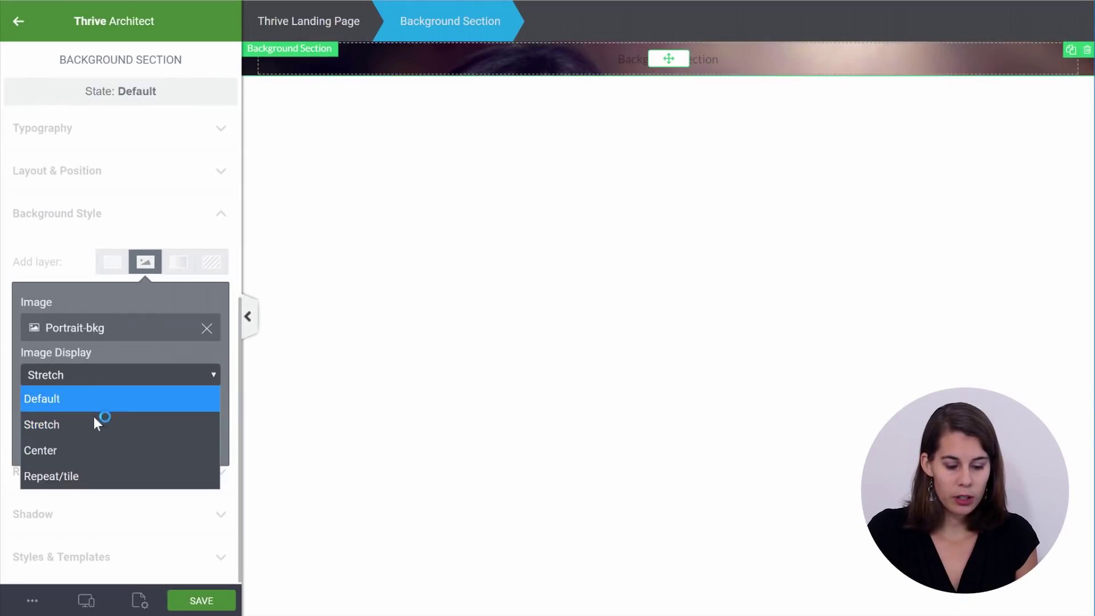
pyautogui.click(83, 426)
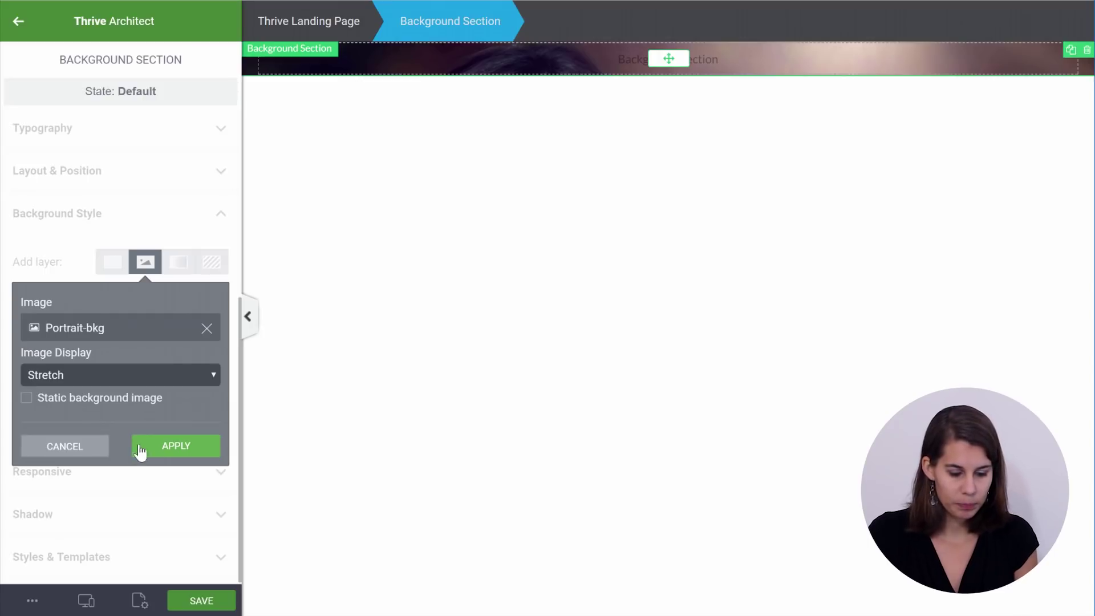
pyautogui.click(179, 450)
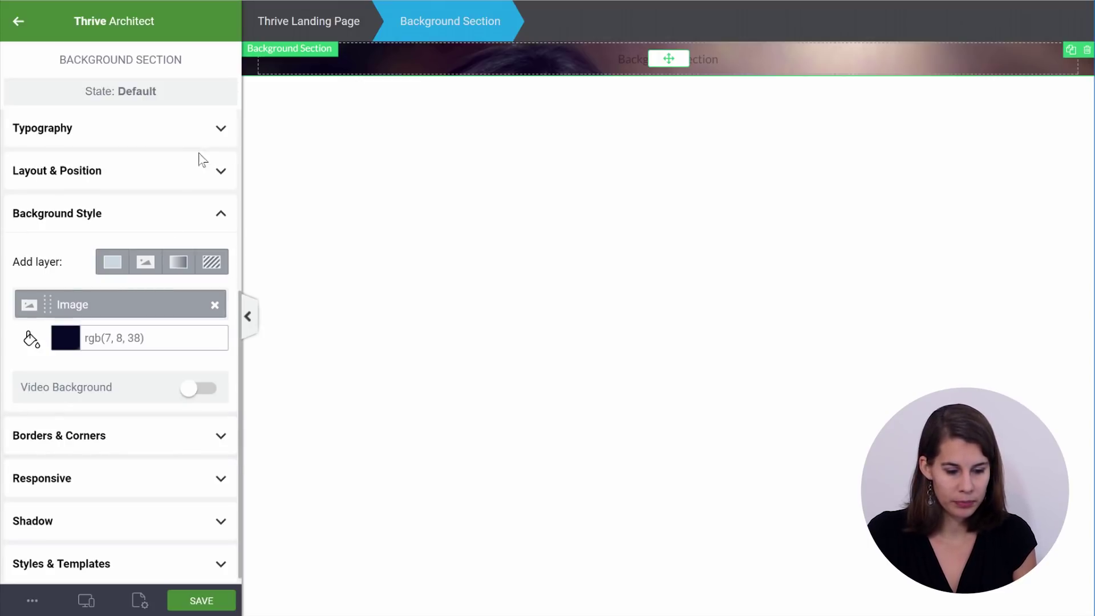
# Set the background section's minimum height to 75 VH
pyautogui.scroll(5, 188, 199)
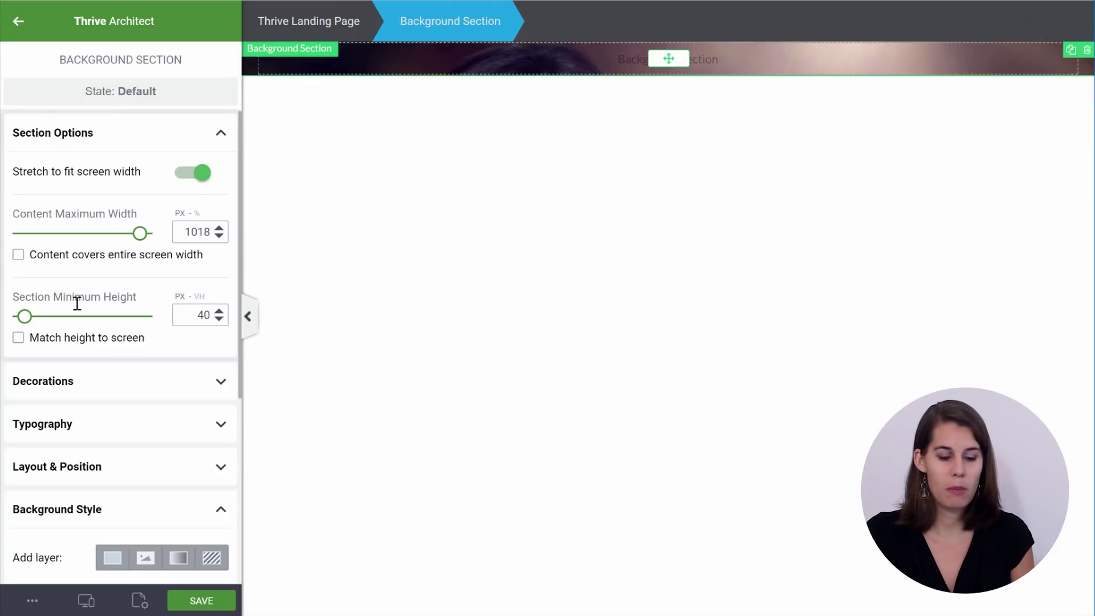
pyautogui.click(200, 297)
pyautogui.moveTo(29, 319); pyautogui.dragTo(114, 323)
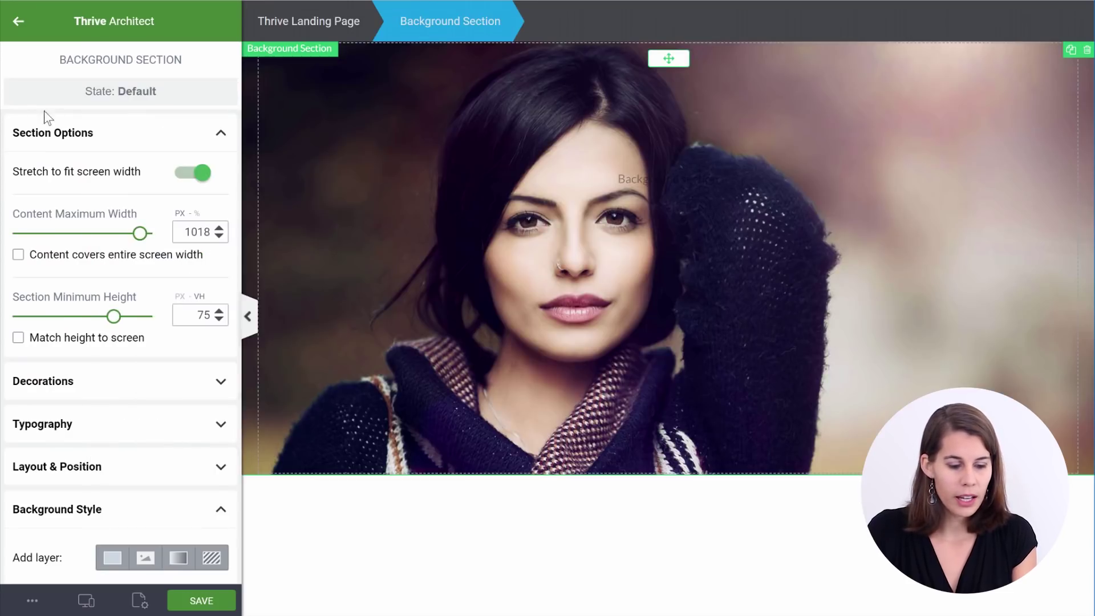
# Add a heading inside the background section that introduces the pictured woman by her first name
pyautogui.click(19, 22)
pyautogui.moveTo(192, 165); pyautogui.dragTo(635, 237)
pyautogui.write("Hey, I'm Elemna")
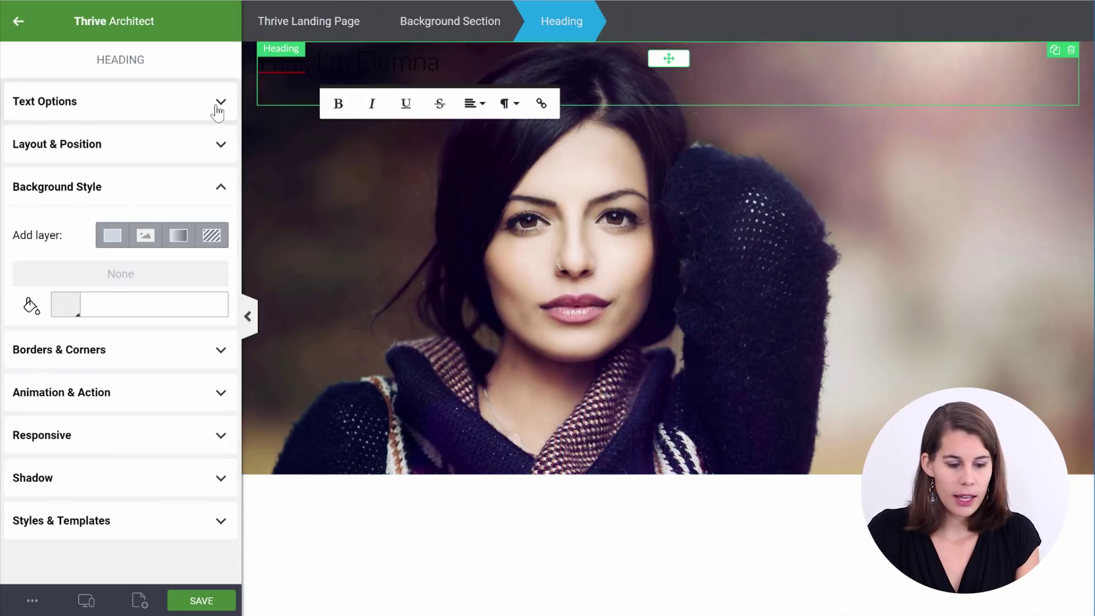
# Set the heading's font color to white, rgb(255, 255, 255)
pyautogui.click(217, 108)
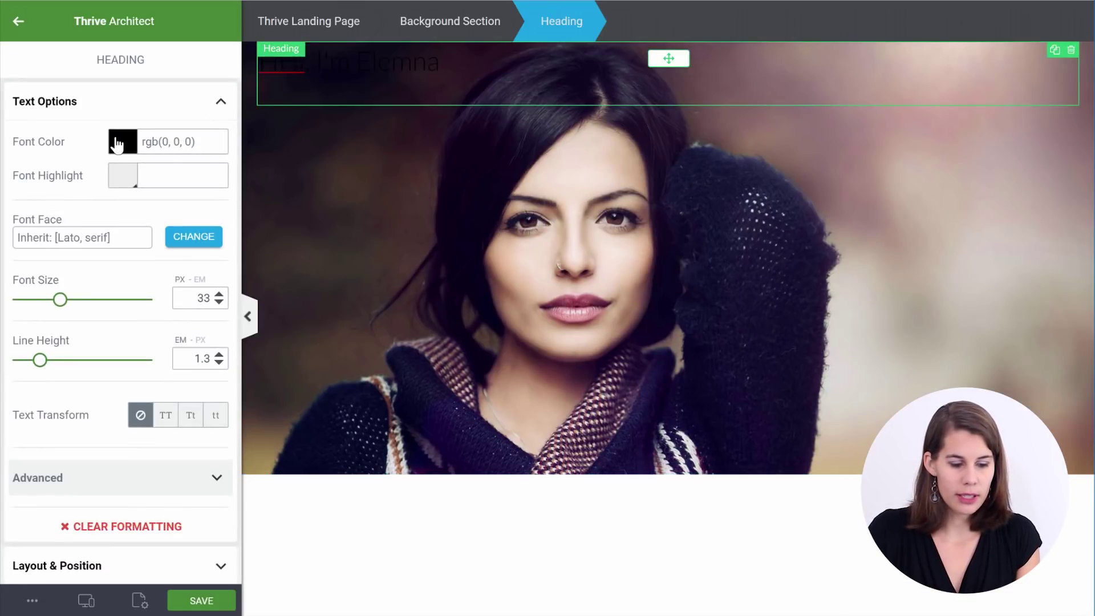
pyautogui.click(118, 143)
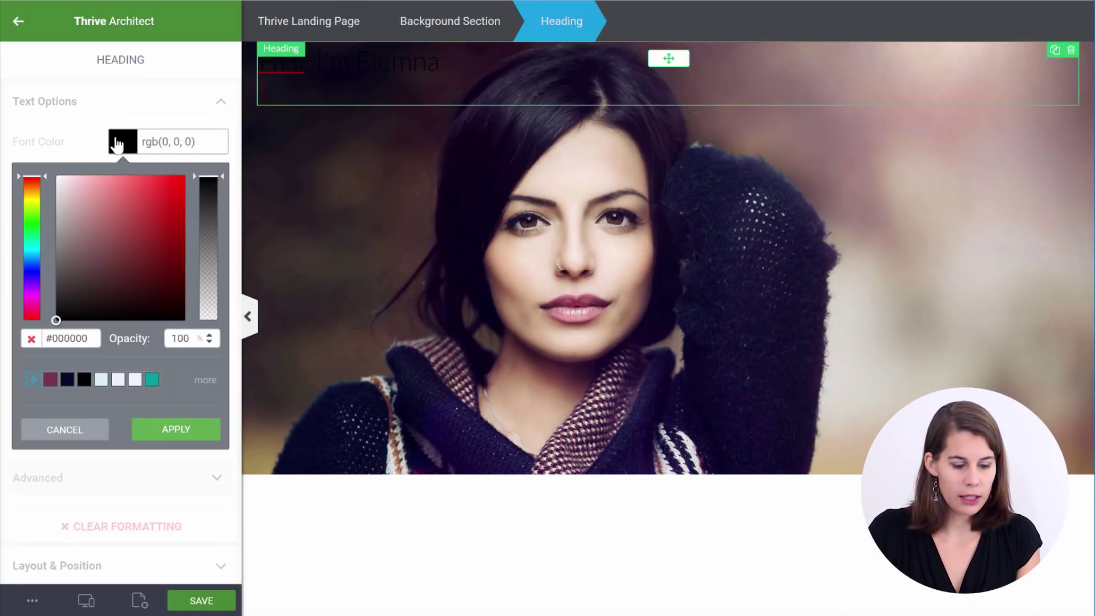
pyautogui.click(134, 380)
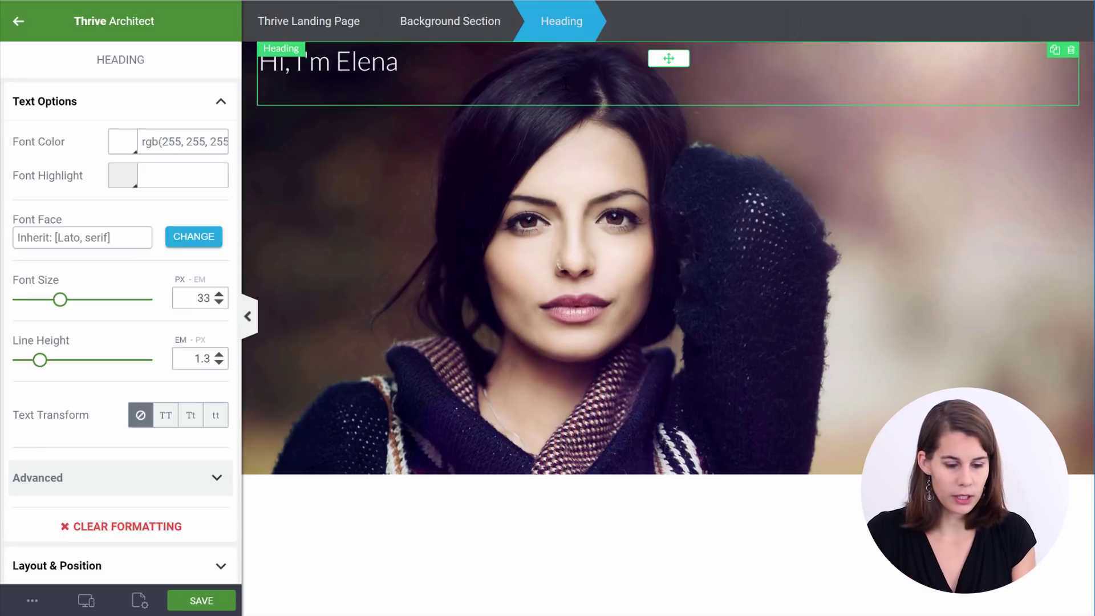
# Try shifting the heading sideways with a left padding of 639, and reset the padding to 1
pyautogui.scroll(-3, 144, 108)
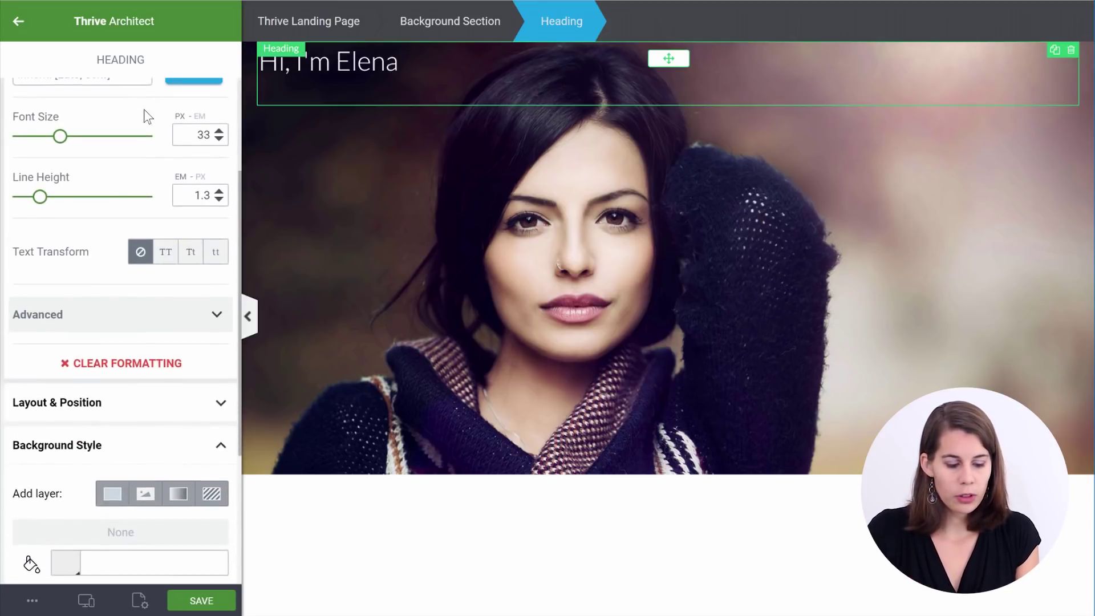
pyautogui.scroll(-3, 144, 114)
pyautogui.click(180, 181)
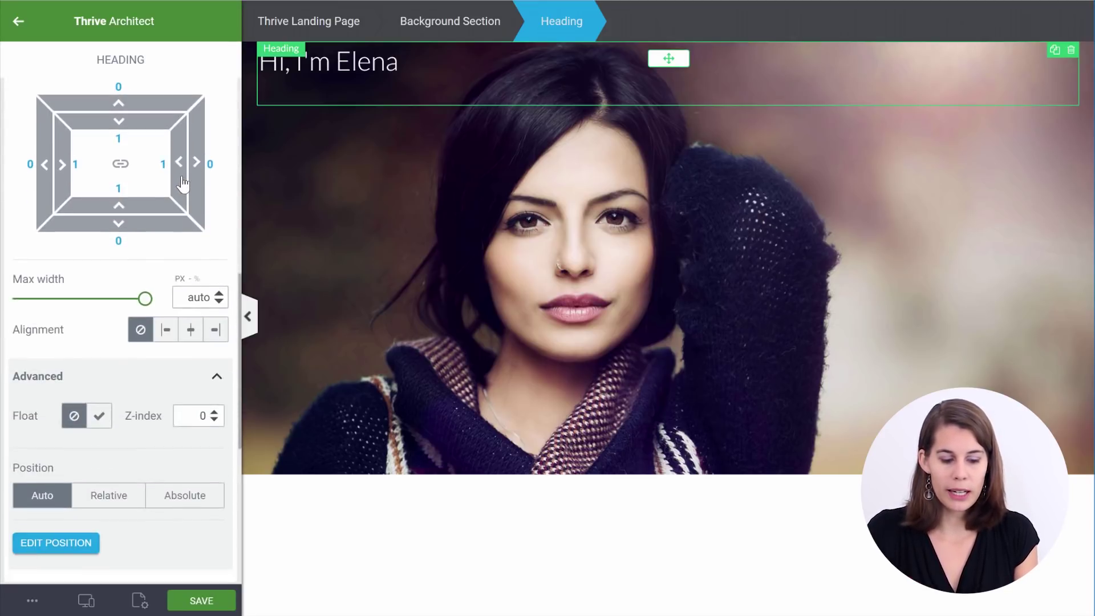
pyautogui.scroll(2, 181, 181)
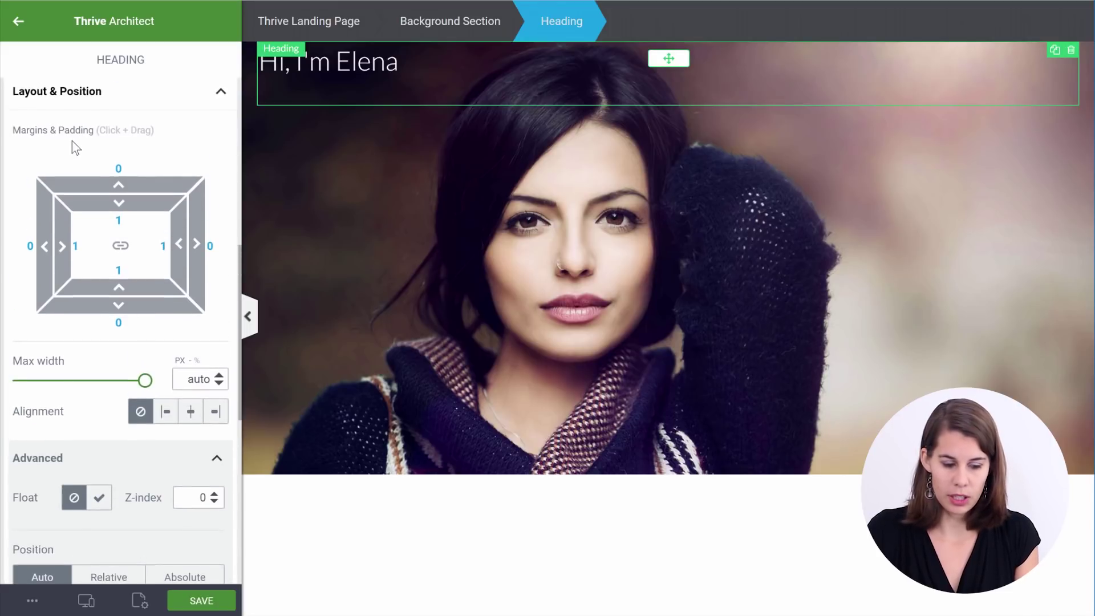
pyautogui.scroll(2, 72, 142)
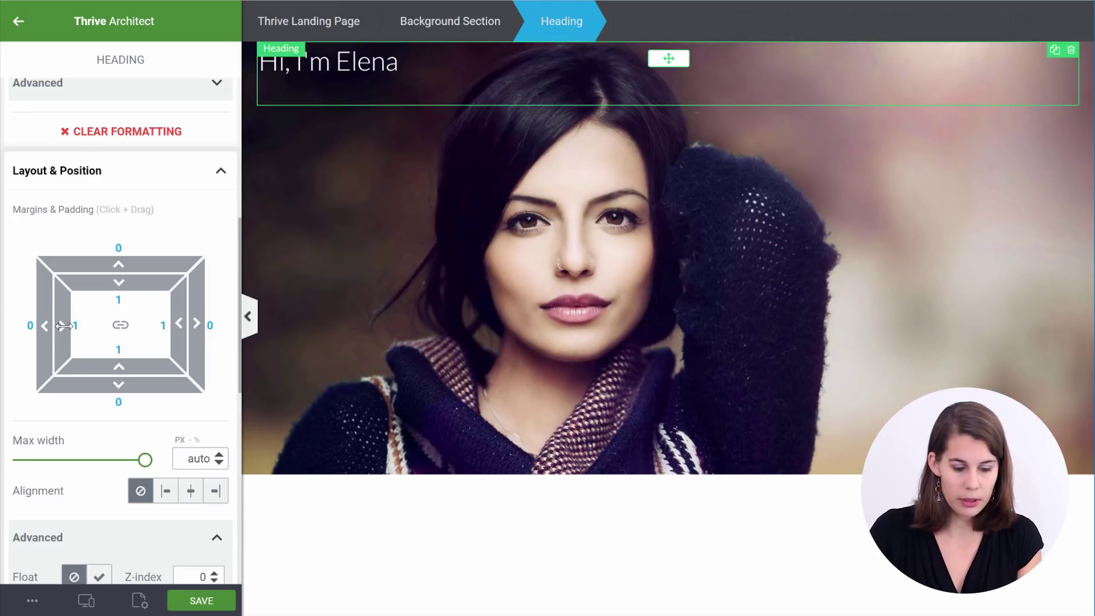
pyautogui.moveTo(68, 325); pyautogui.dragTo(844, 298)
pyautogui.moveTo(96, 330); pyautogui.dragTo(276, 305)
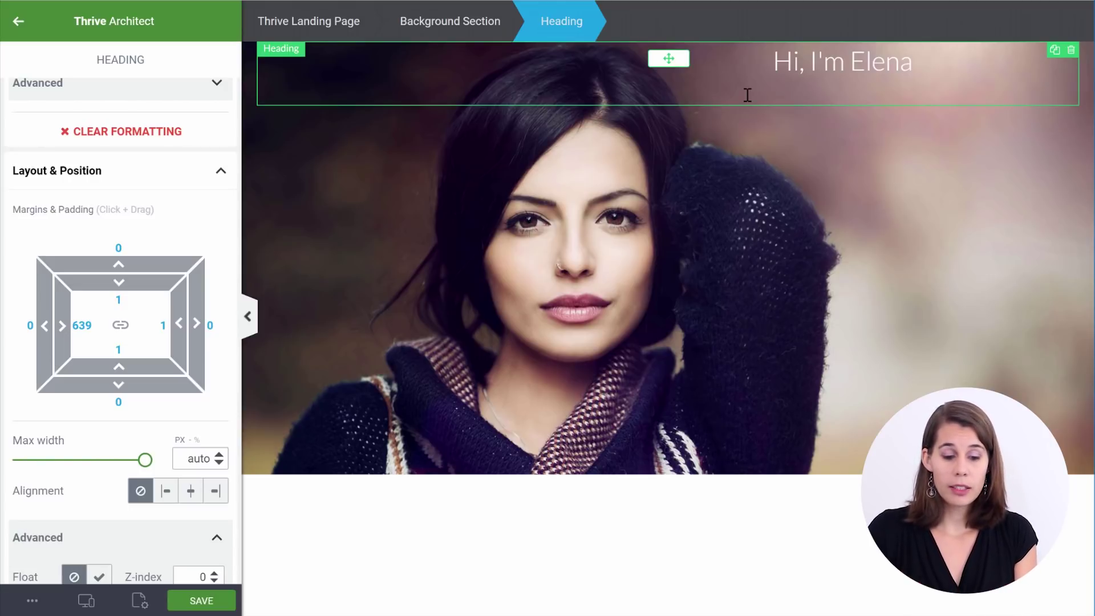
pyautogui.click(91, 325)
pyautogui.write('1')
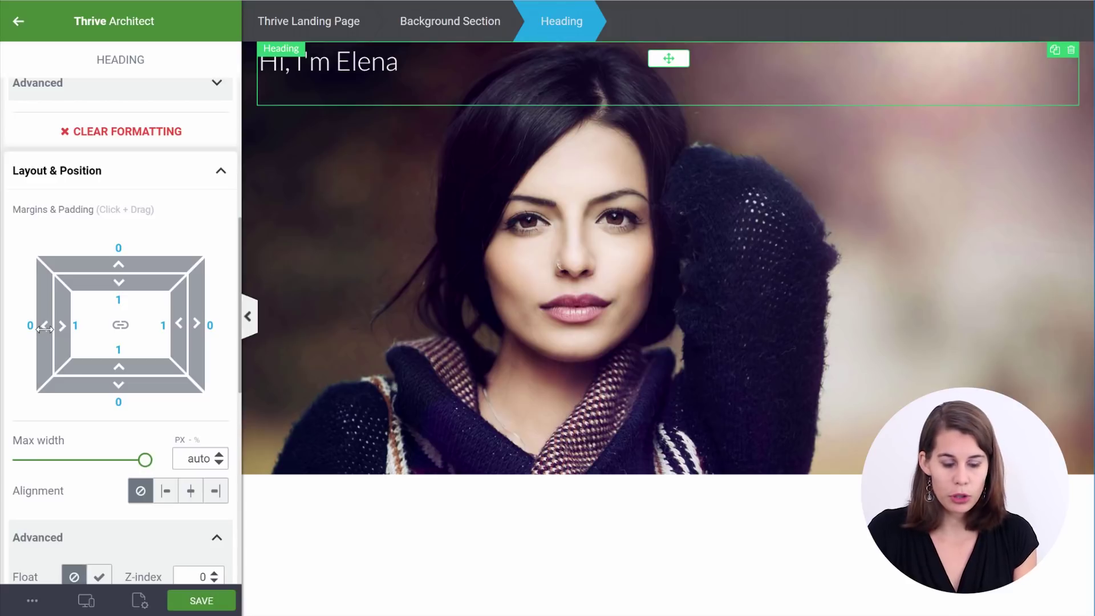
# Set the heading's left margin to 600 so it sits beside the portrait
pyautogui.moveTo(45, 329); pyautogui.dragTo(5, 342)
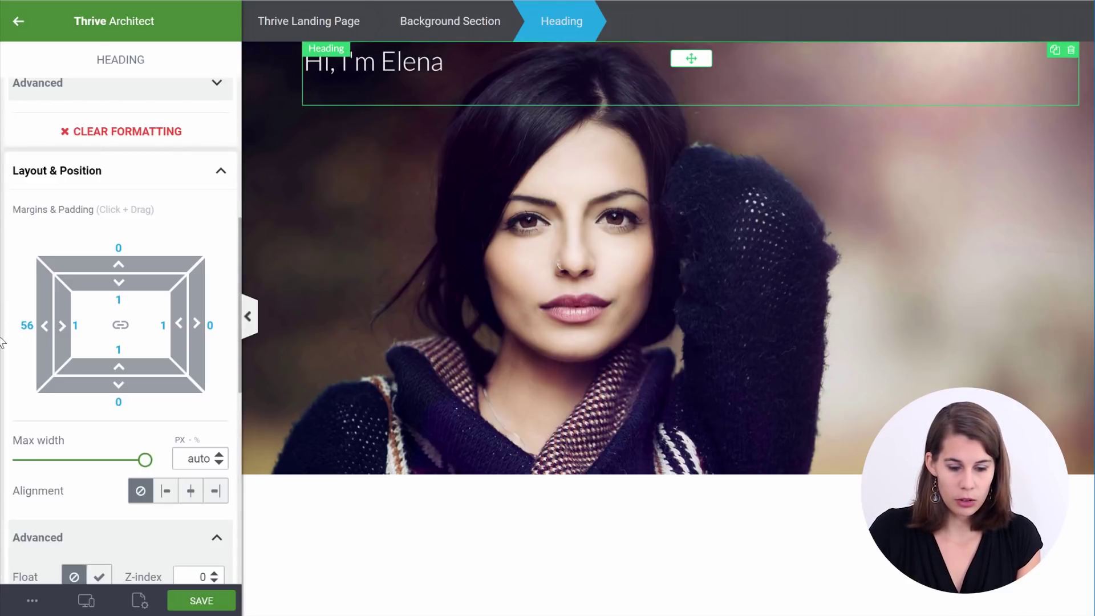
pyautogui.doubleClick(28, 325)
pyautogui.write('600')
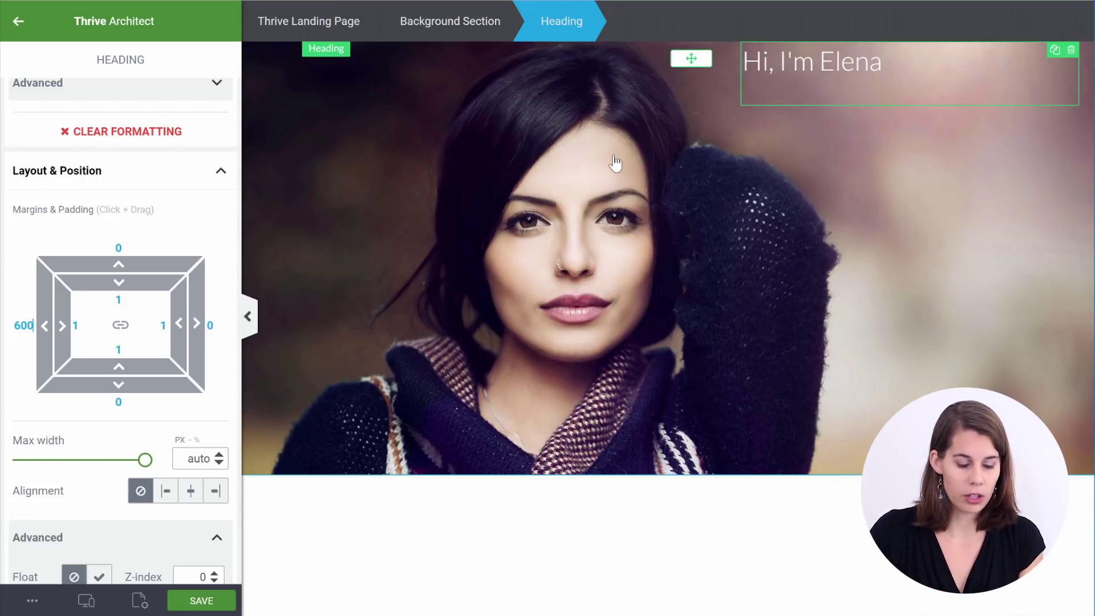
# Preview the heading's placement in the 360 px mobile view and return to the desktop view
pyautogui.moveTo(88, 603)
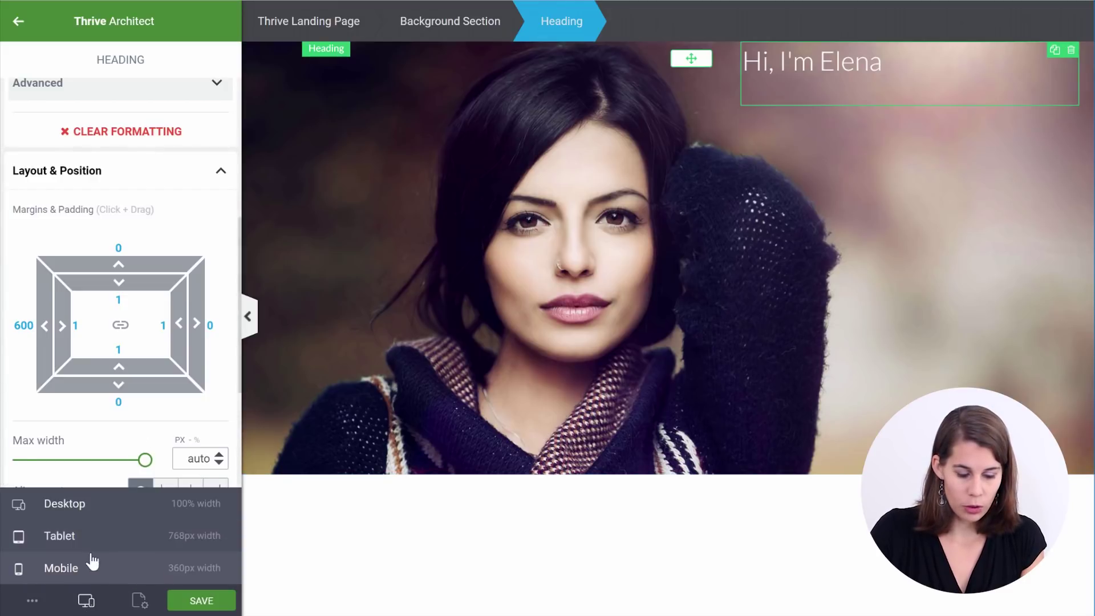
pyautogui.click(90, 562)
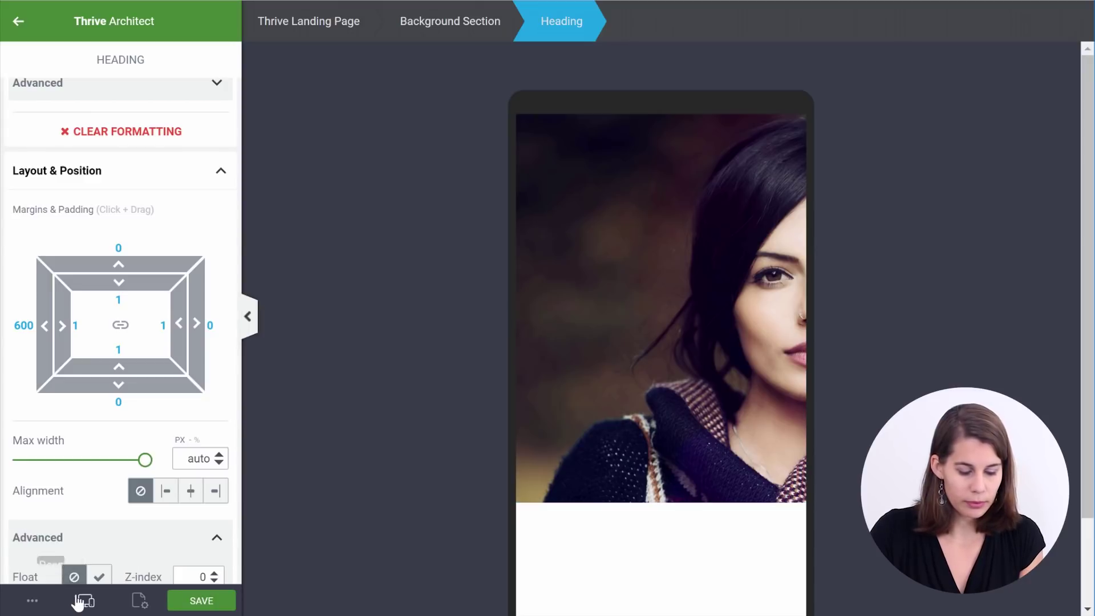
pyautogui.moveTo(83, 600)
pyautogui.click(103, 515)
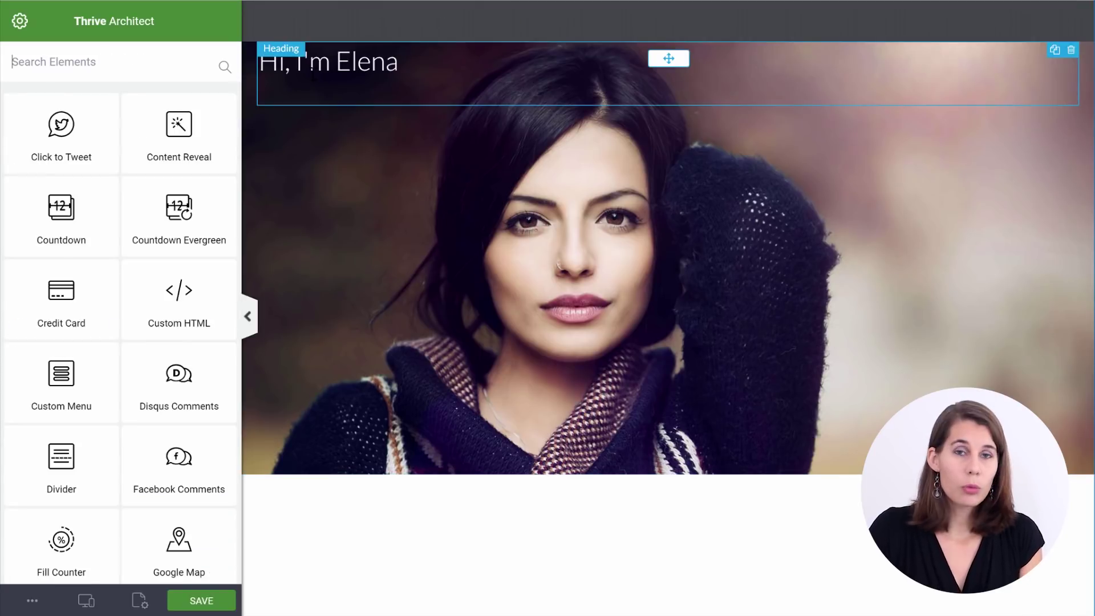
# Try positioning the heading with a max width of 50% and right alignment instead of a left margin
pyautogui.click(309, 64)
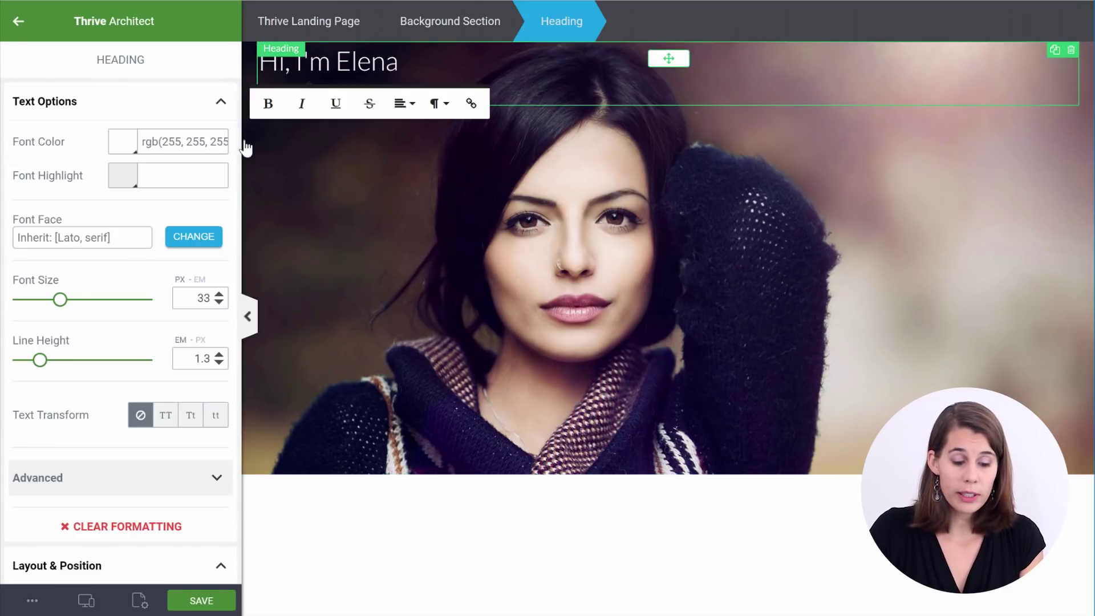
pyautogui.scroll(-8, 130, 245)
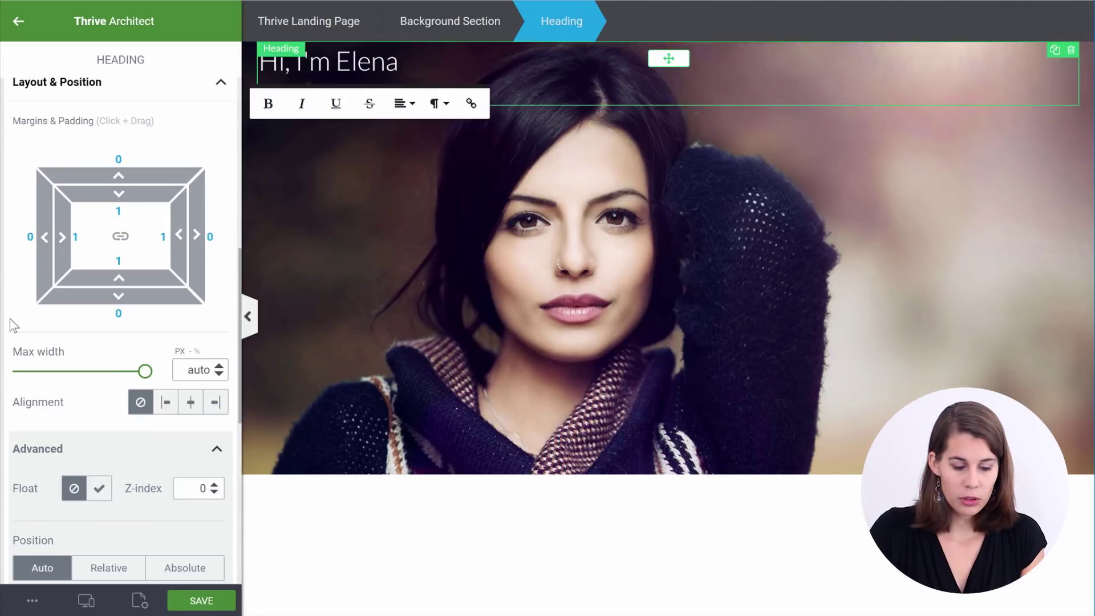
pyautogui.doubleClick(199, 369)
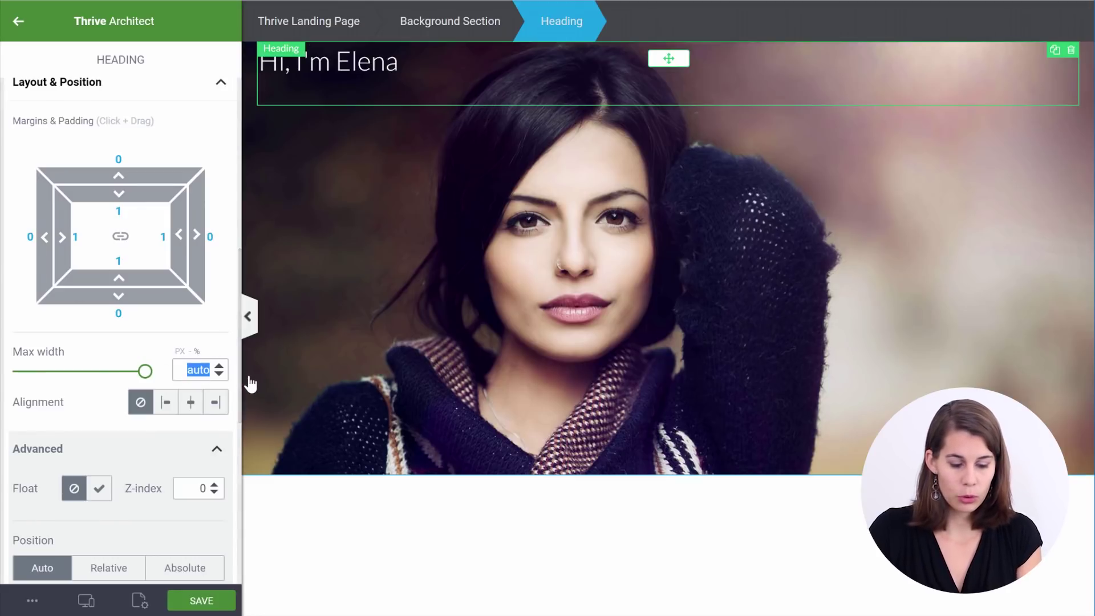
pyautogui.write('50')
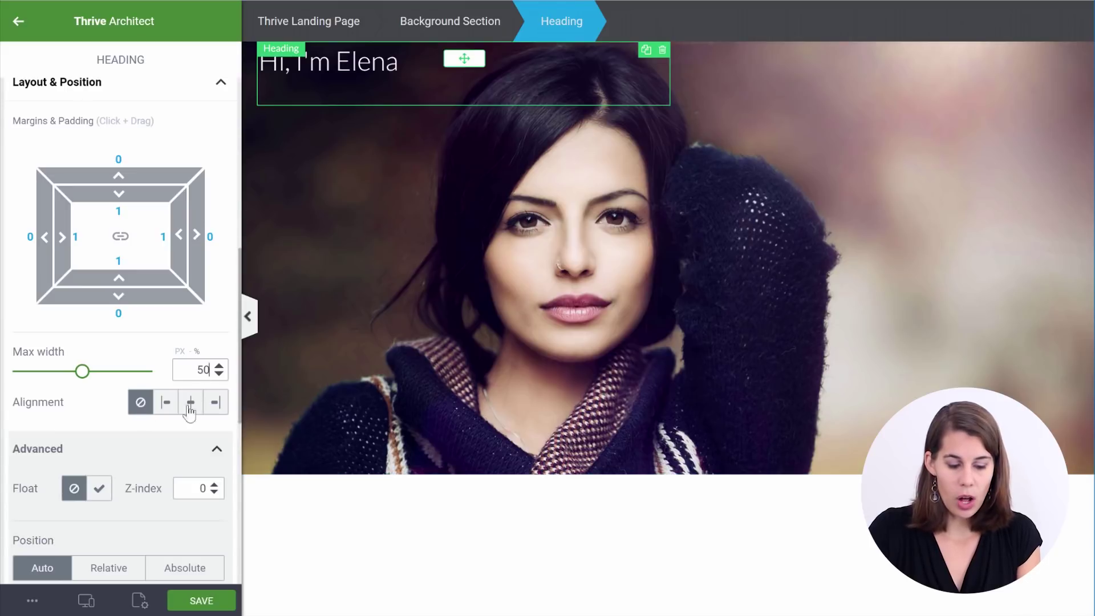
pyautogui.click(216, 404)
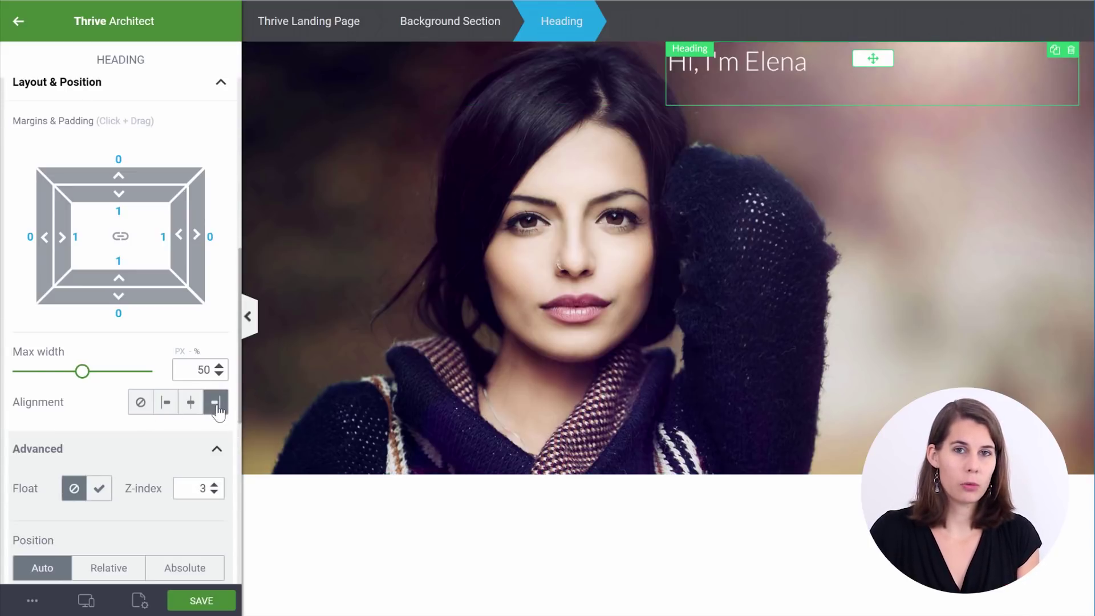
# Check the right-aligned, 50% wide heading in the mobile view and switch back to desktop
pyautogui.click(95, 596)
pyautogui.click(88, 569)
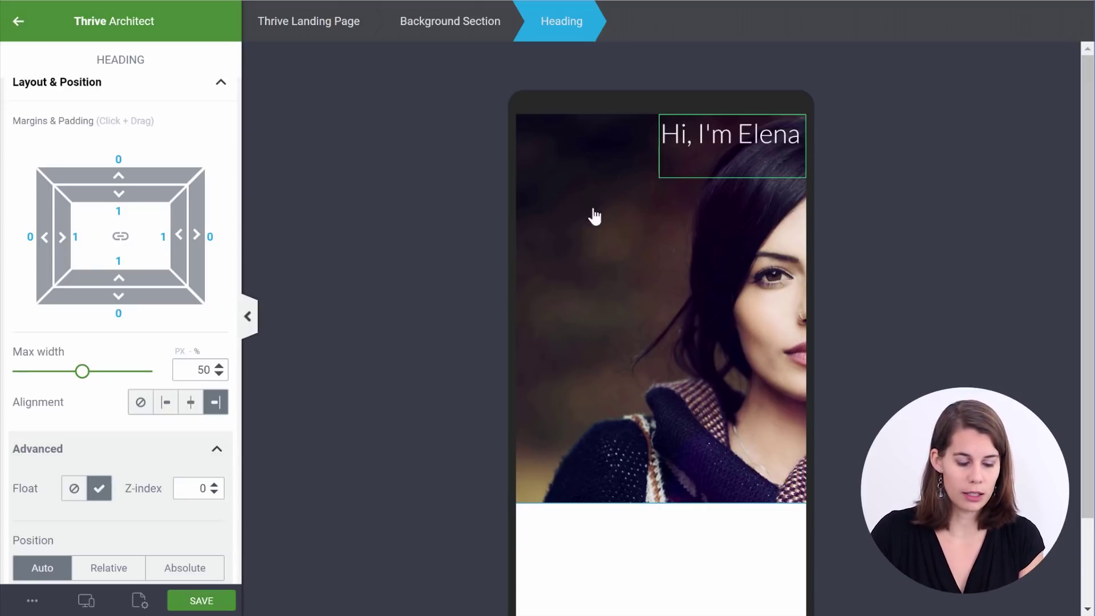
pyautogui.click(84, 603)
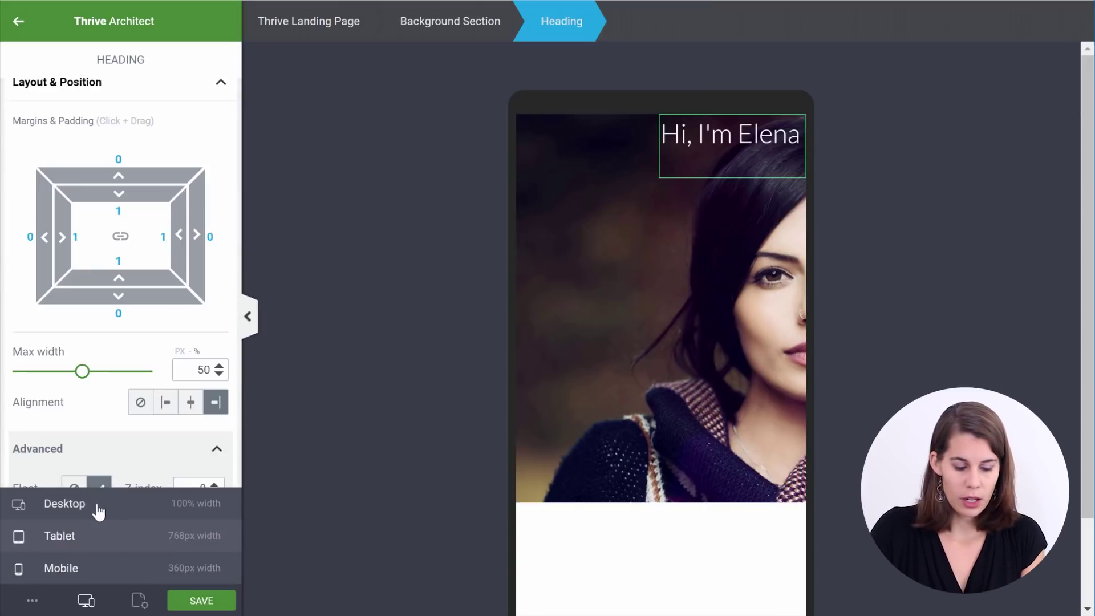
pyautogui.click(99, 510)
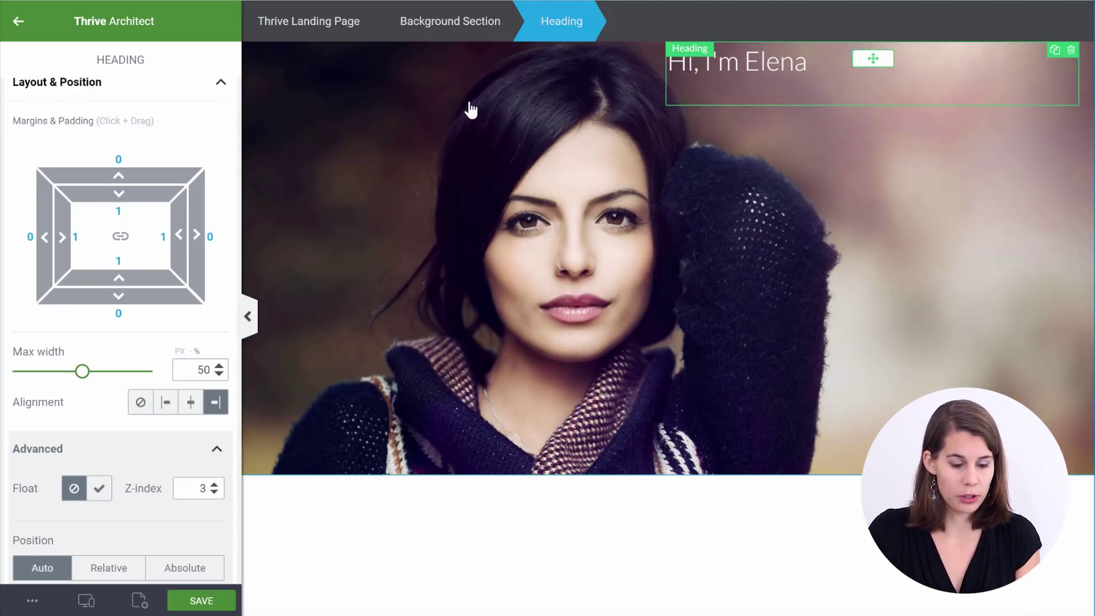
# Set the heading's max width to 100% and clear its alignment
pyautogui.moveTo(183, 369); pyautogui.dragTo(212, 368)
pyautogui.write('100')
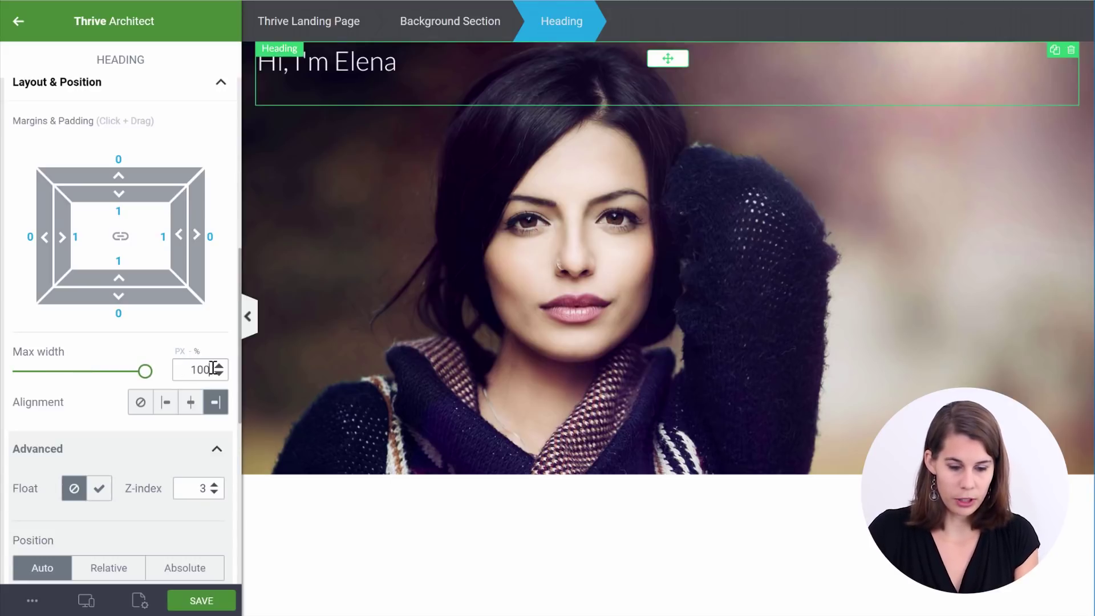
pyautogui.click(140, 405)
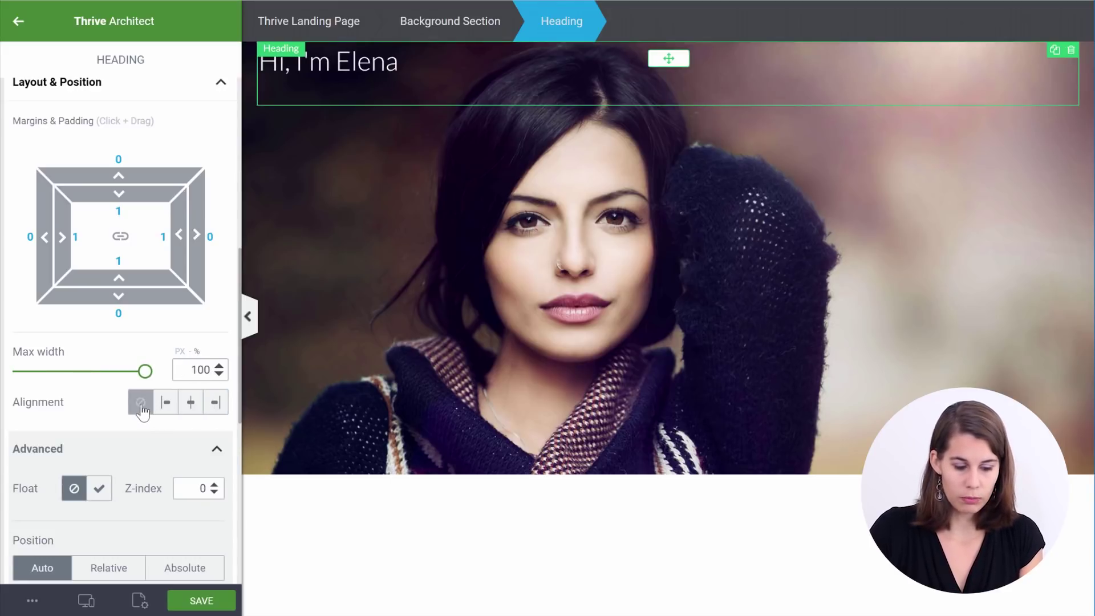
# Add a Content Box above the heading inside the background section
pyautogui.click(18, 21)
pyautogui.click(107, 79)
pyautogui.write('cont')
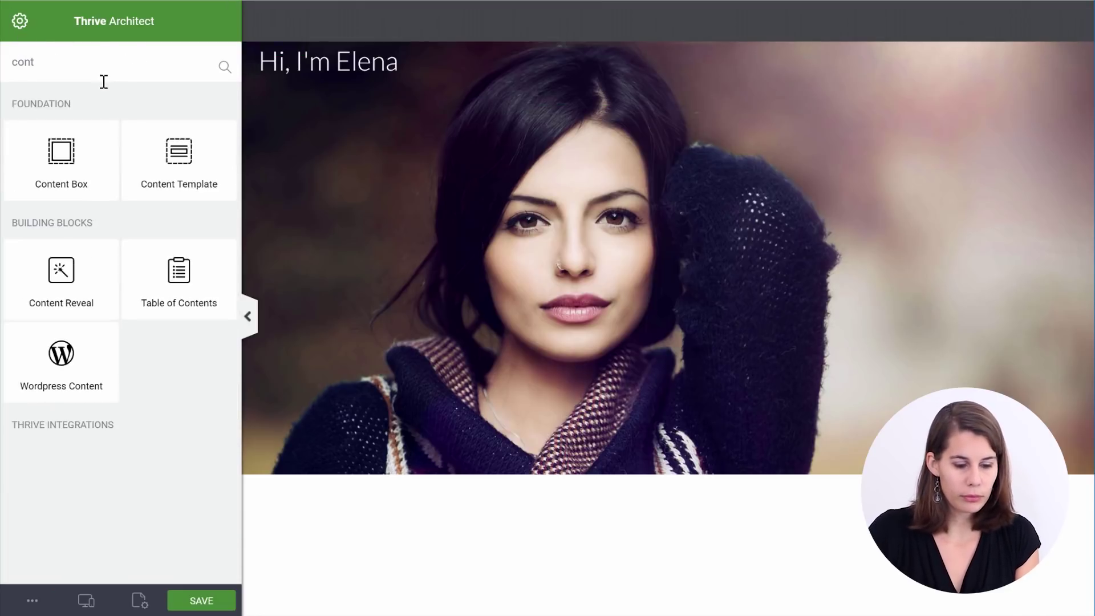
pyautogui.moveTo(57, 149); pyautogui.dragTo(401, 50)
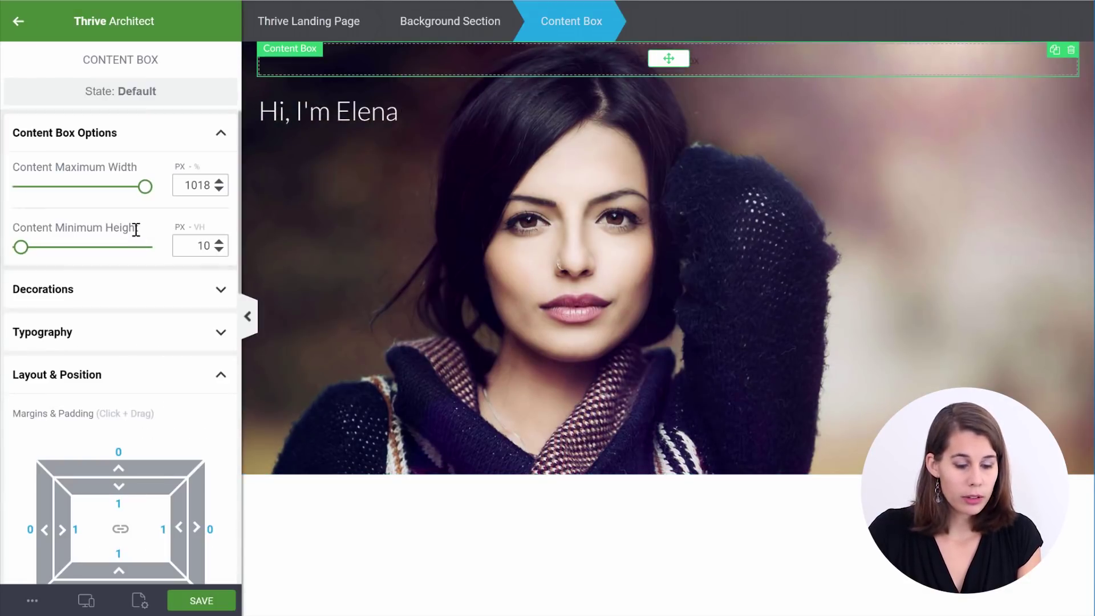
# Set the content box's max width to 40% and align it to the right
pyautogui.scroll(-8, 136, 235)
pyautogui.scroll(1, 164, 238)
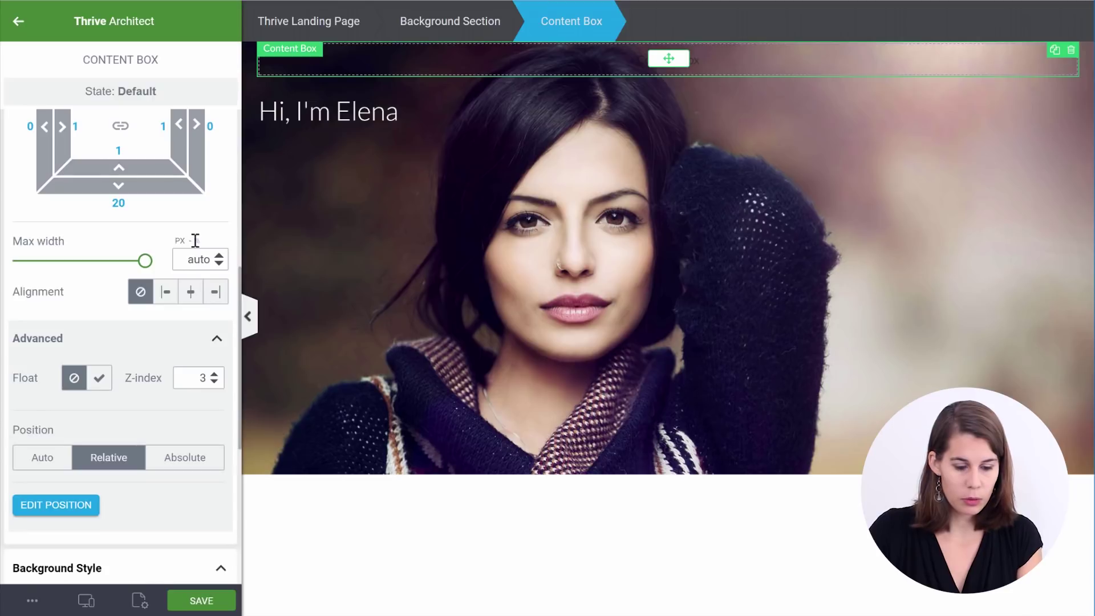
pyautogui.moveTo(174, 259); pyautogui.dragTo(228, 259)
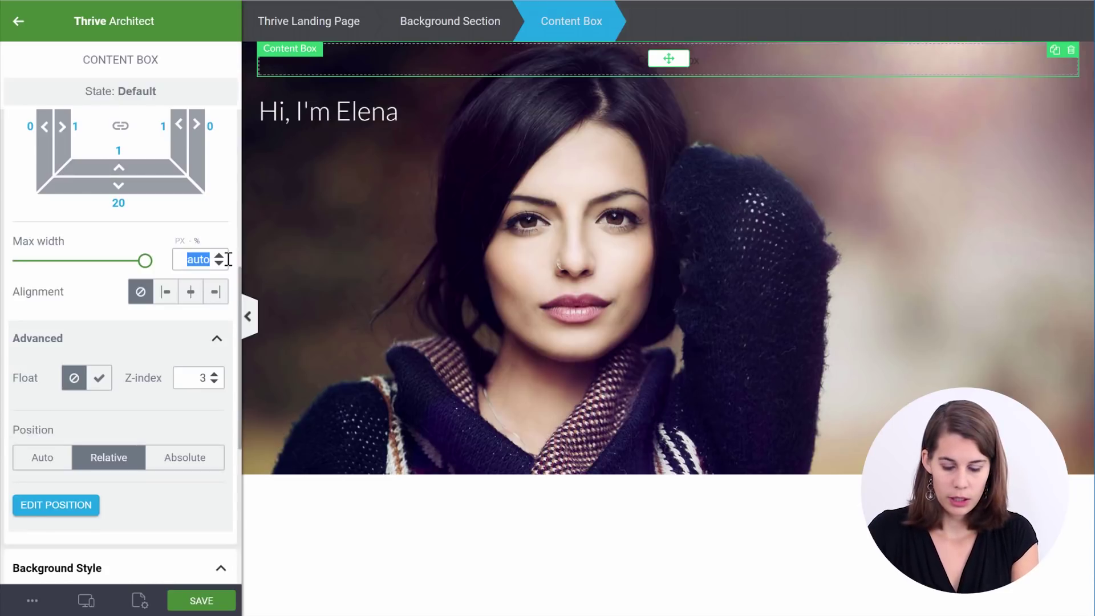
pyautogui.write('40')
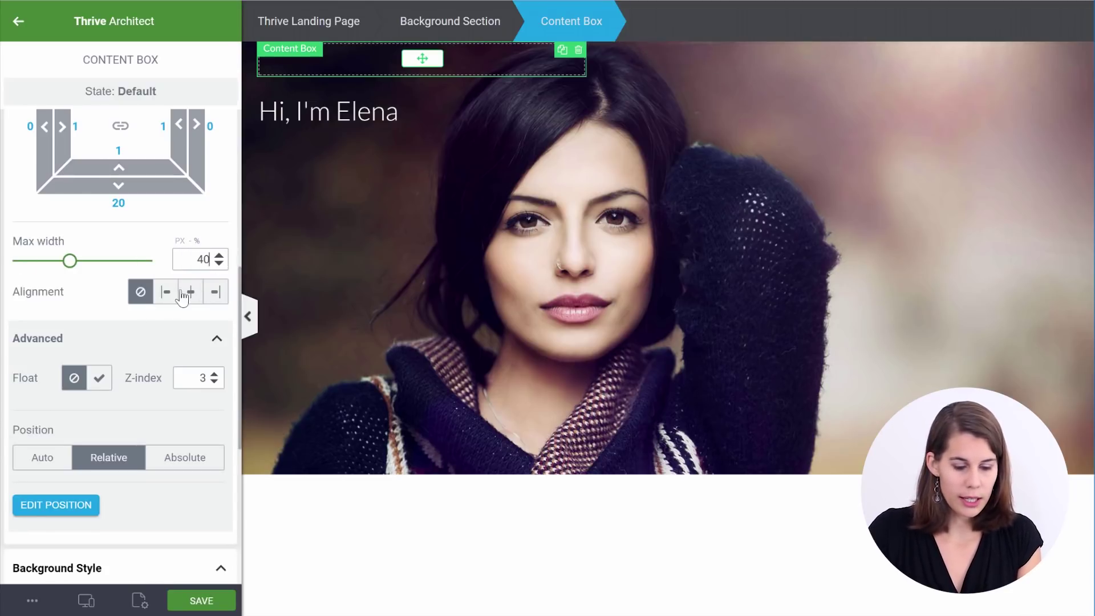
pyautogui.click(214, 292)
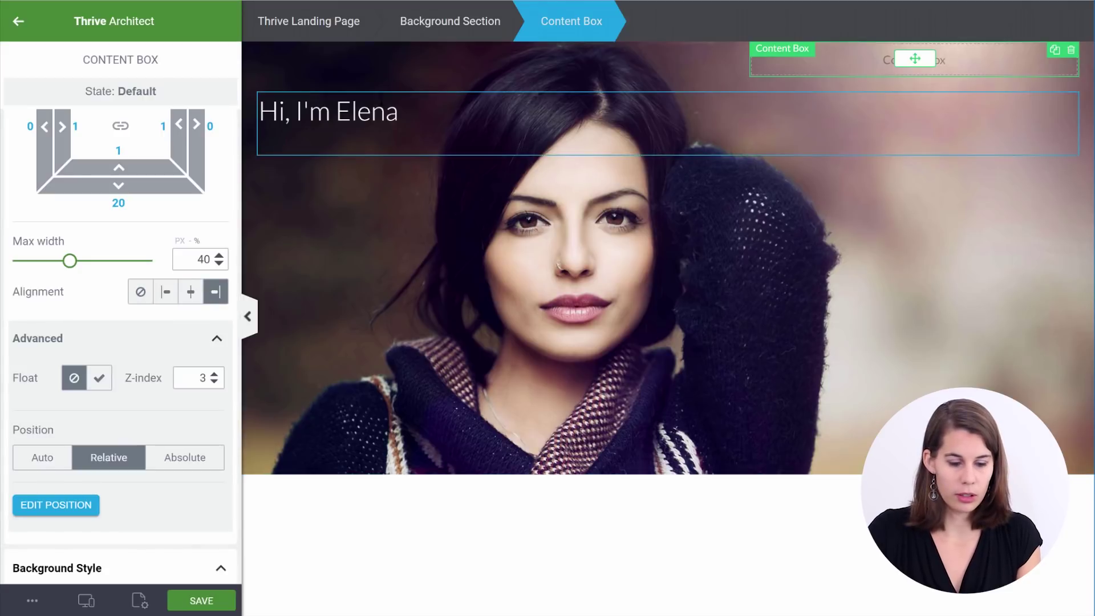
# Move the heading into the content box and add a paragraph below it about teaching men and women public speaking and persuasion
pyautogui.click(340, 112)
pyautogui.moveTo(662, 91); pyautogui.dragTo(904, 58)
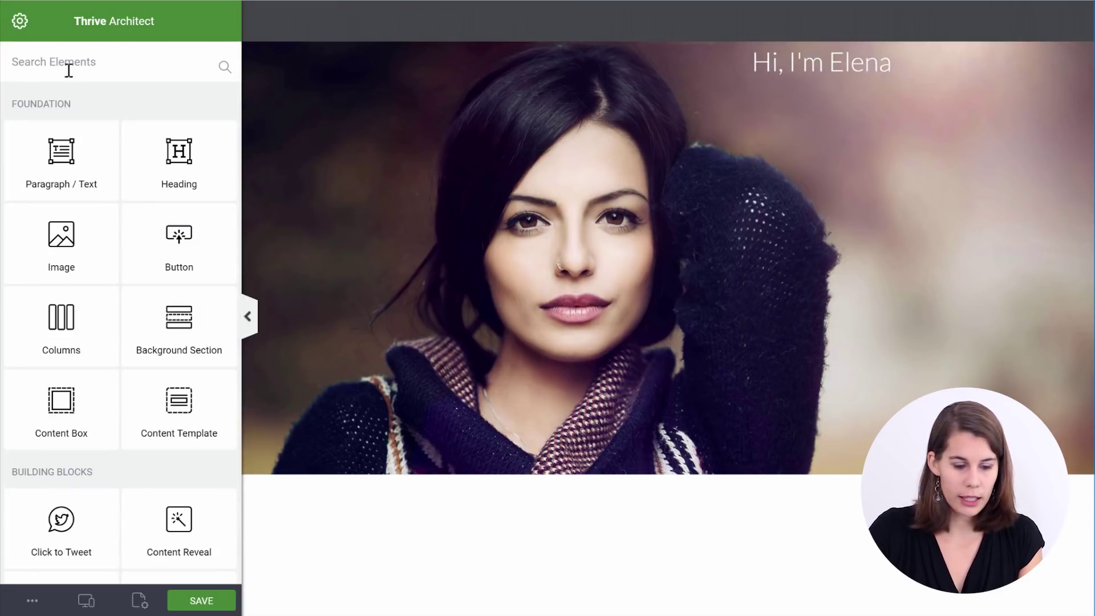
pyautogui.moveTo(62, 155); pyautogui.dragTo(892, 74)
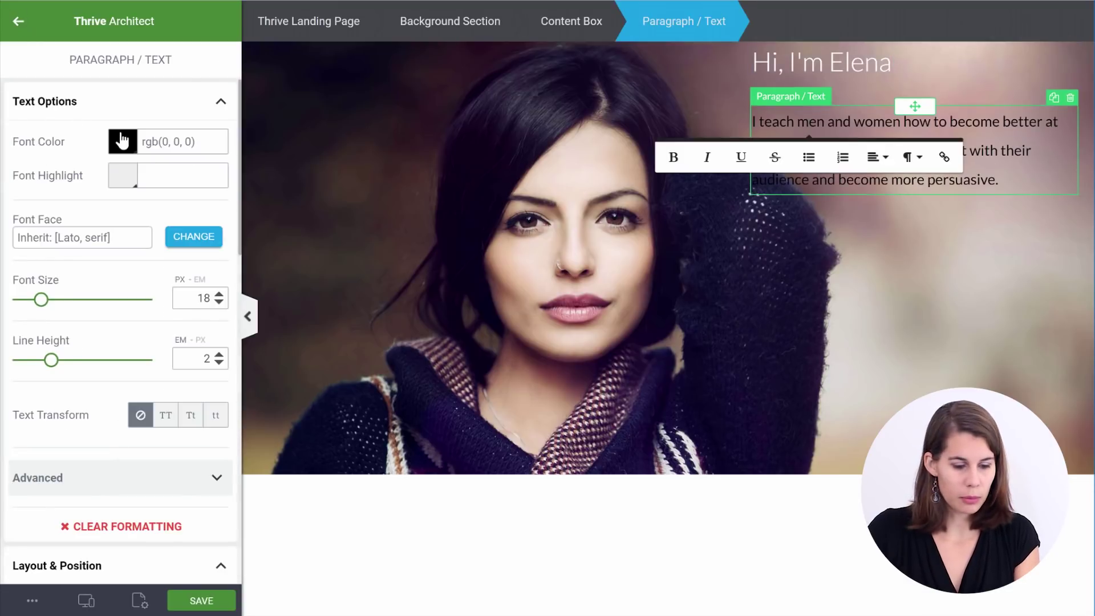
# Set the paragraph's font color to white, #ffffff
pyautogui.click(122, 140)
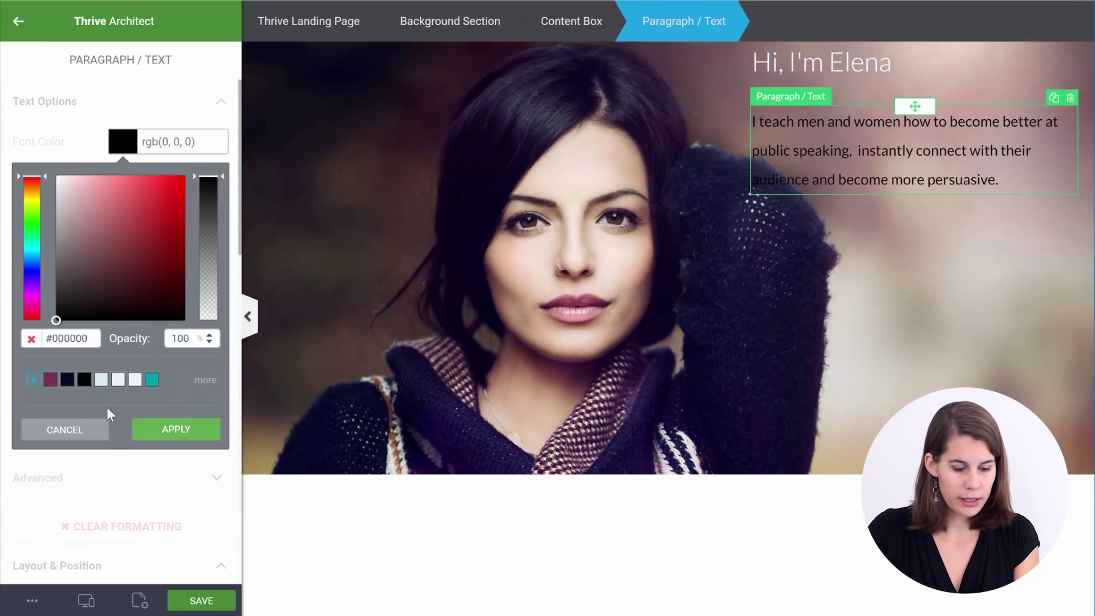
pyautogui.tripleClick(90, 338)
pyautogui.write('#ffffff')
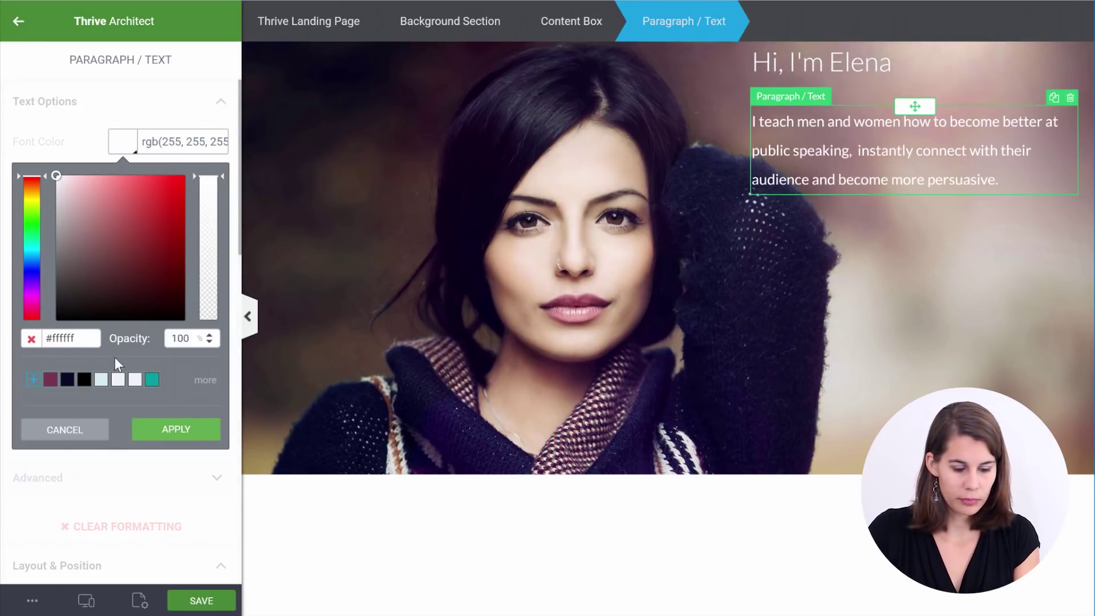
pyautogui.click(197, 439)
# Add a button below the paragraph and give the surrounding content box a top margin of 113
pyautogui.click(19, 22)
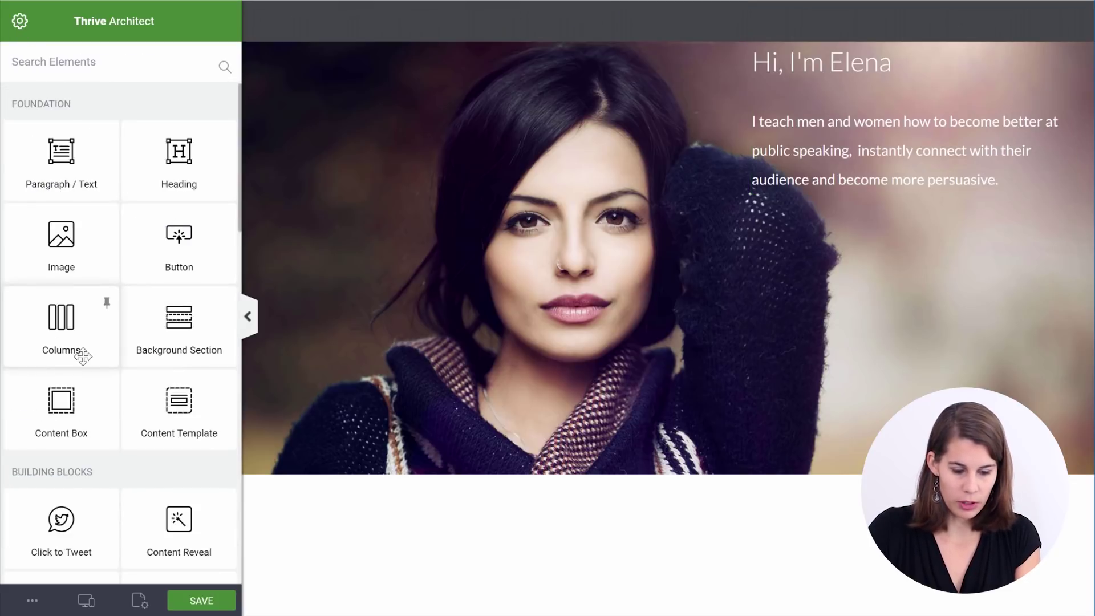
pyautogui.moveTo(178, 251); pyautogui.dragTo(876, 178)
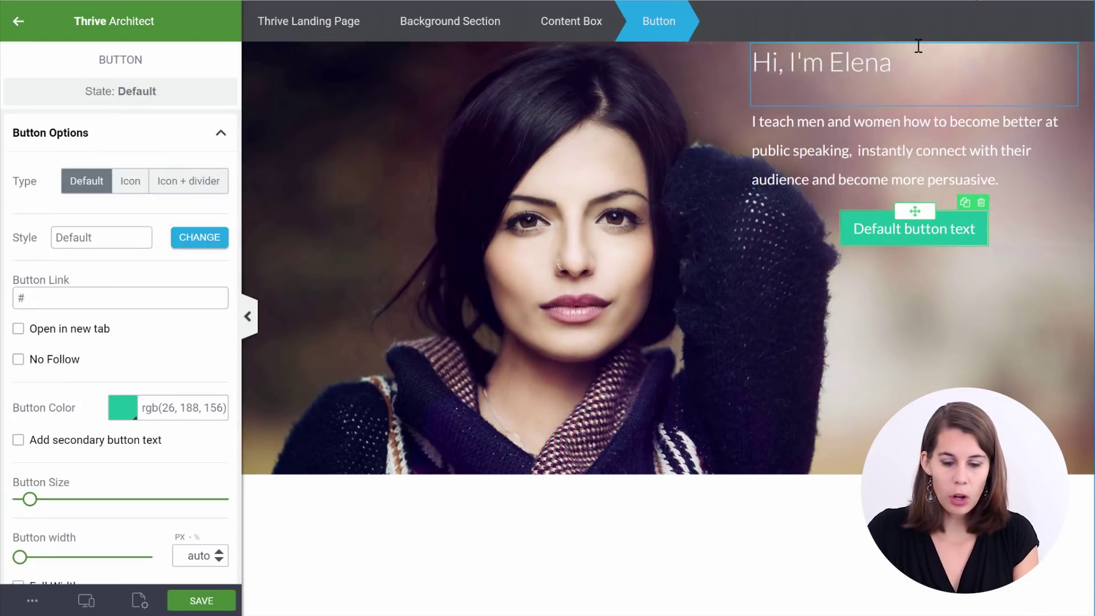
pyautogui.click(556, 32)
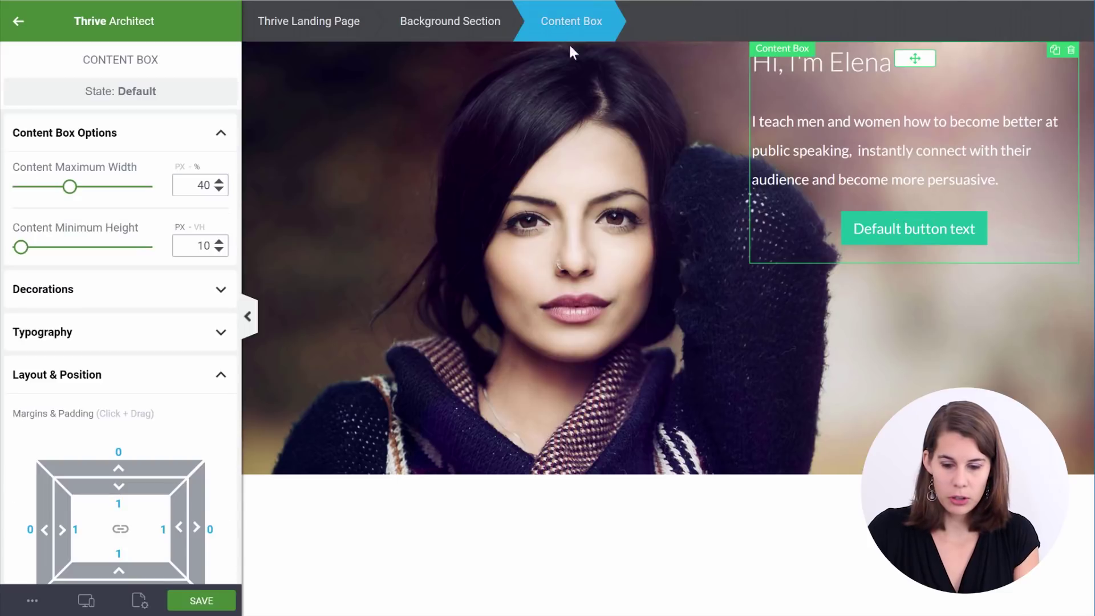
pyautogui.scroll(-3, 184, 292)
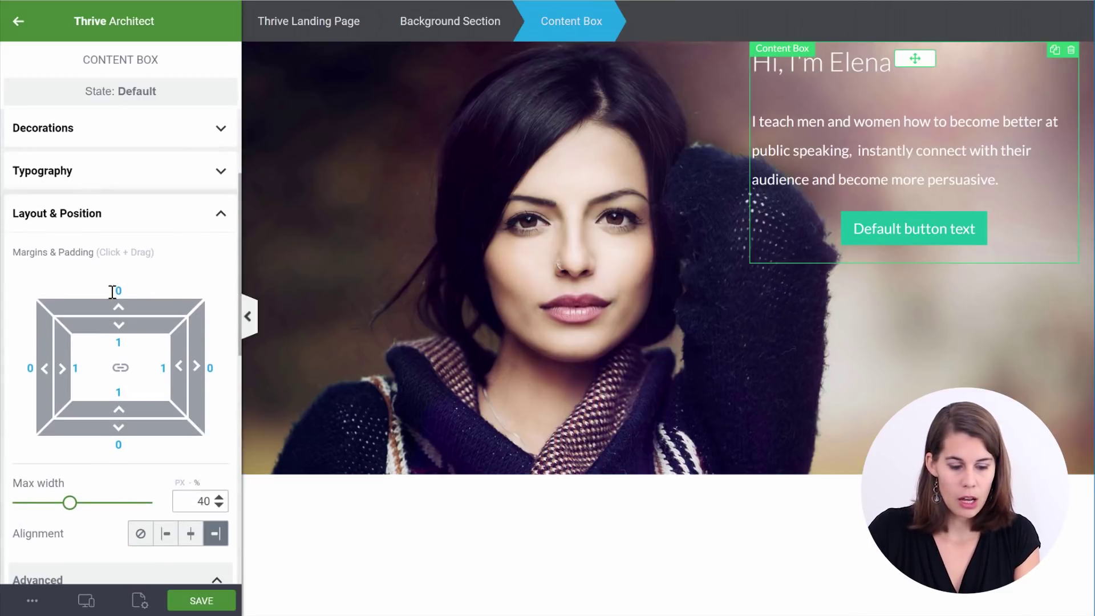
pyautogui.moveTo(120, 296); pyautogui.dragTo(154, 135)
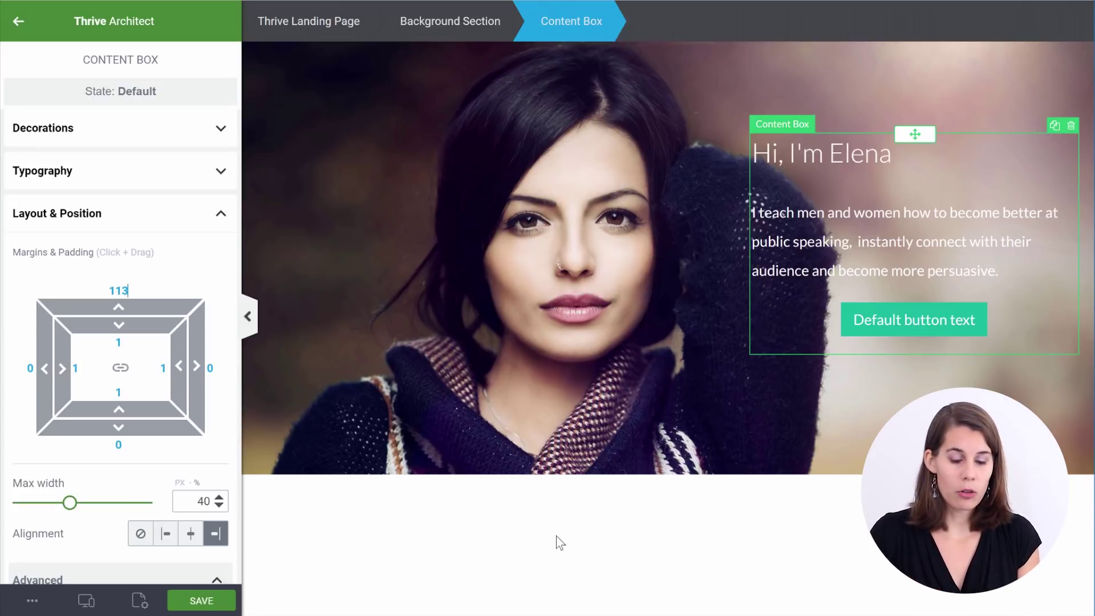
# Add a linear 90° gradient layer over the background section's image, ending in #070826 at 100% opacity
pyautogui.click(335, 234)
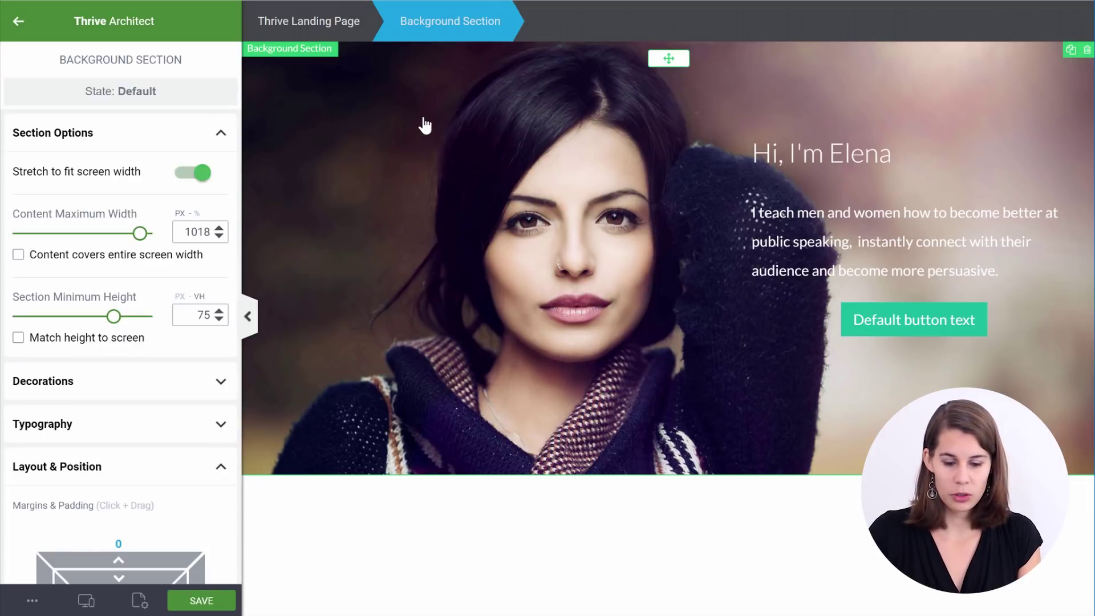
pyautogui.scroll(-3, 188, 277)
pyautogui.scroll(-5, 186, 271)
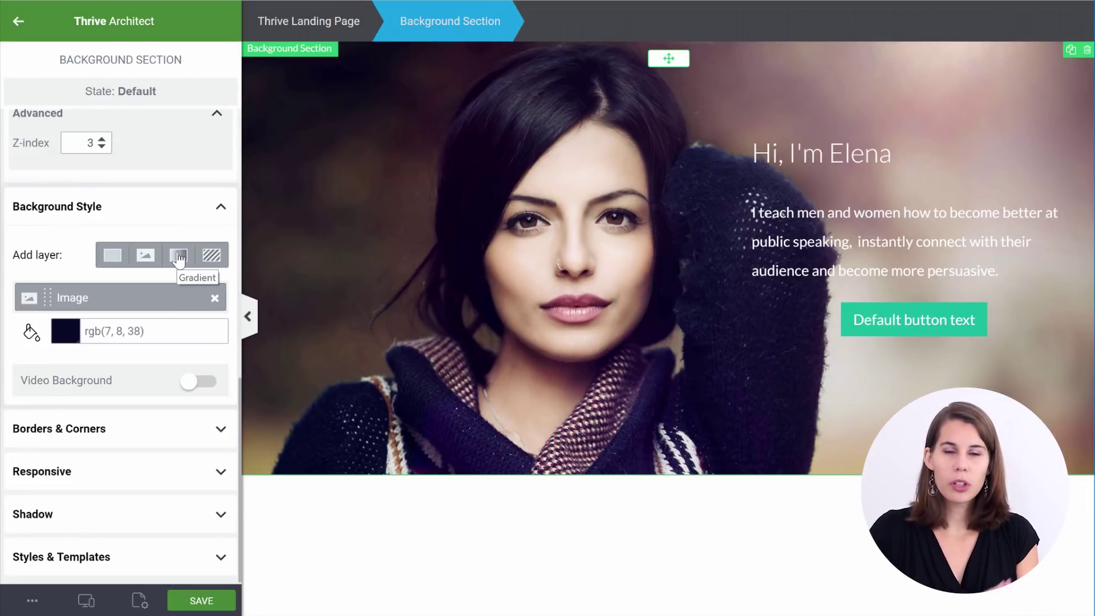
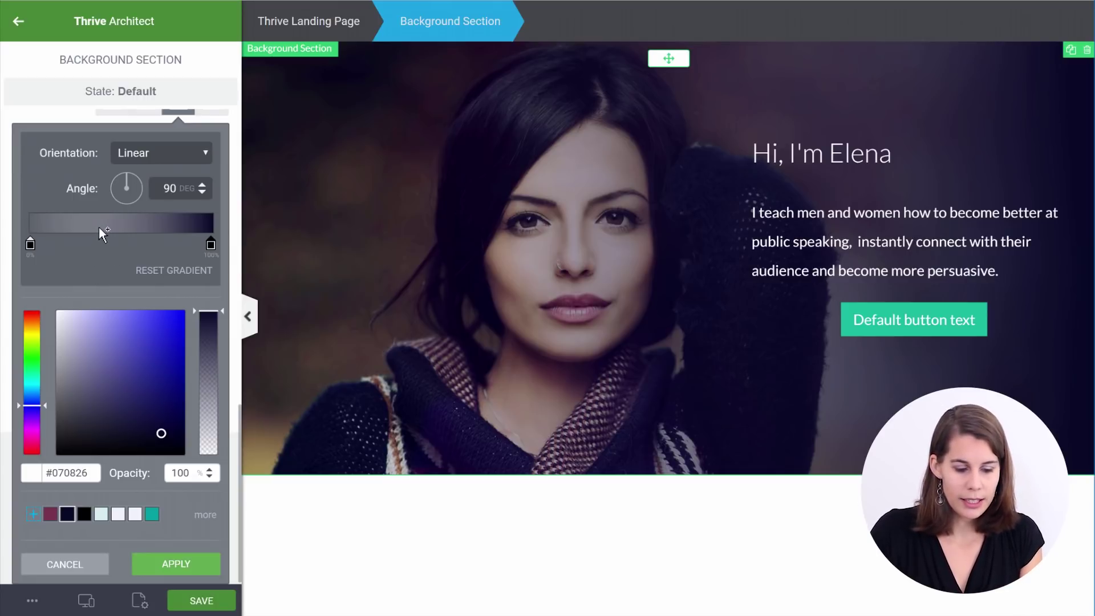
# Add a gradient stop at about 46% on the background section's overlay and set its opacity to 0%
pyautogui.click(102, 228)
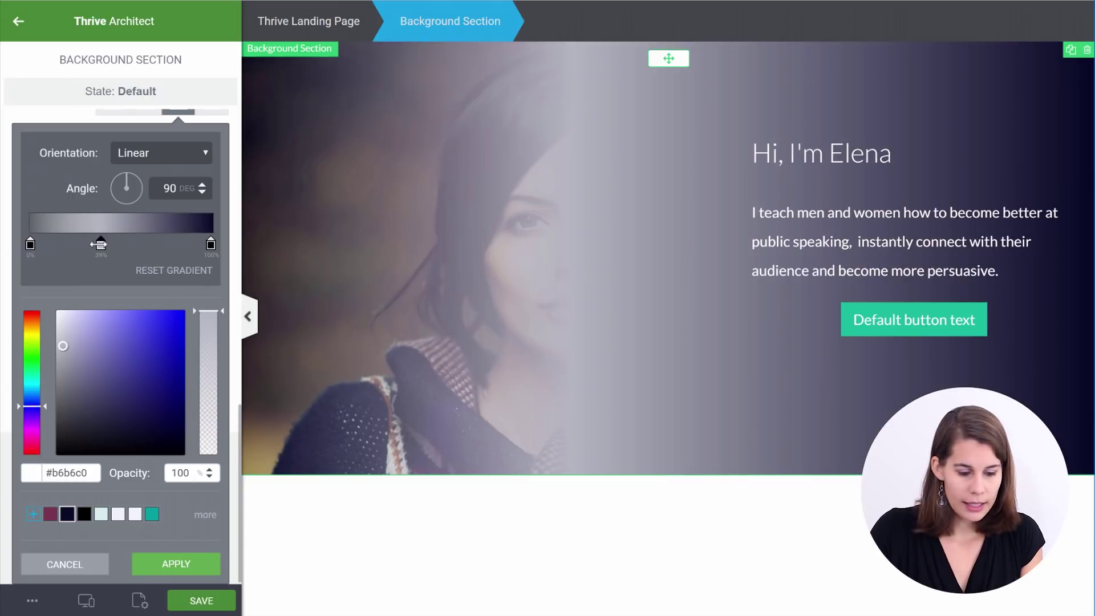
pyautogui.moveTo(100, 245); pyautogui.dragTo(111, 244)
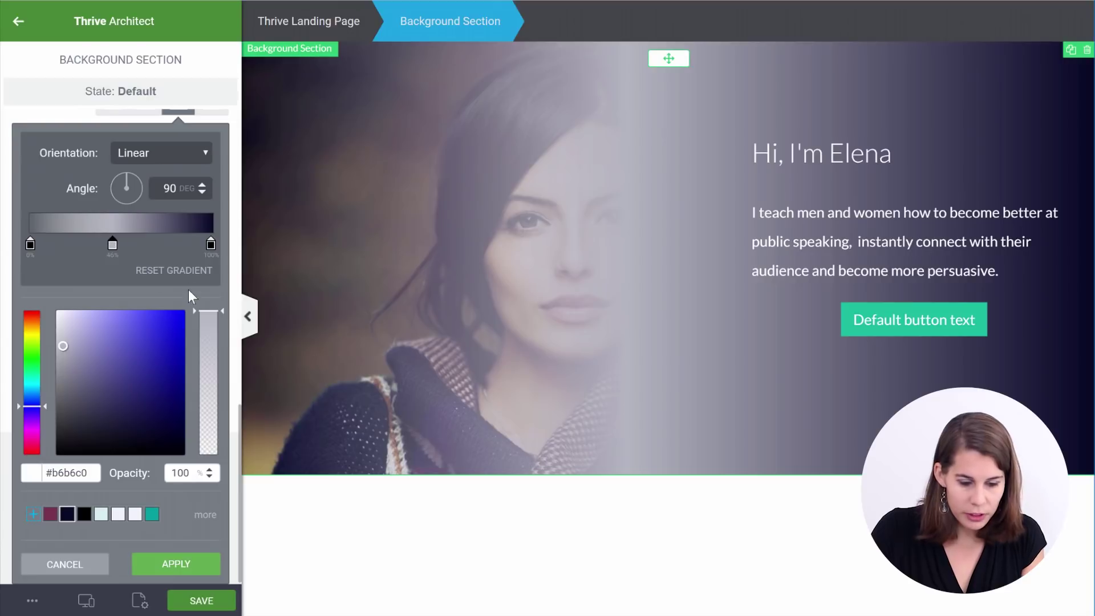
pyautogui.moveTo(208, 311); pyautogui.dragTo(214, 465)
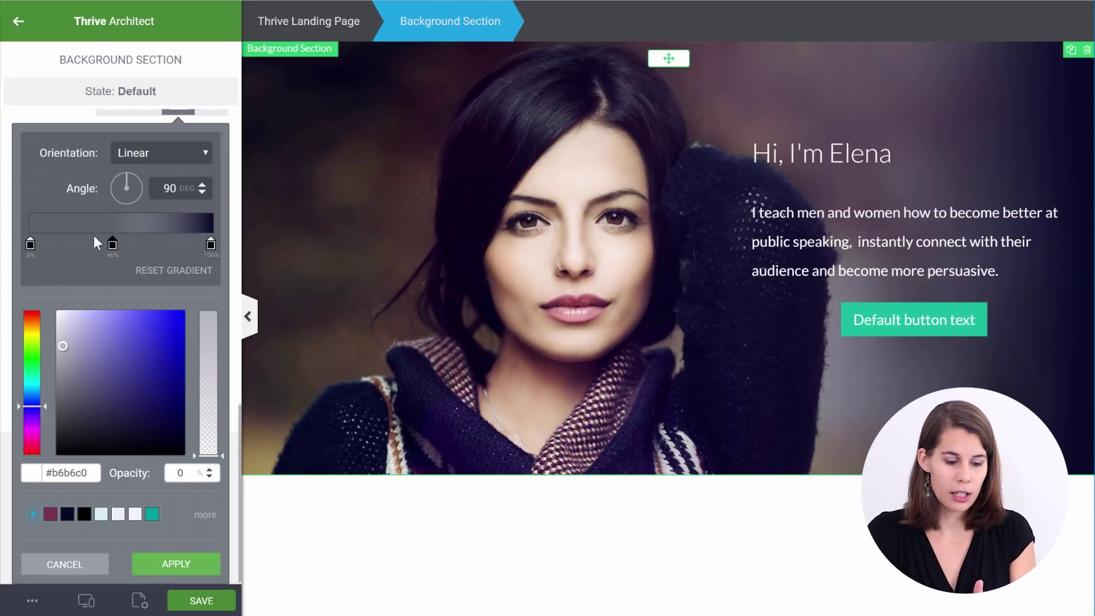
# Add another gradient stop at about 58% in the dark blue #070826 with 58.9% opacity
pyautogui.click(132, 231)
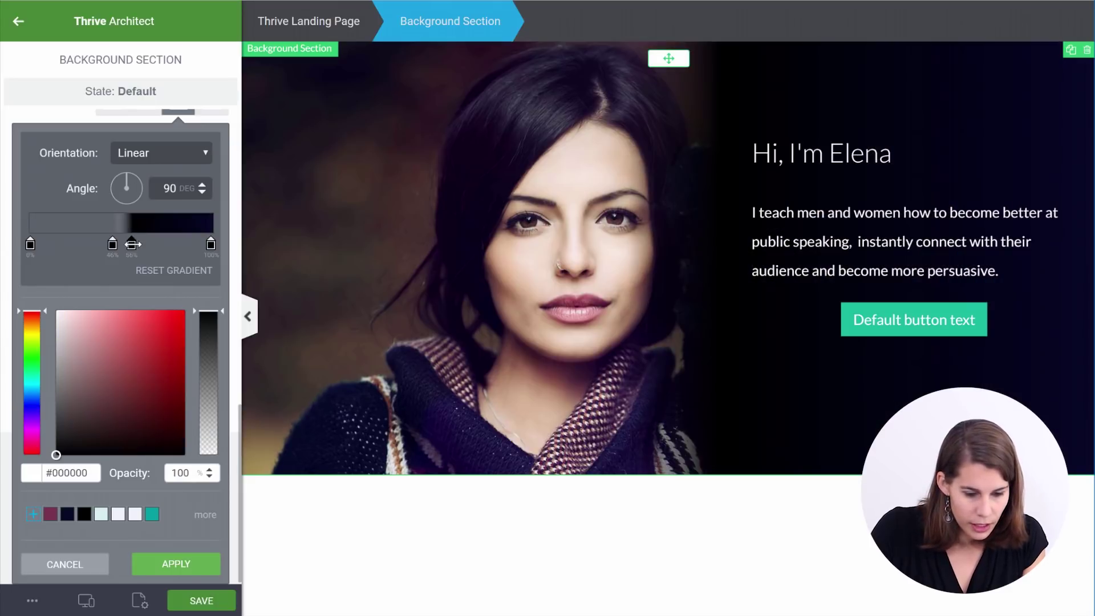
pyautogui.moveTo(132, 244); pyautogui.dragTo(136, 244)
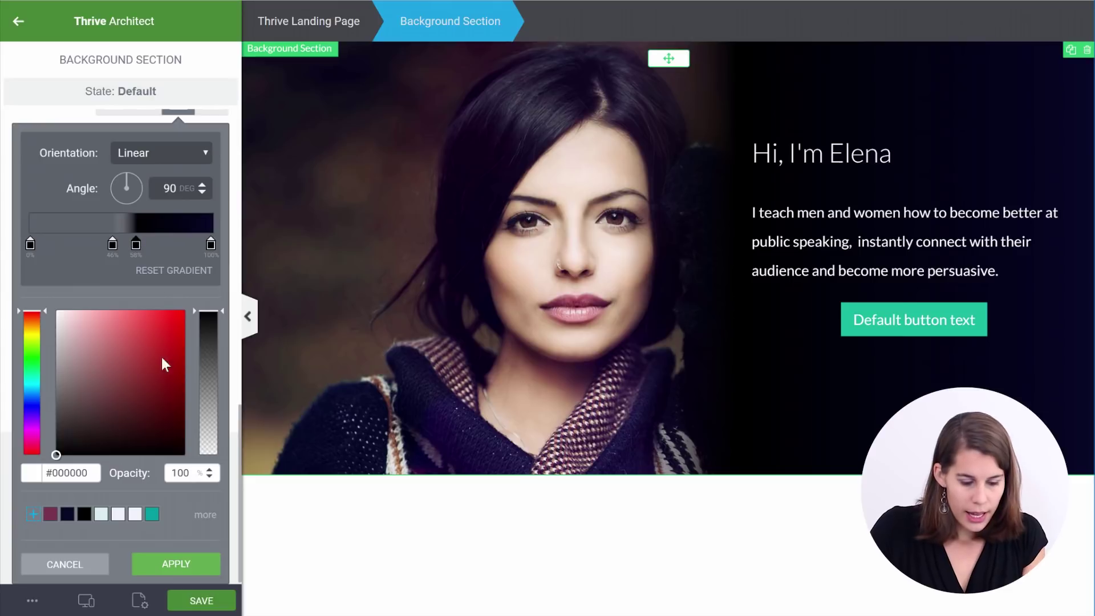
pyautogui.click(67, 514)
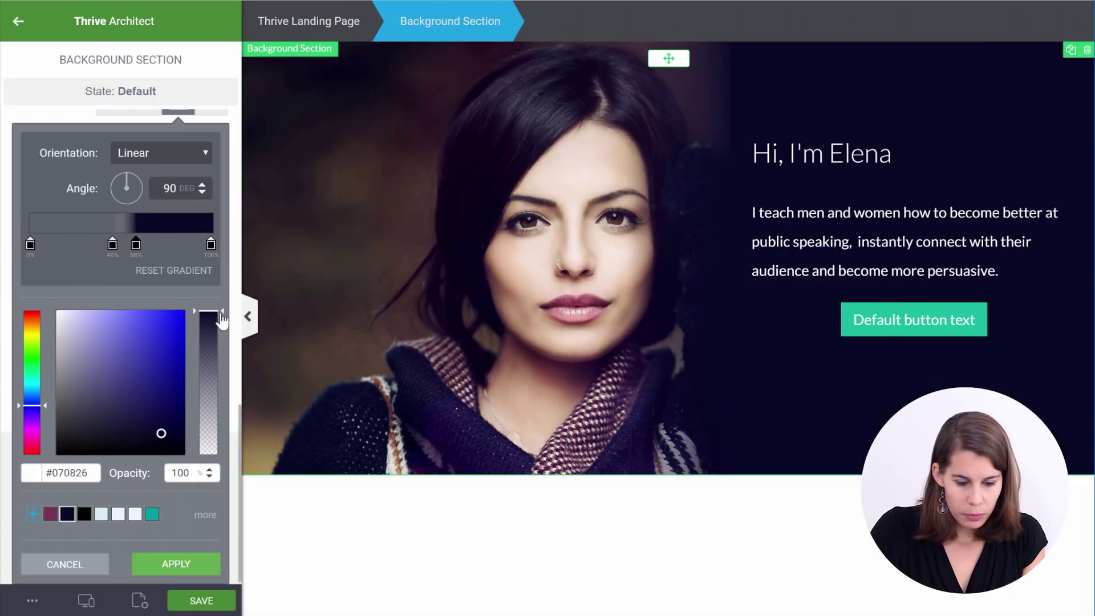
pyautogui.moveTo(215, 318); pyautogui.dragTo(214, 378)
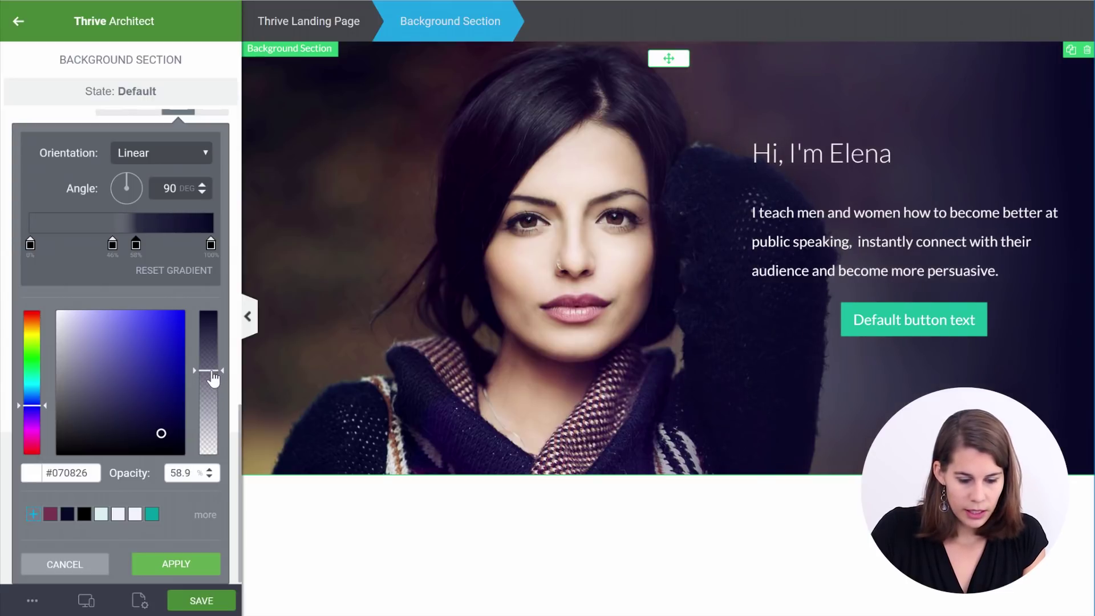
# Add a #070826 gradient stop at 100% opacity, position the middle stops at 45%, 54% and 74%, and apply the gradient
pyautogui.click(173, 231)
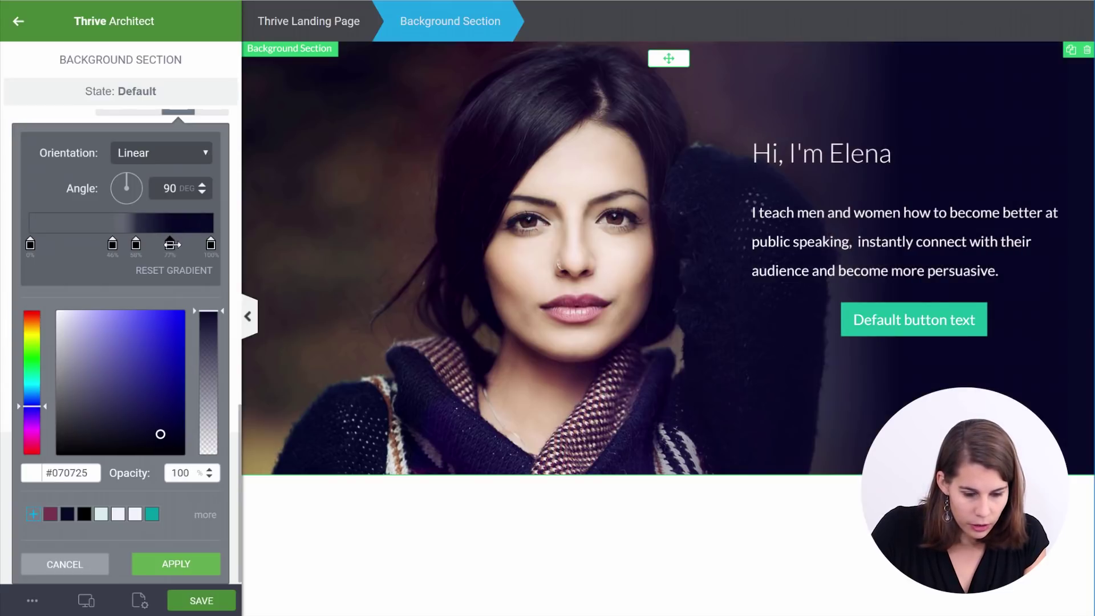
pyautogui.moveTo(172, 244); pyautogui.dragTo(174, 244)
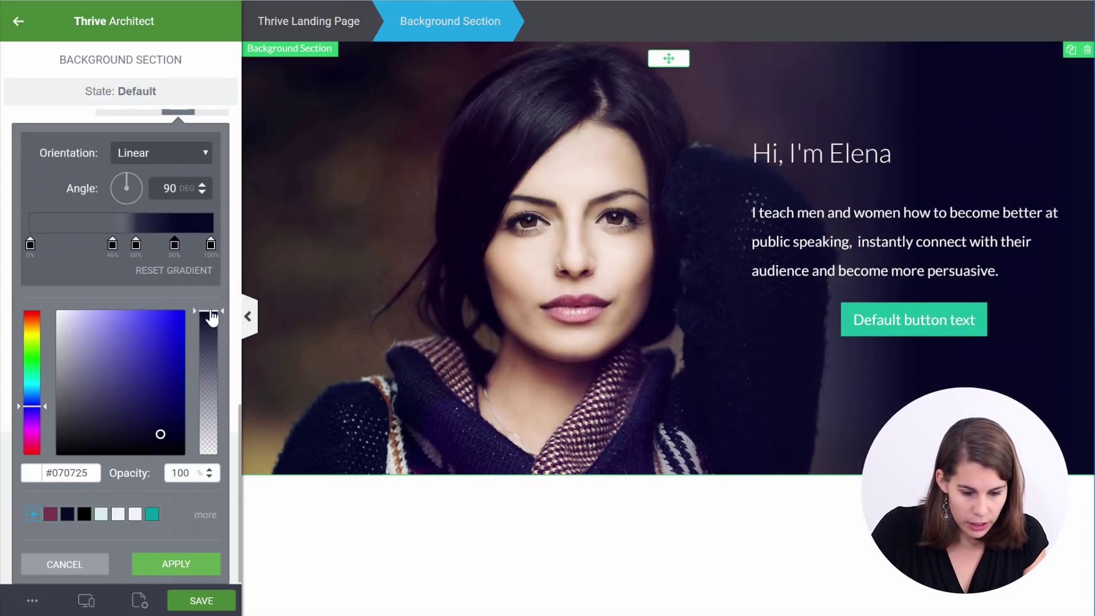
pyautogui.click(73, 519)
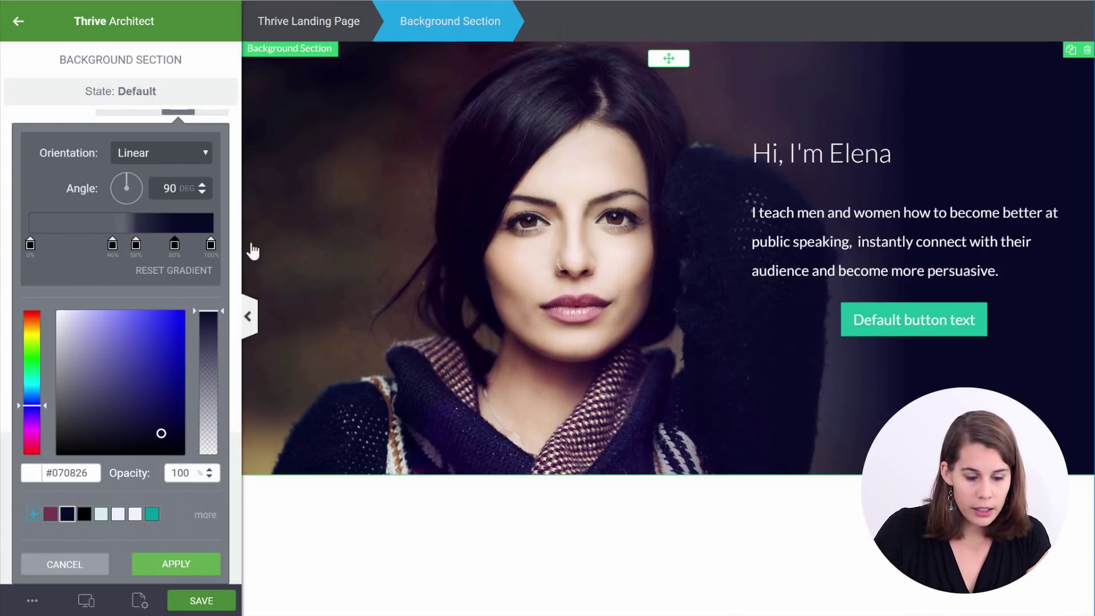
pyautogui.moveTo(135, 244); pyautogui.dragTo(163, 245)
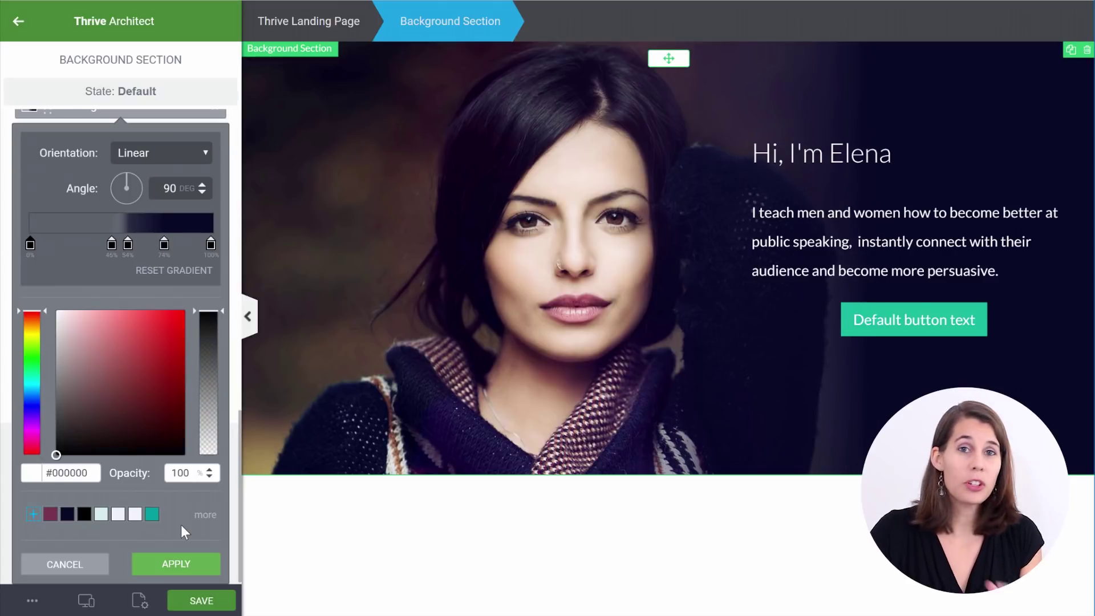
pyautogui.click(176, 563)
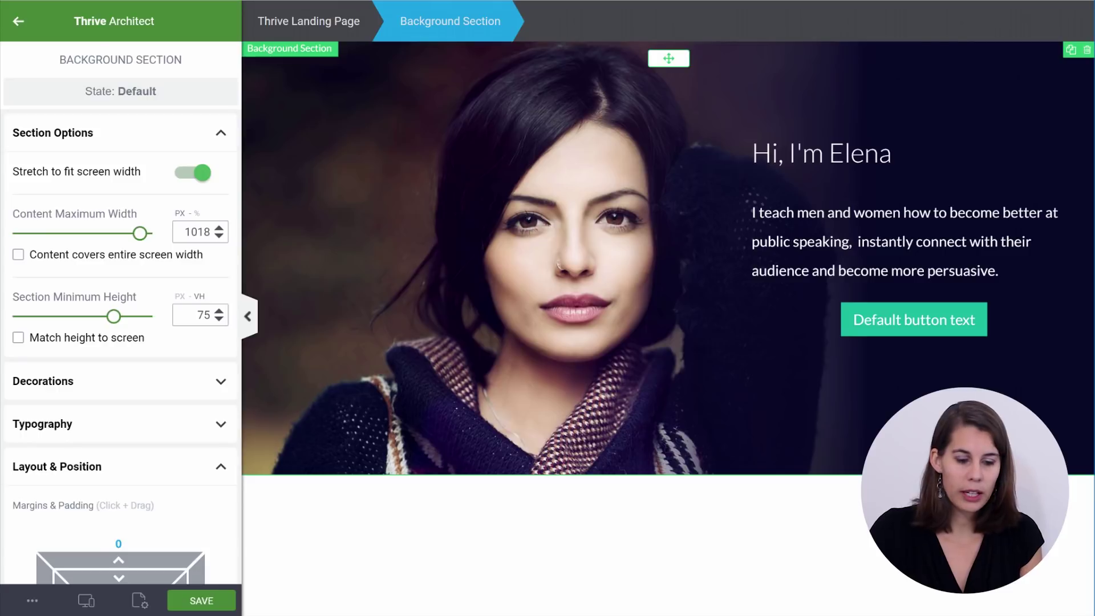
# Open Google Fonts in a new browser tab and filter the directory to handwriting fonts only
pyautogui.hotkey('ctrl', 't')
pyautogui.write('font')
pyautogui.press('Return')
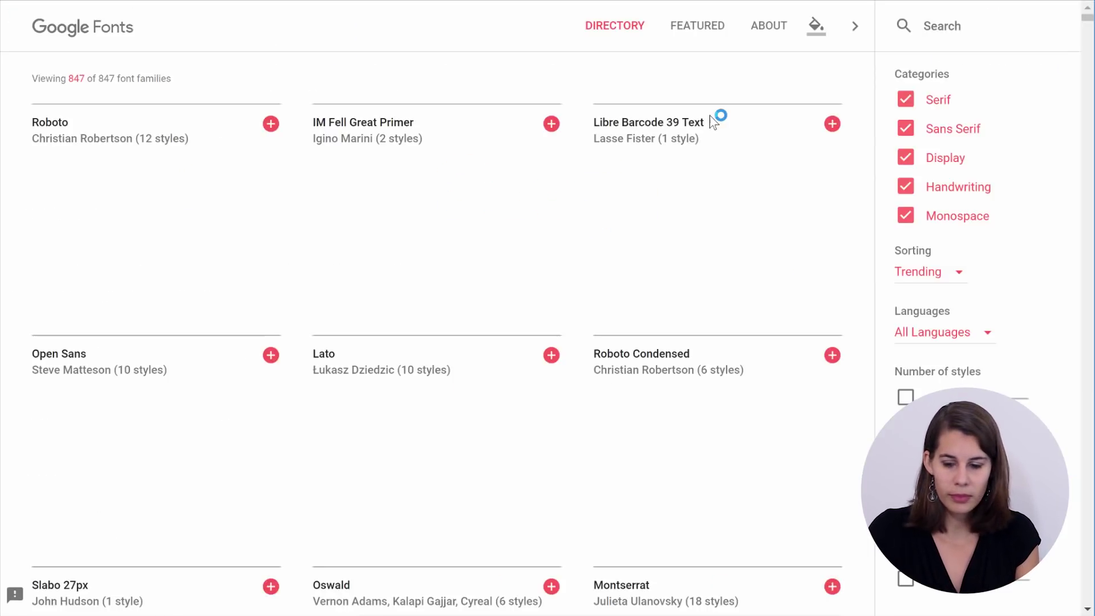
pyautogui.click(906, 99)
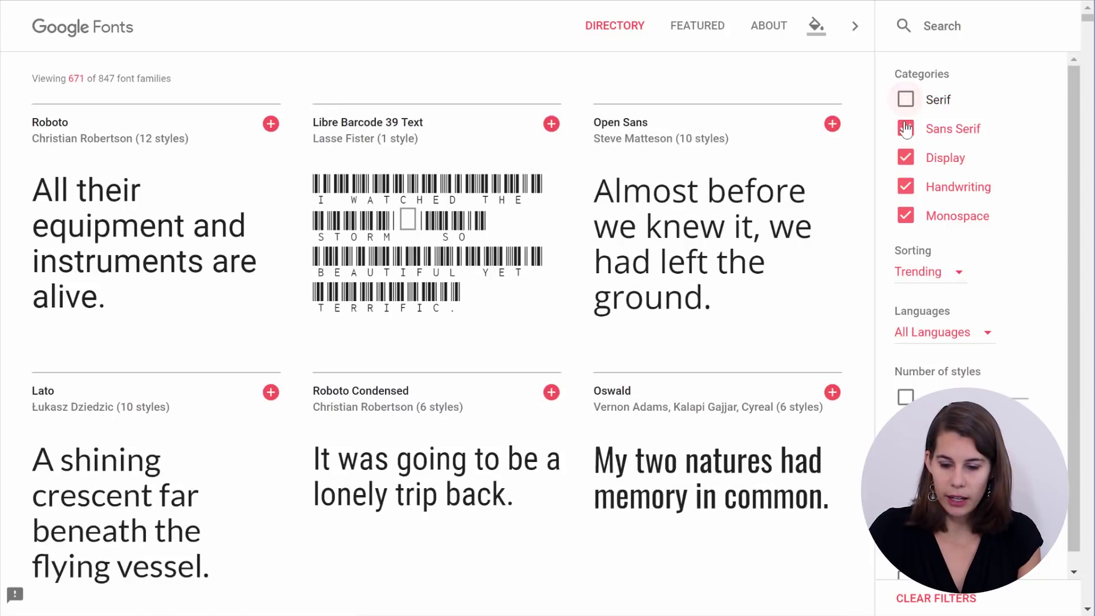
pyautogui.click(905, 129)
pyautogui.click(906, 158)
pyautogui.click(906, 216)
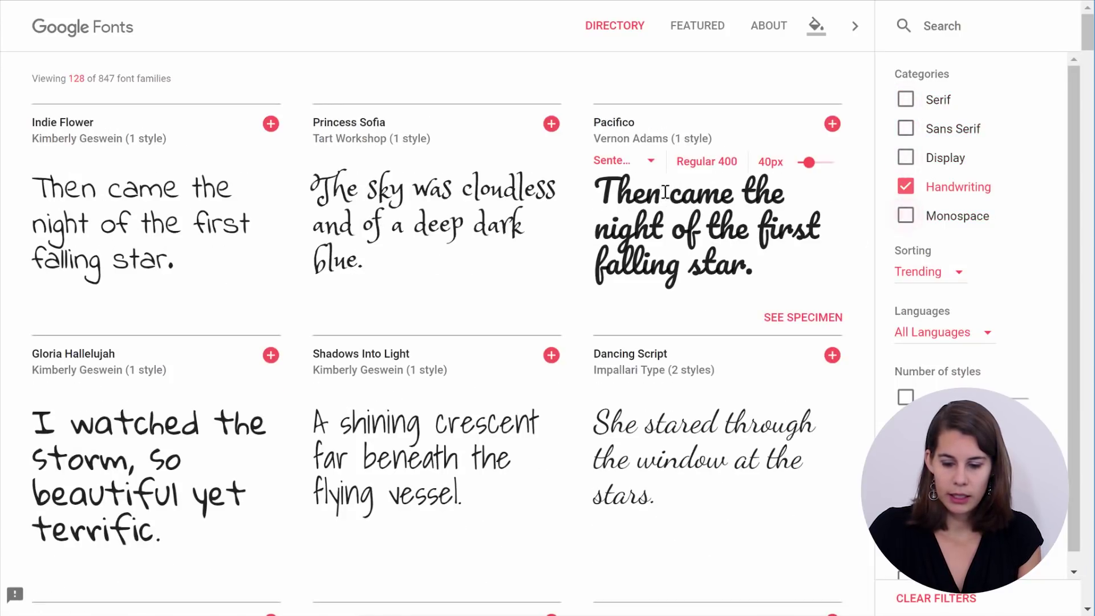
# Preview the hero heading's greeting text in all the handwriting fonts and compare how they look
pyautogui.moveTo(32, 183); pyautogui.dragTo(182, 289)
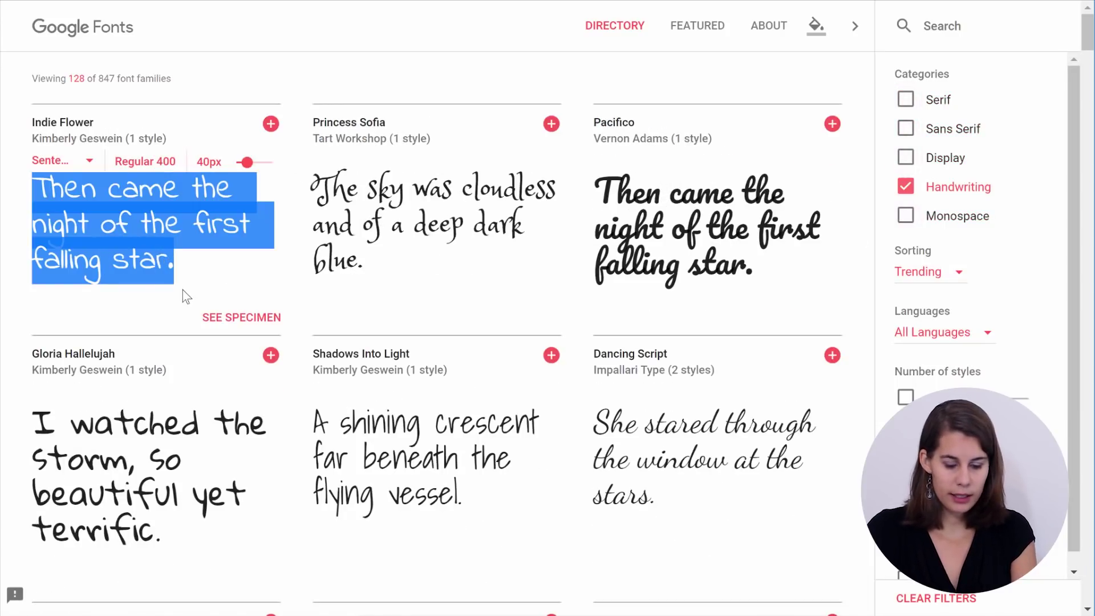
pyautogui.write("Hi, I'm E")
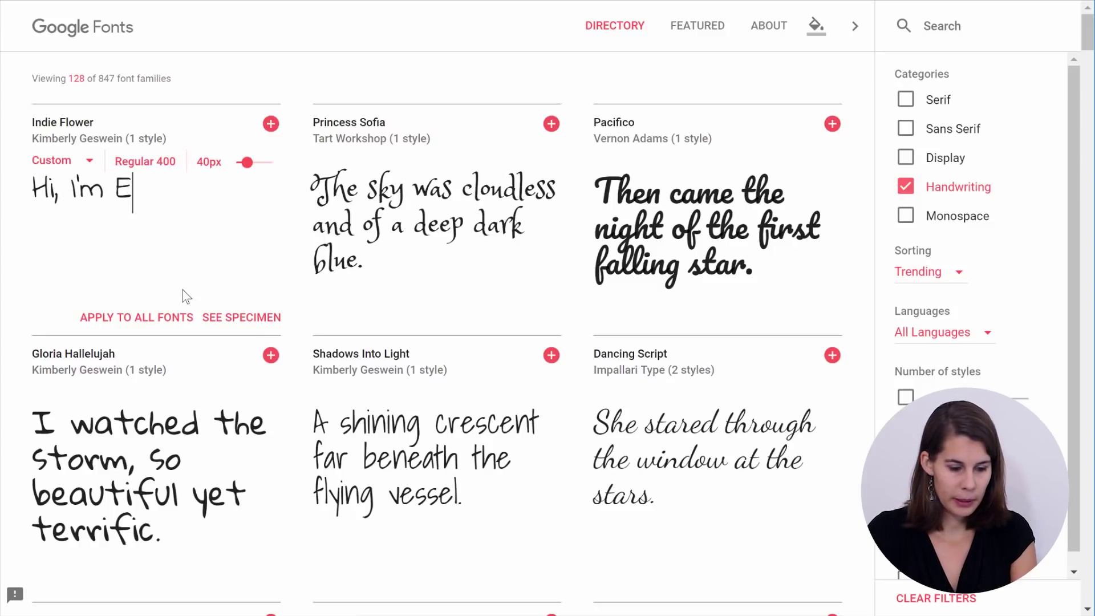
pyautogui.write('lena')
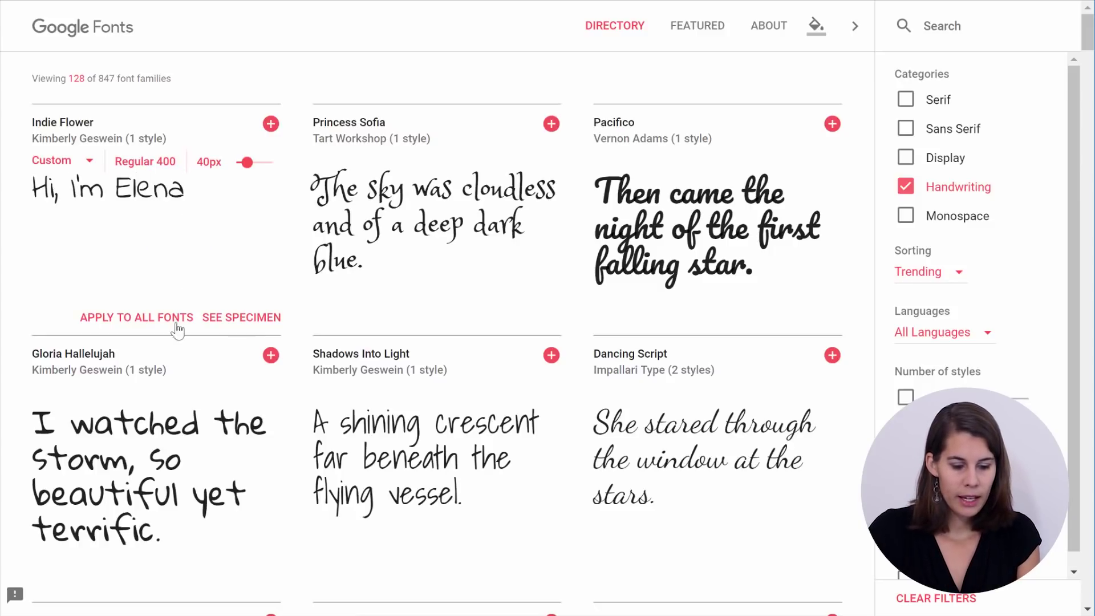
pyautogui.click(122, 319)
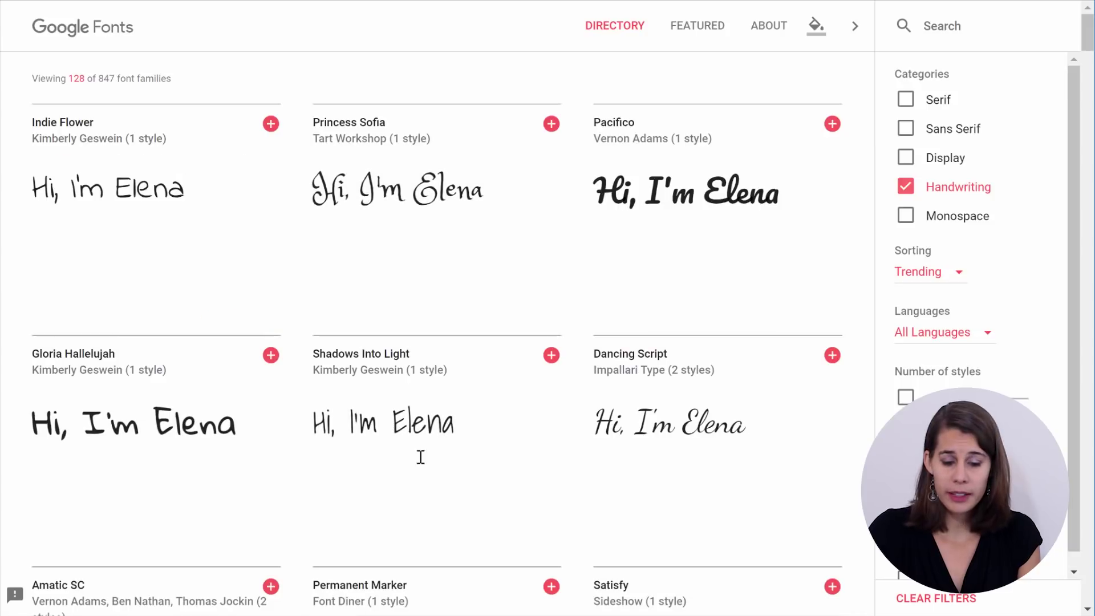
pyautogui.moveTo(268, 215)
pyautogui.scroll(-5, 277, 219)
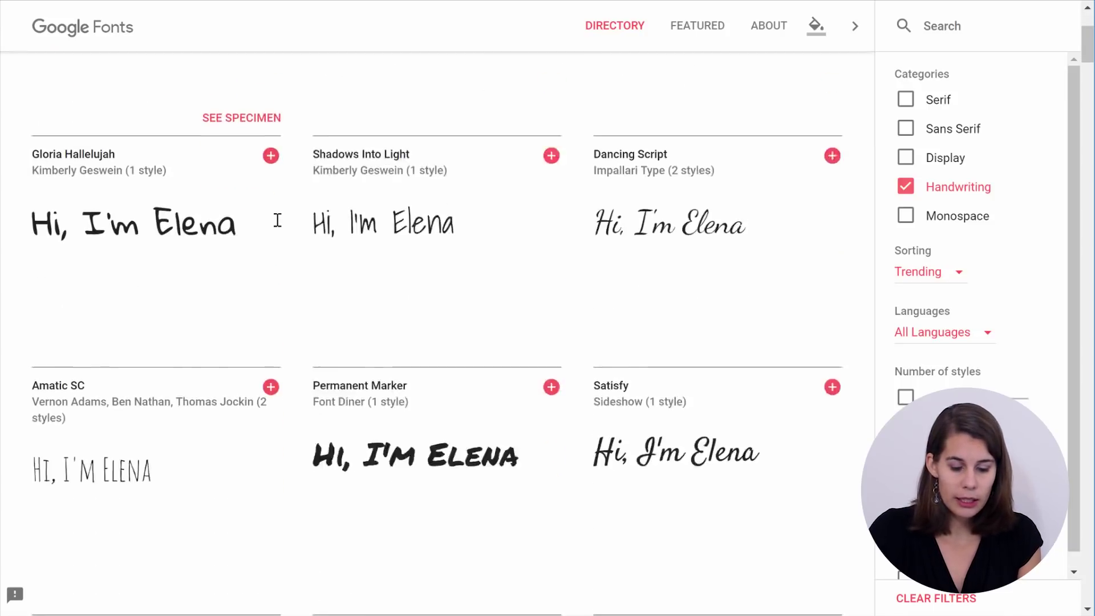
pyautogui.scroll(-5, 399, 212)
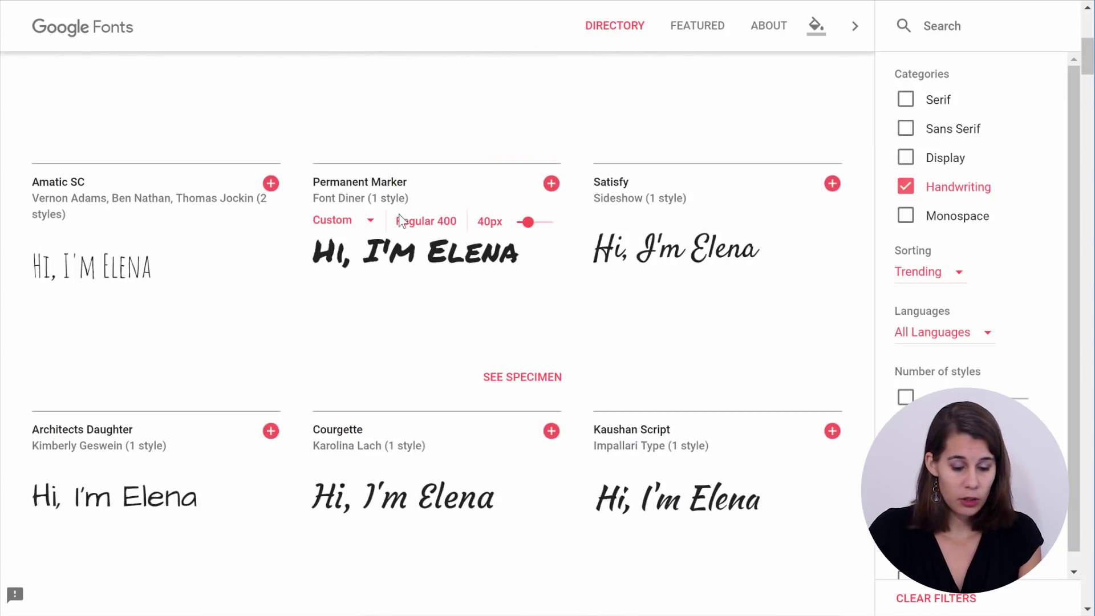
pyautogui.scroll(6, 401, 220)
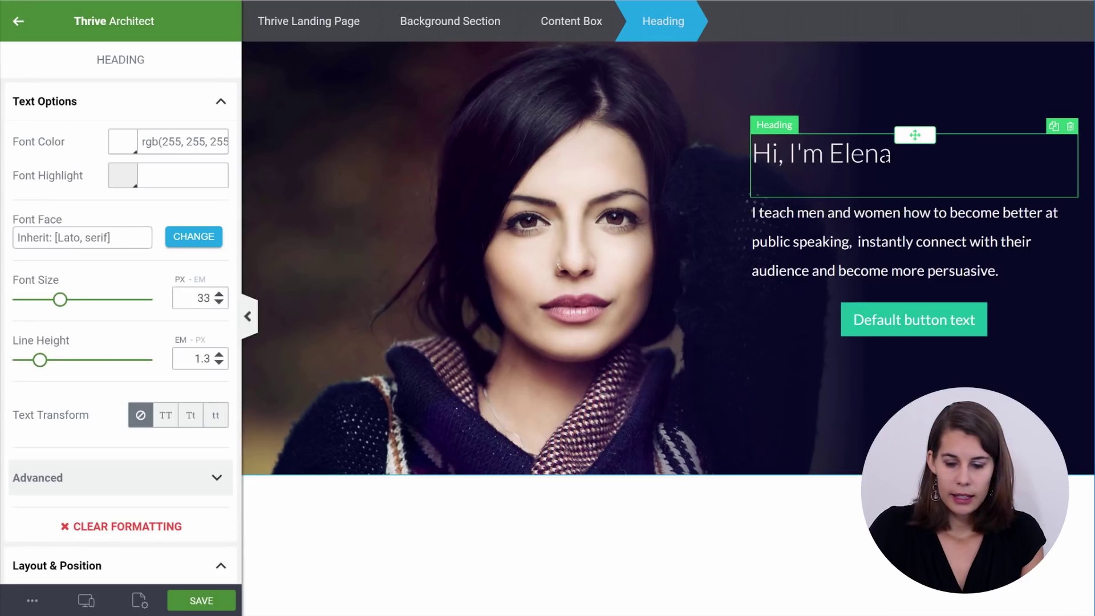
# Back in Thrive Architect, set the heading to the Google font Dancing Script, regular 400 and bold 700, and enlarge its font size
pyautogui.click(865, 152)
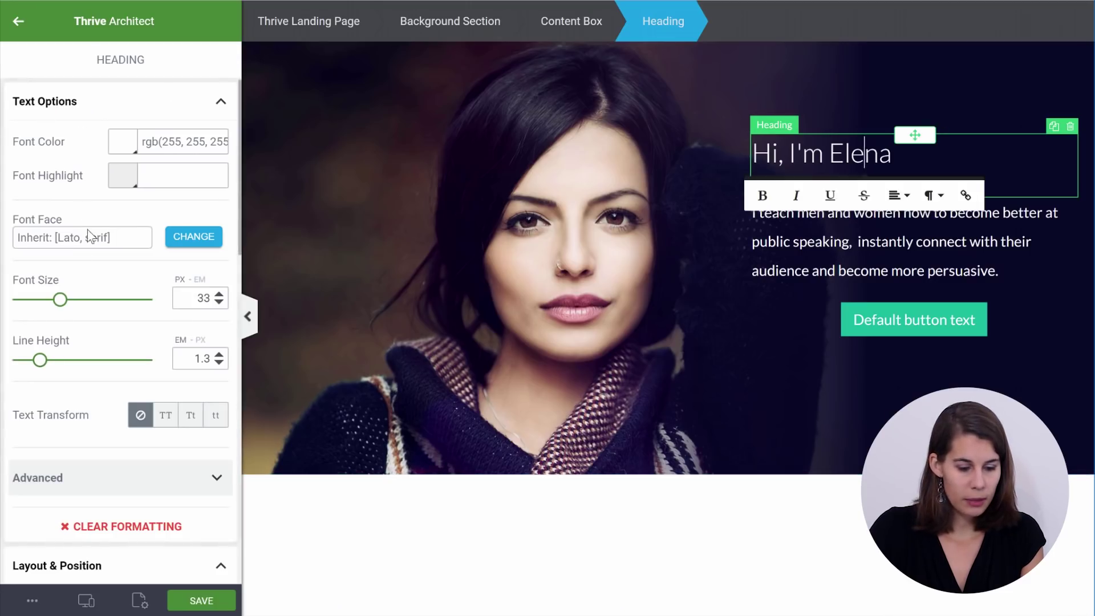
pyautogui.click(174, 243)
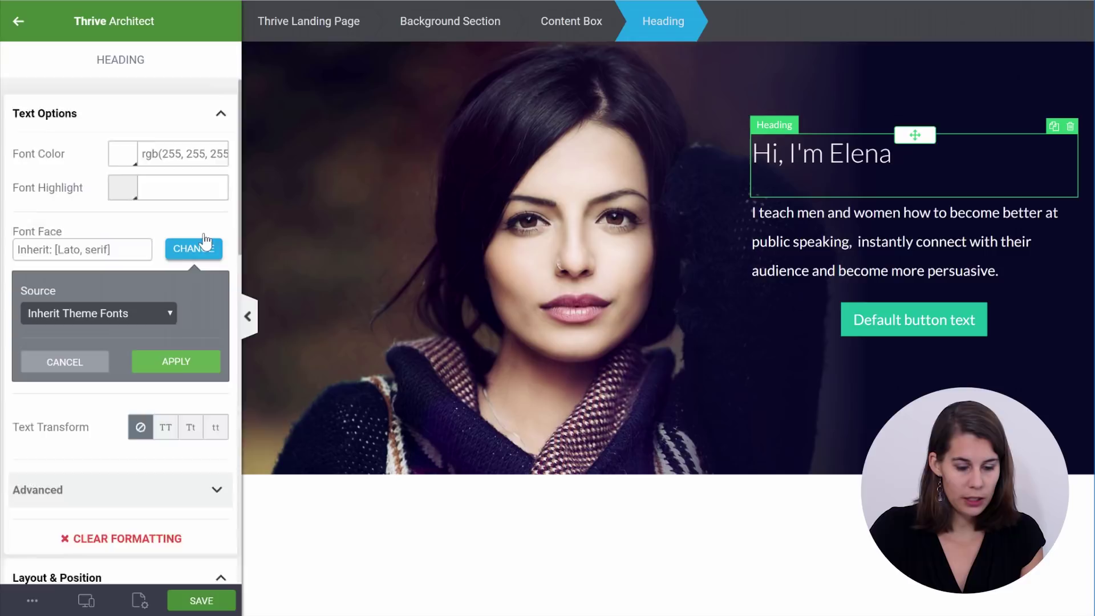
pyautogui.click(107, 306)
pyautogui.click(100, 335)
pyautogui.click(101, 390)
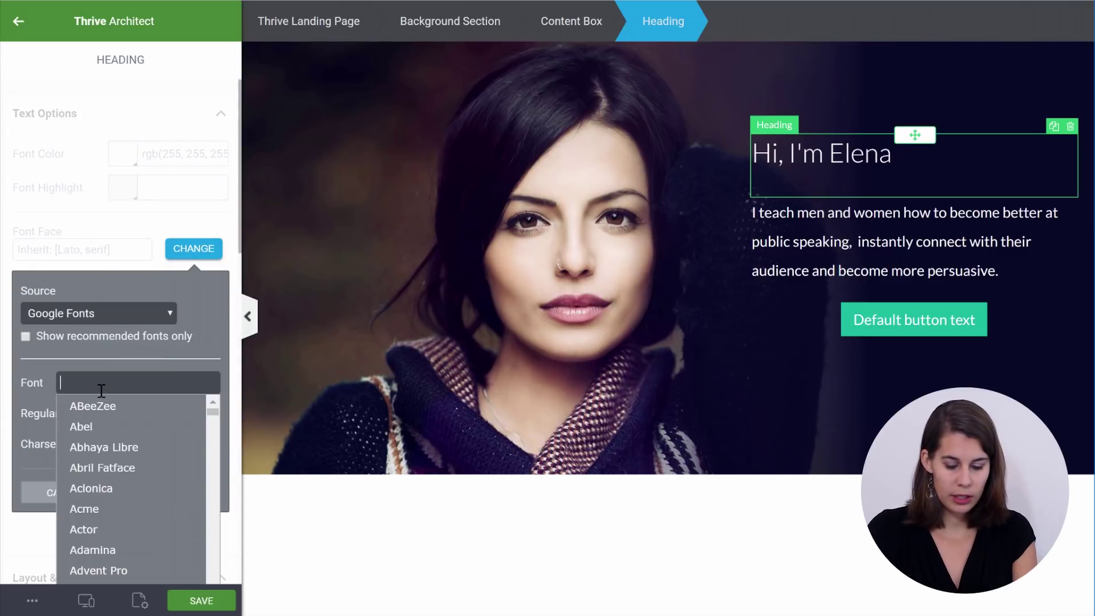
pyautogui.write('dan')
pyautogui.click(98, 406)
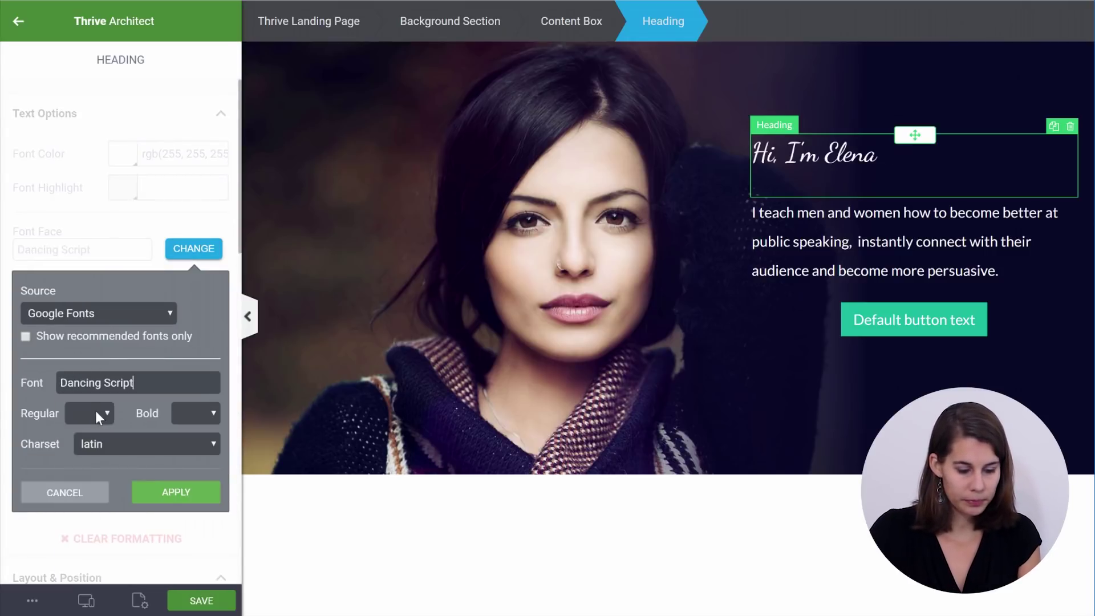
pyautogui.click(92, 439)
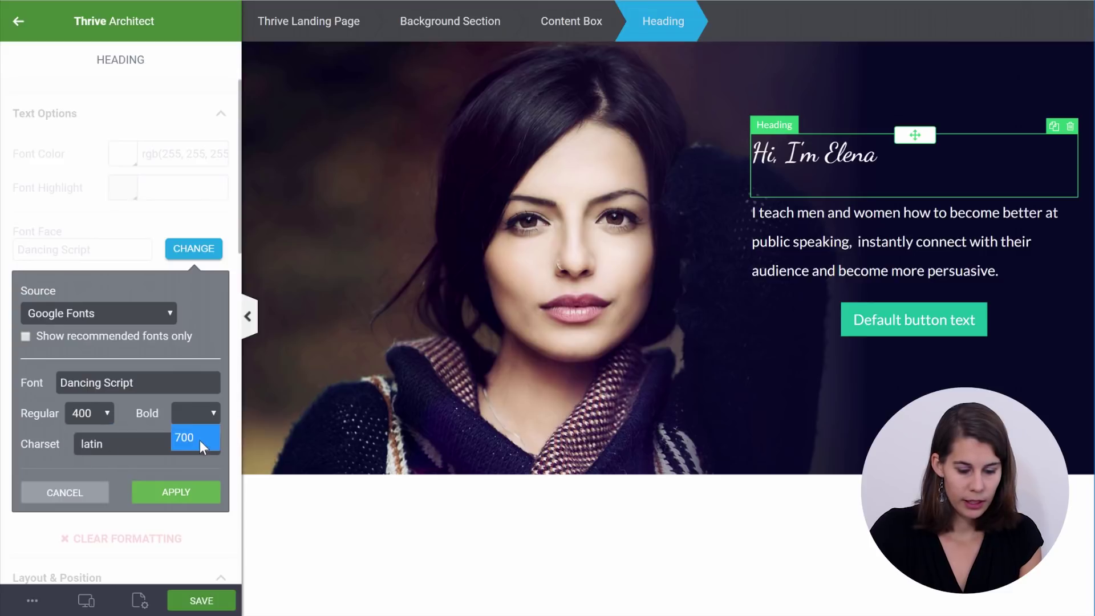
pyautogui.click(200, 438)
pyautogui.click(178, 497)
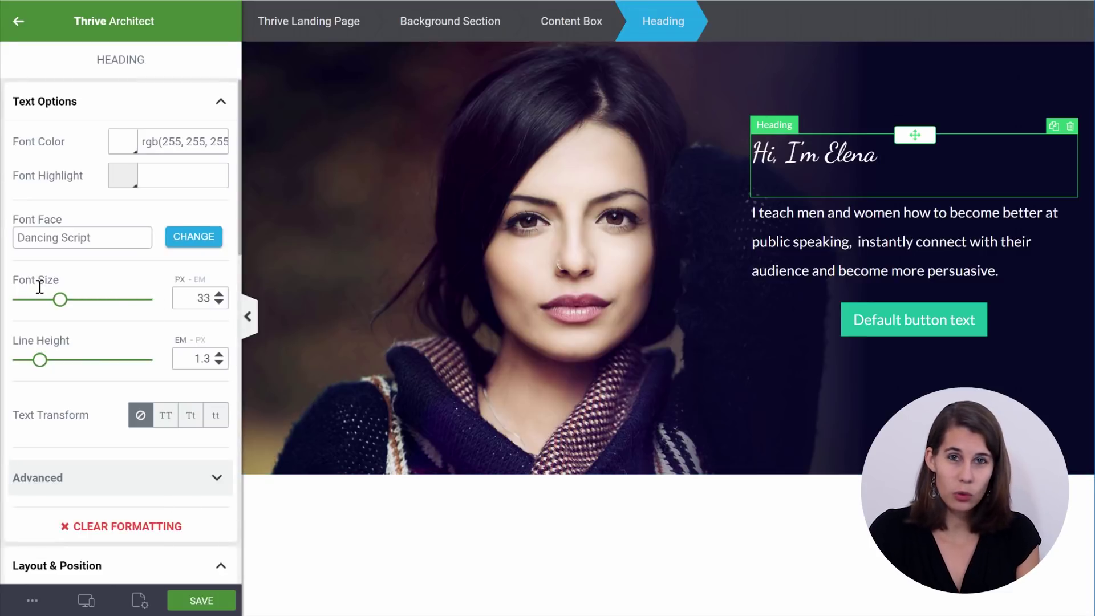
pyautogui.moveTo(60, 297); pyautogui.dragTo(83, 306)
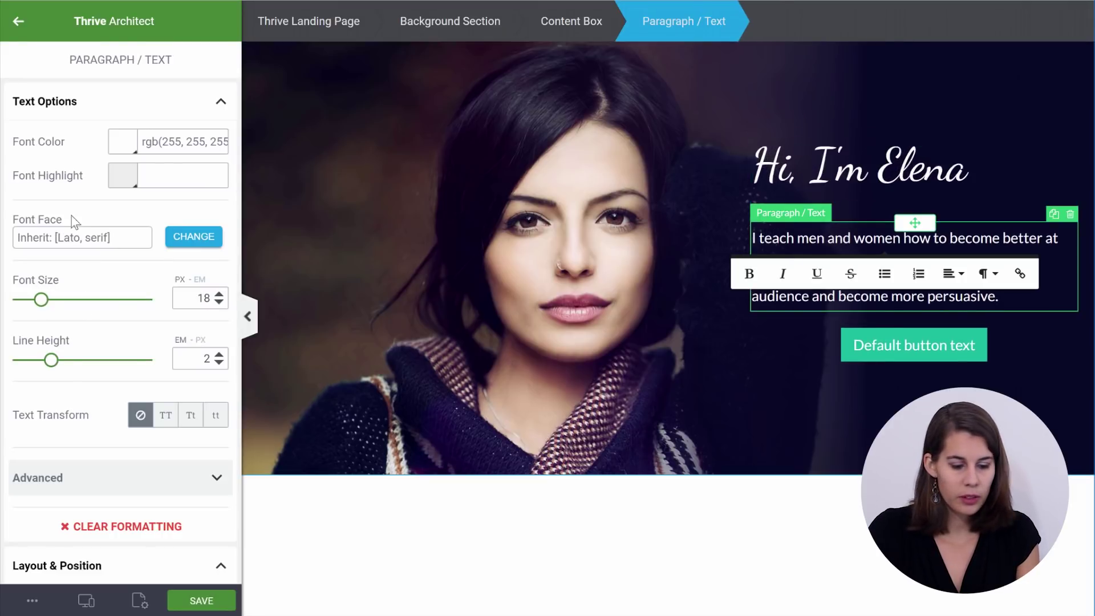
# Change the font face of the paragraph below the heading to the Google font Raleway
pyautogui.click(196, 239)
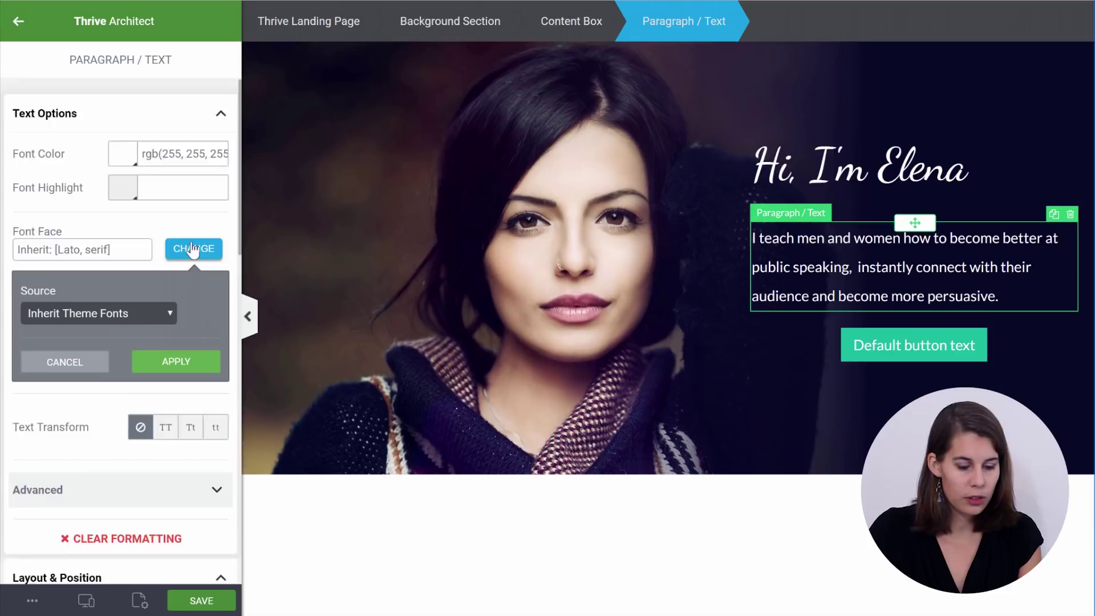
pyautogui.click(116, 315)
pyautogui.click(112, 337)
pyautogui.click(108, 381)
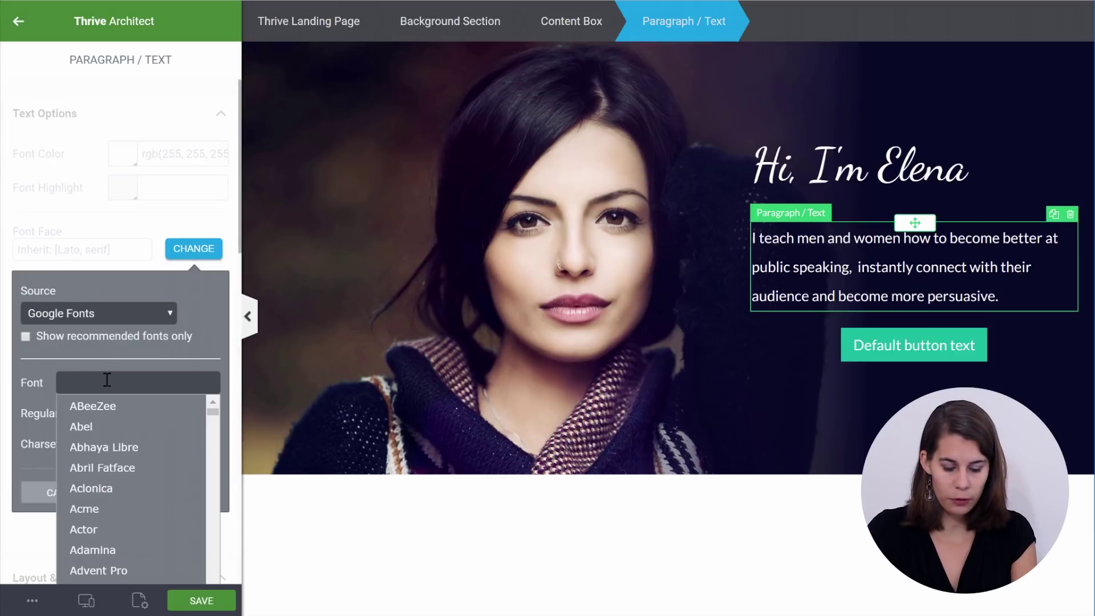
pyautogui.write('ral')
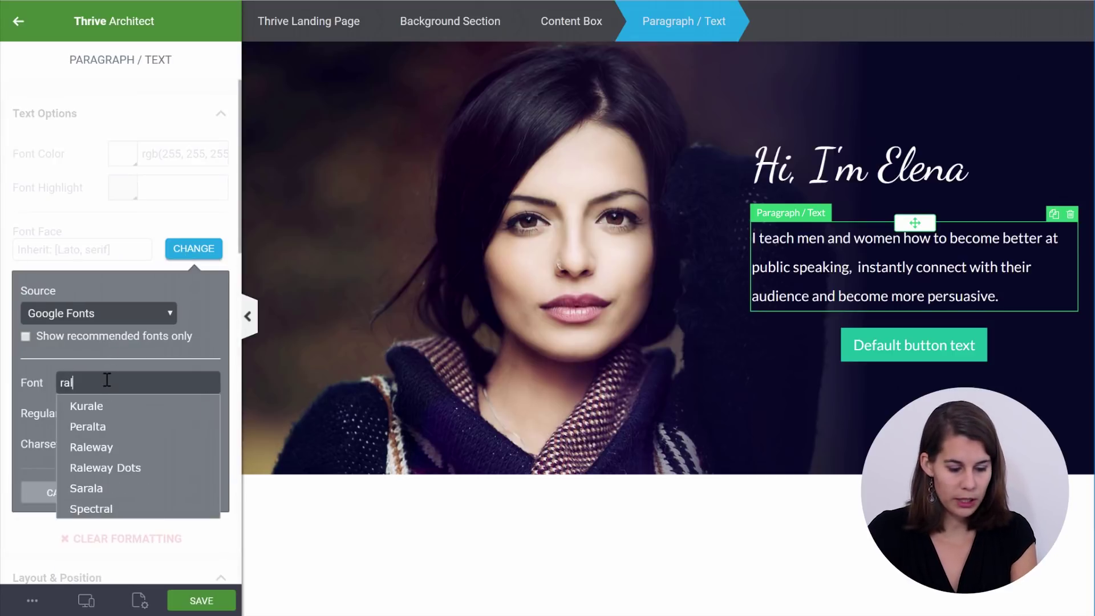
pyautogui.click(112, 448)
pyautogui.click(176, 494)
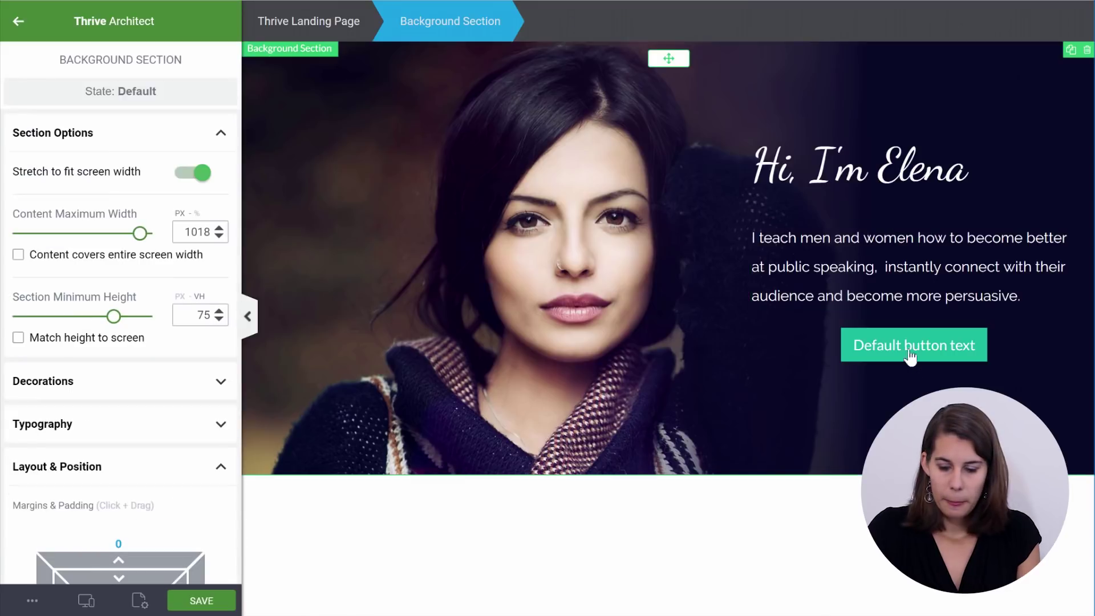
# Change the style of the button below the paragraph to Ghost
pyautogui.click(911, 344)
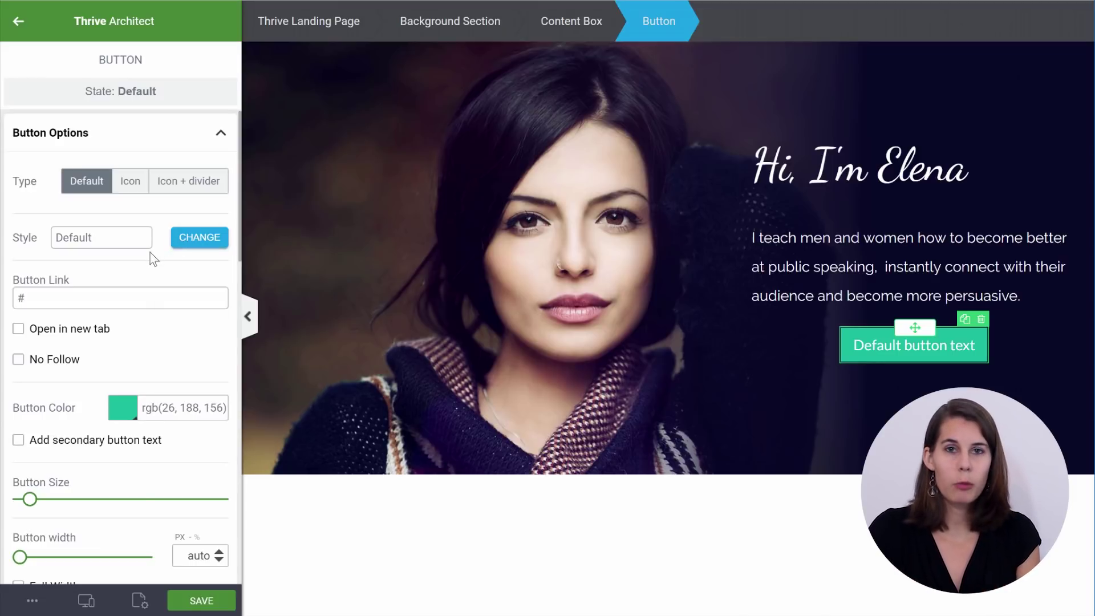
pyautogui.click(199, 238)
pyautogui.click(129, 389)
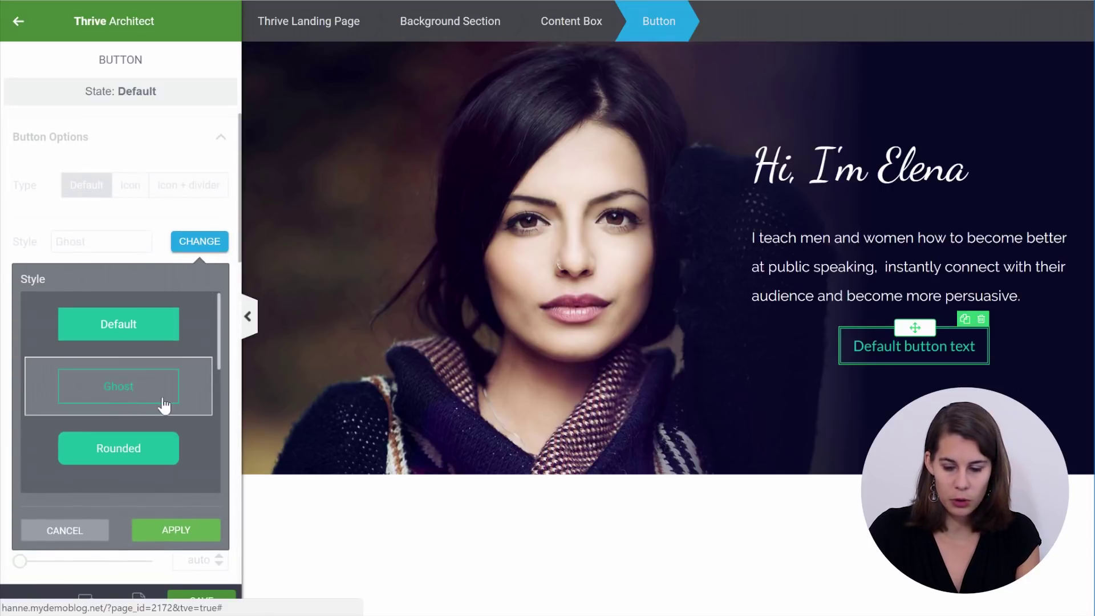
pyautogui.click(156, 532)
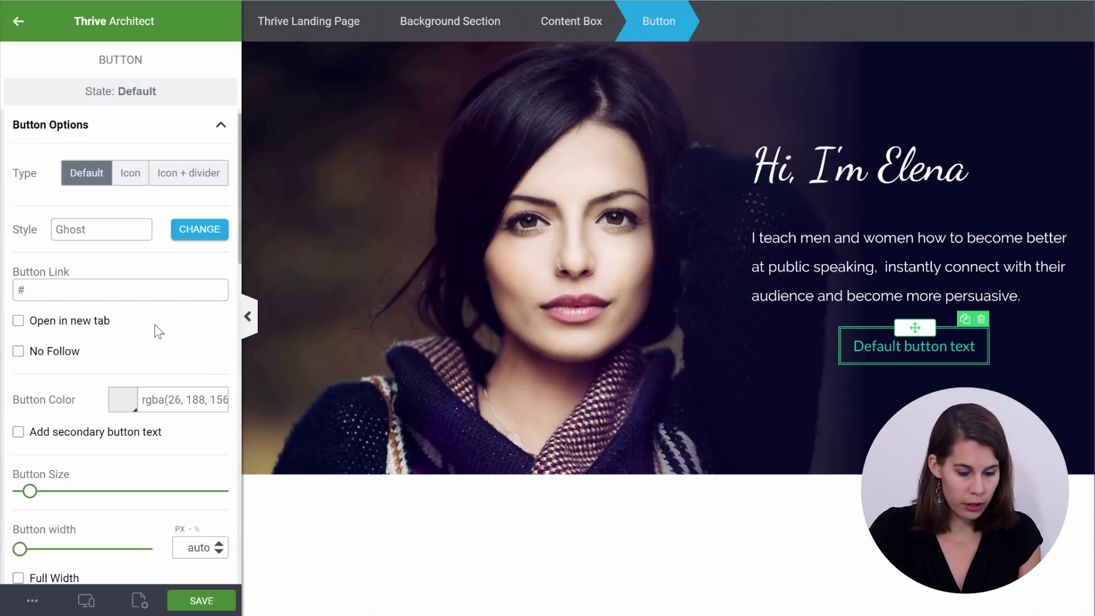
# Set the button's border color to white, ffffff
pyautogui.scroll(-12, 158, 331)
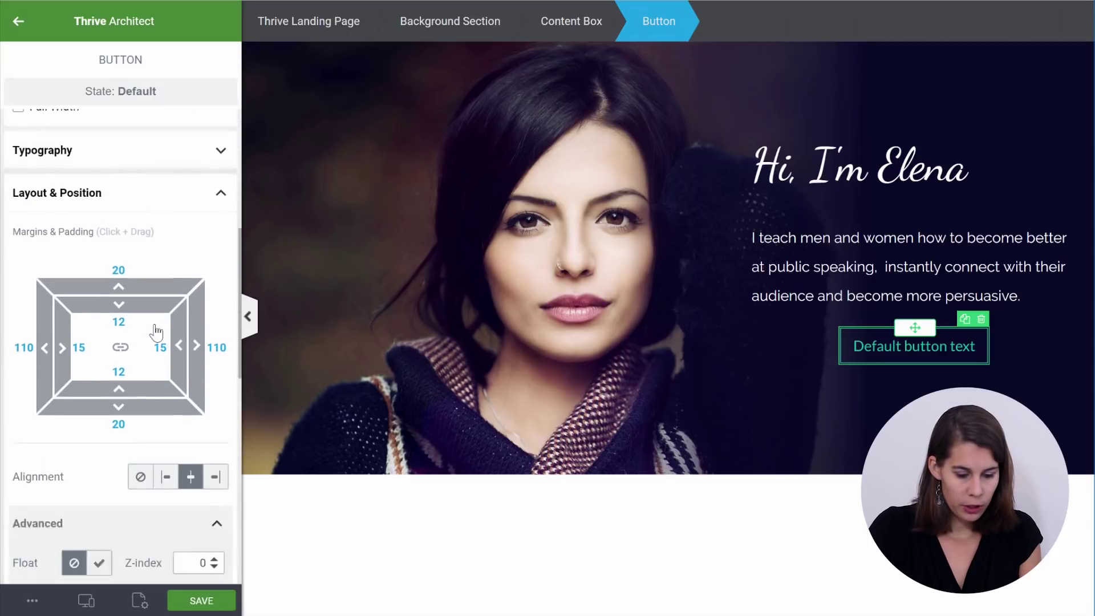
pyautogui.scroll(-4, 157, 327)
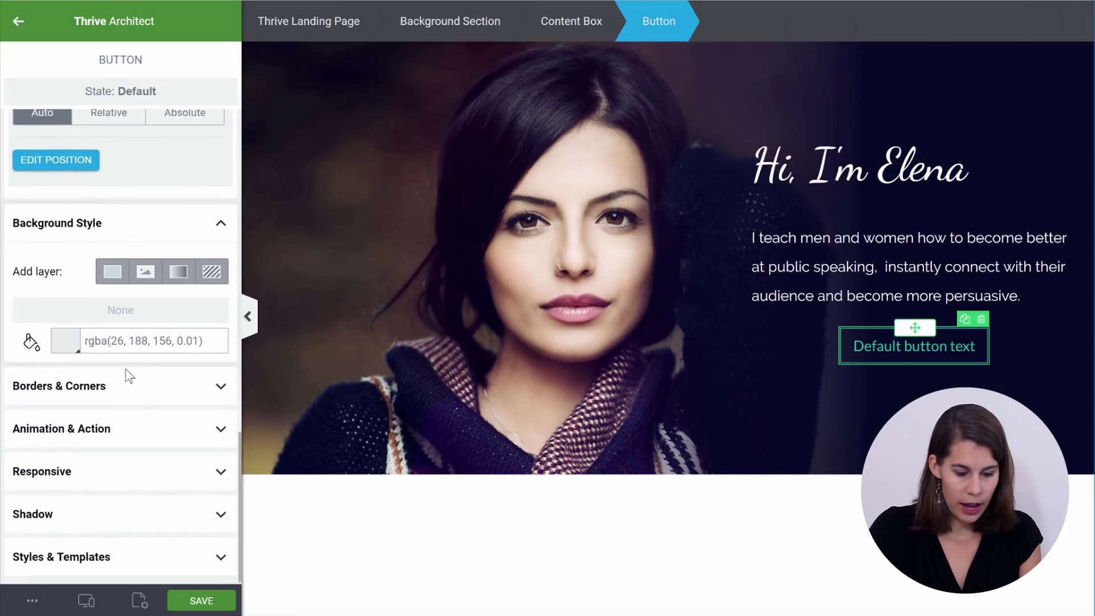
pyautogui.click(123, 389)
pyautogui.click(212, 401)
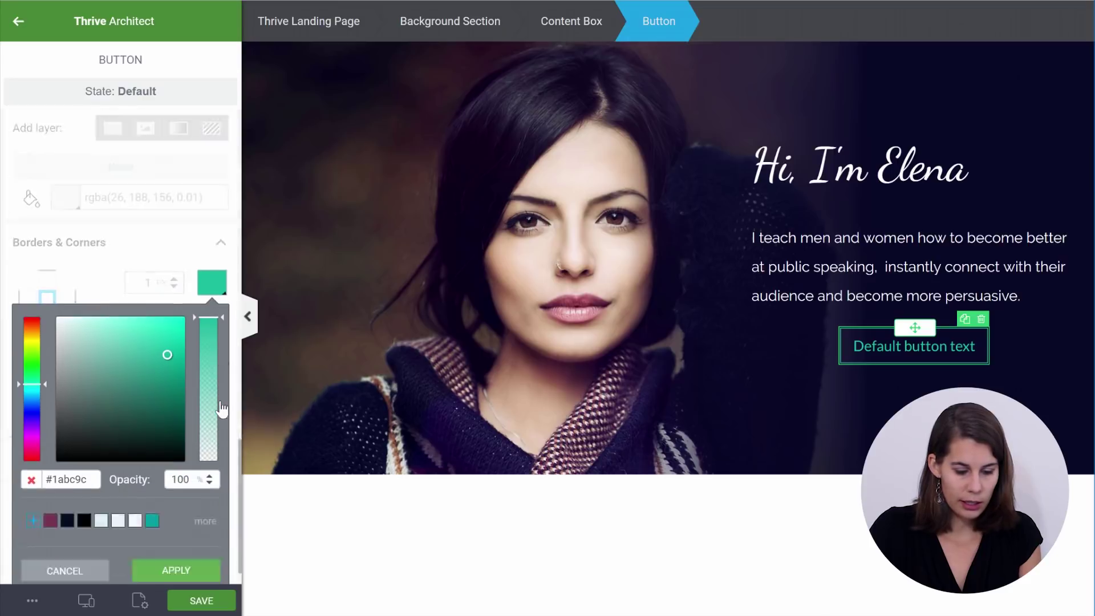
pyautogui.moveTo(77, 448); pyautogui.dragTo(18, 435)
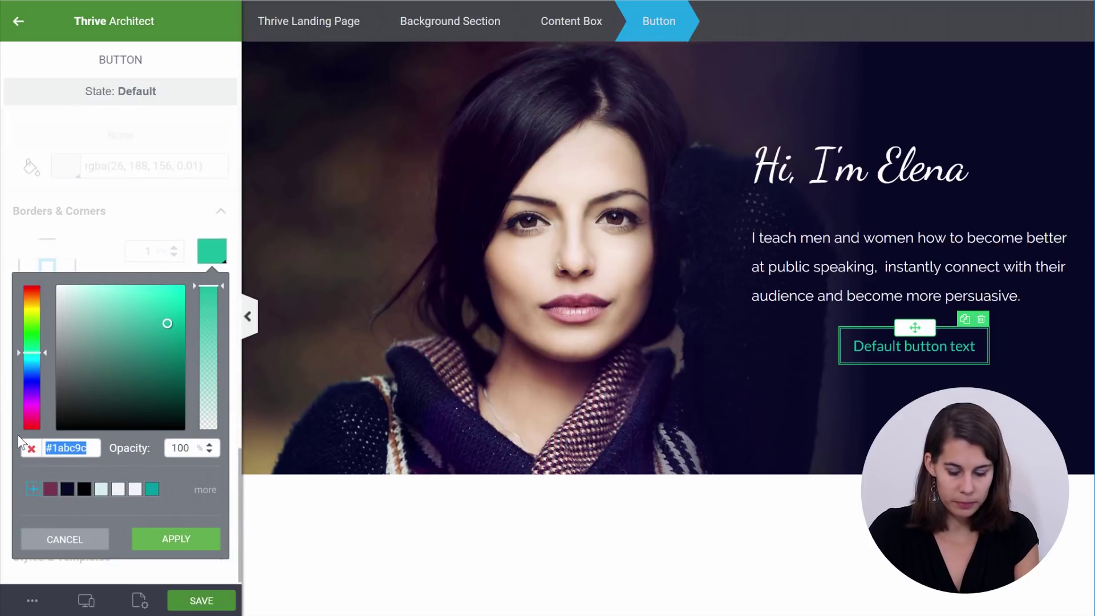
pyautogui.write('ffffff')
pyautogui.click(183, 541)
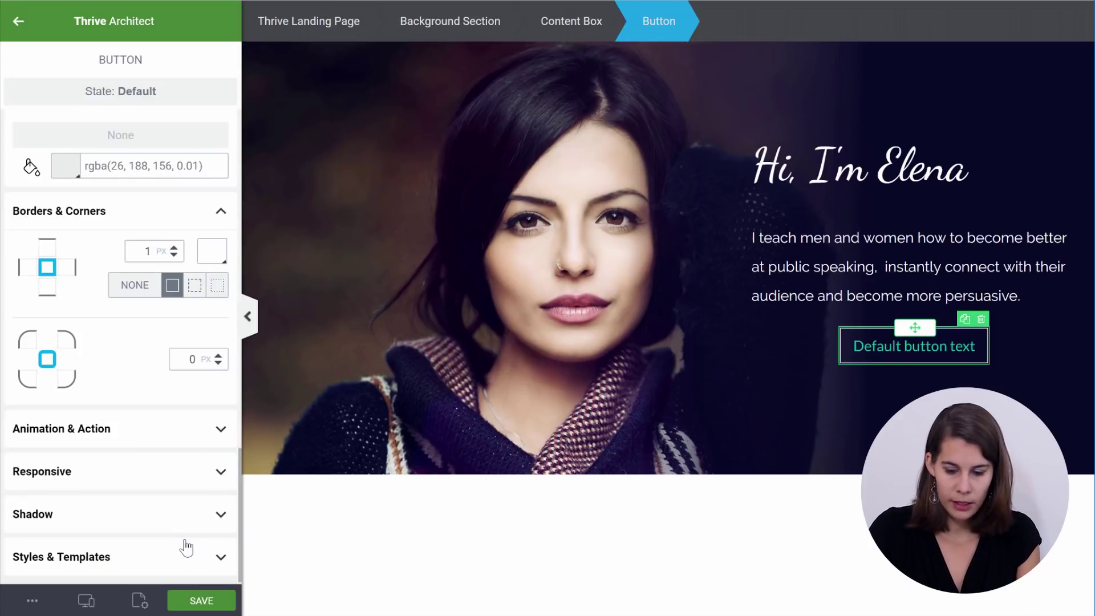
# Apply white #ffffff at 100% opacity as the button's font color
pyautogui.scroll(10, 132, 305)
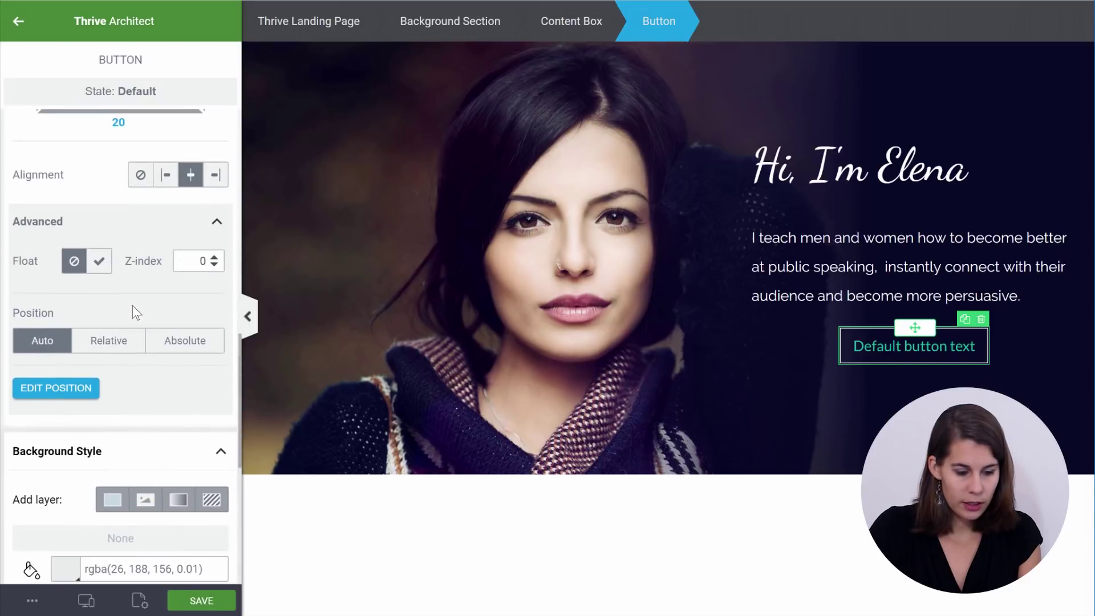
pyautogui.scroll(5, 132, 306)
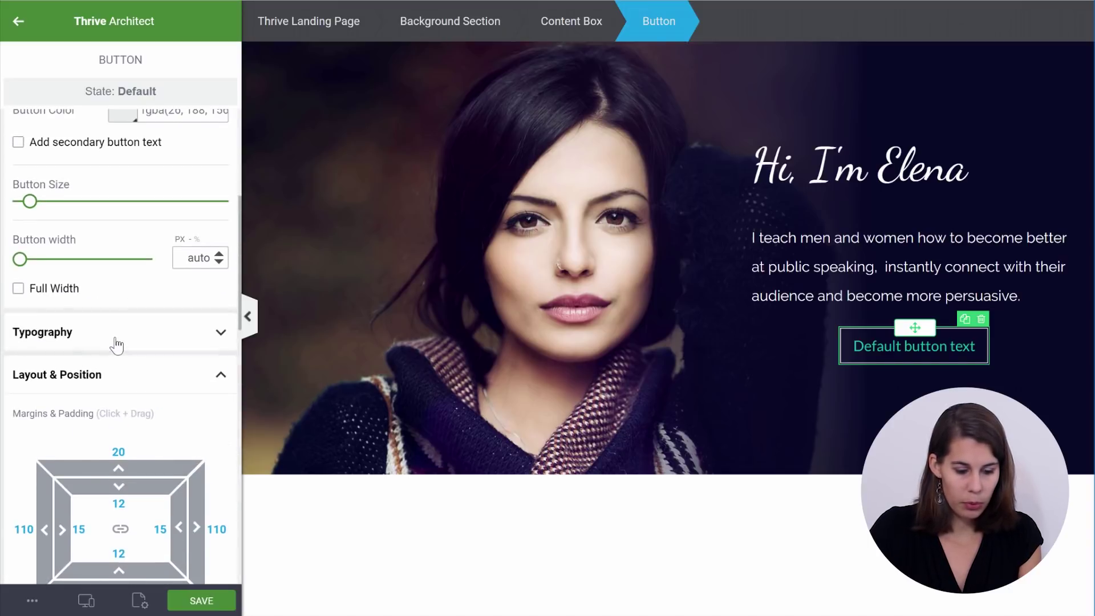
pyautogui.click(115, 342)
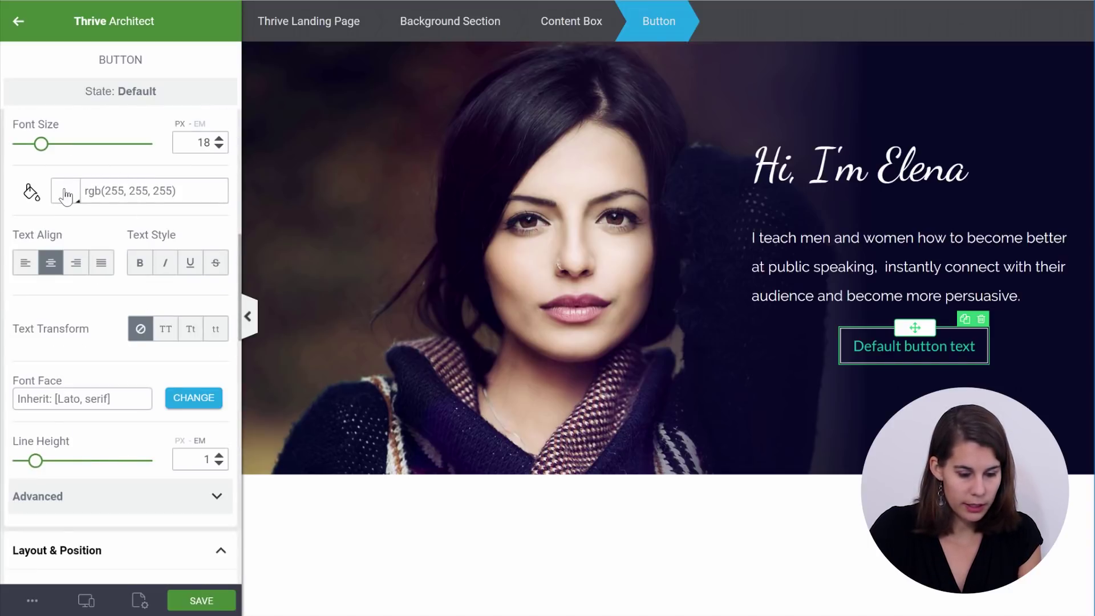
pyautogui.scroll(5, 68, 205)
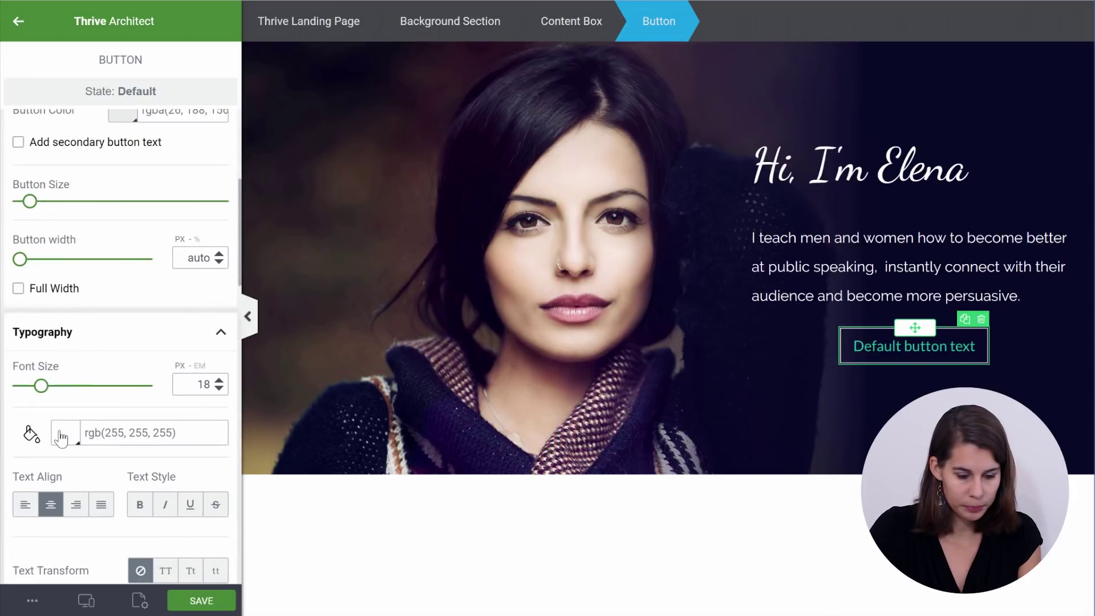
pyautogui.click(66, 435)
pyautogui.scroll(-2, 94, 439)
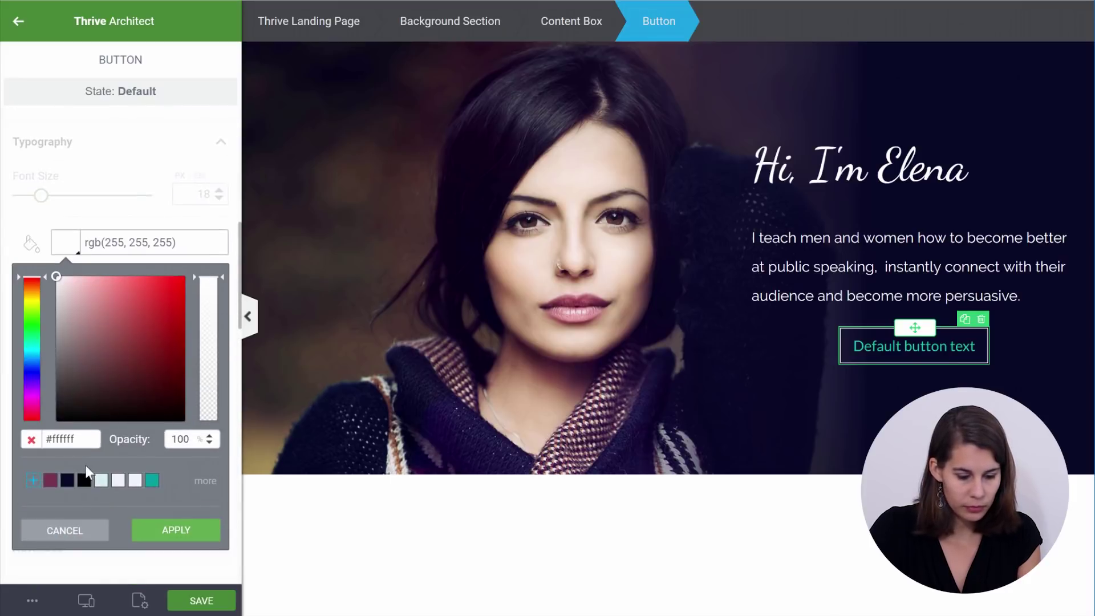
pyautogui.click(194, 531)
# Replace the button's default label with "Find Out More"
pyautogui.click(884, 346)
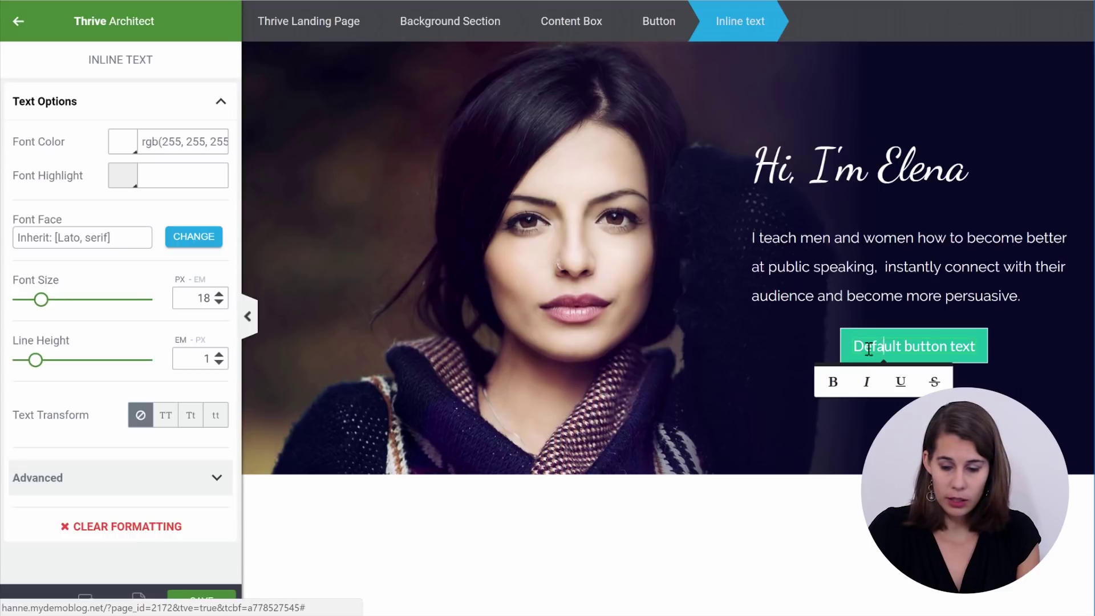
pyautogui.moveTo(862, 346); pyautogui.dragTo(990, 357)
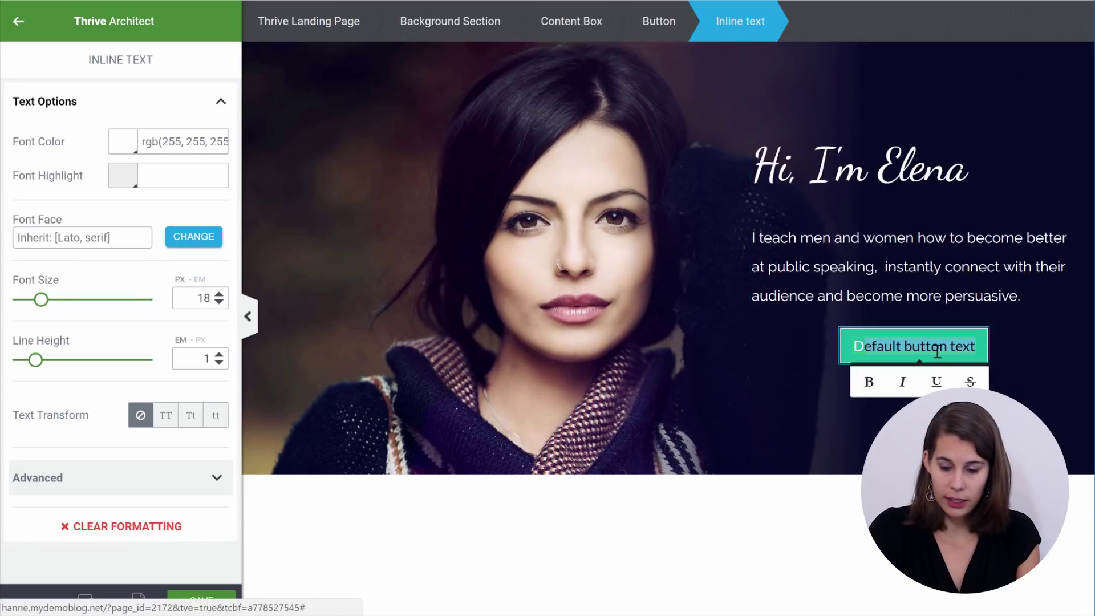
pyautogui.click(977, 349)
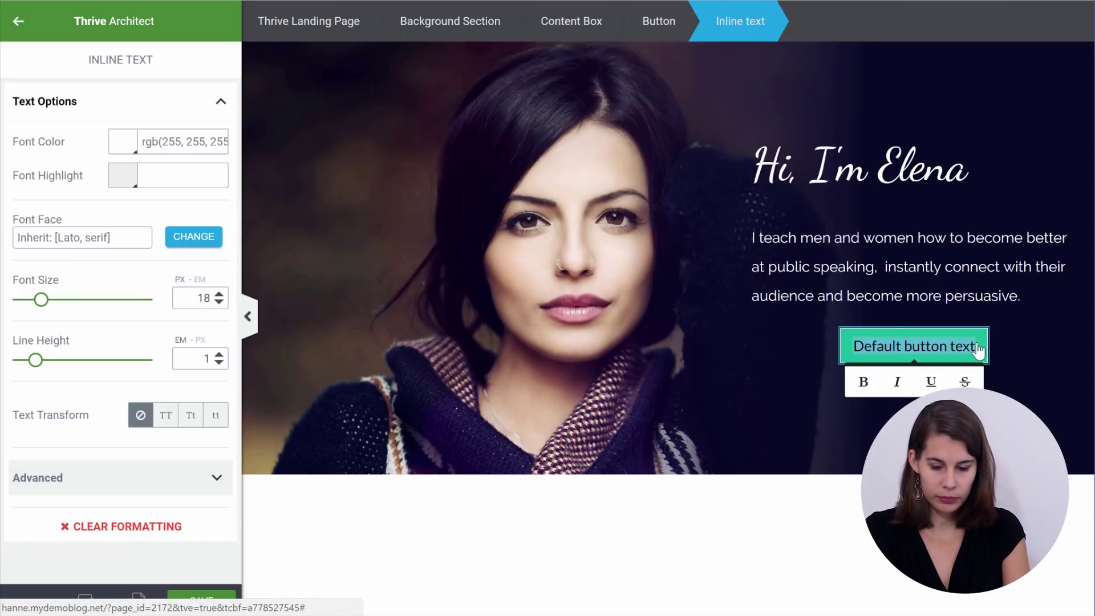
pyautogui.write('Find Out More')
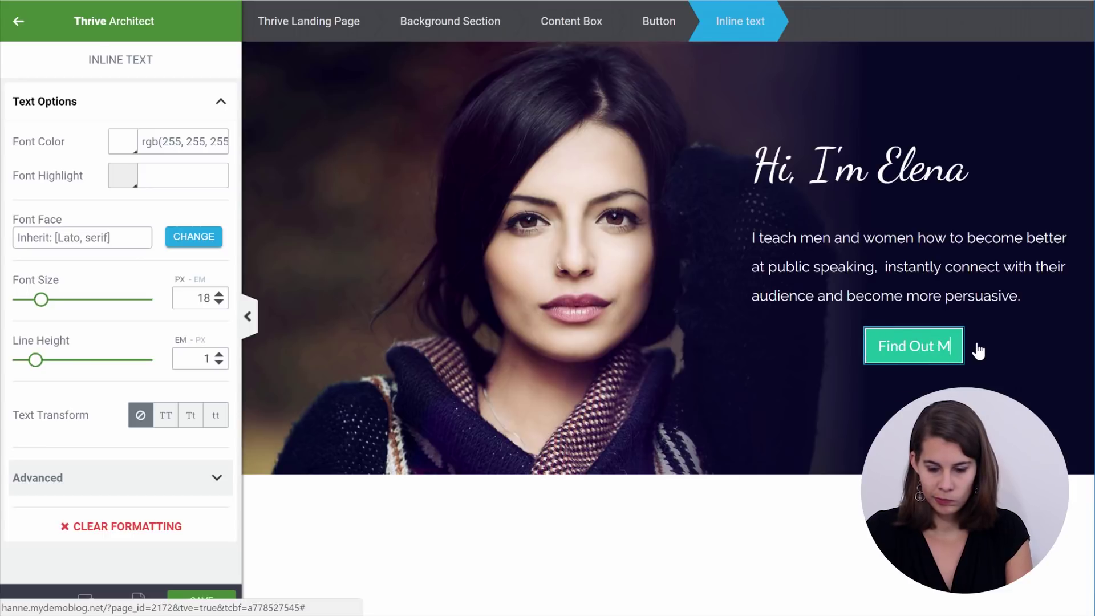
pyautogui.click(963, 376)
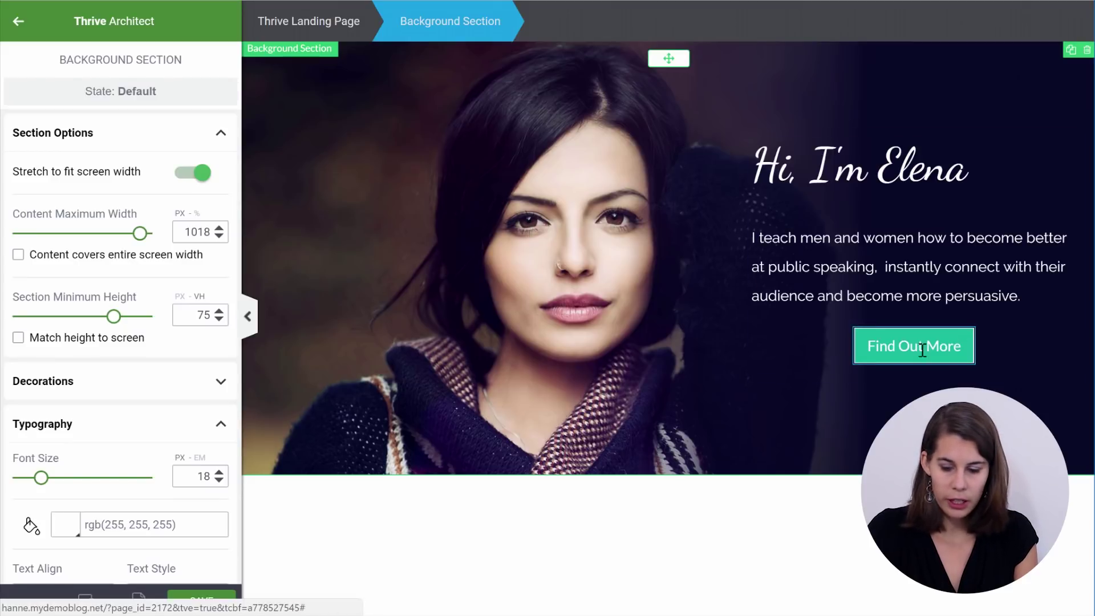
# In the button's hover state, set the button color to the saved burgundy #7a3650, then return to the default state
pyautogui.click(871, 348)
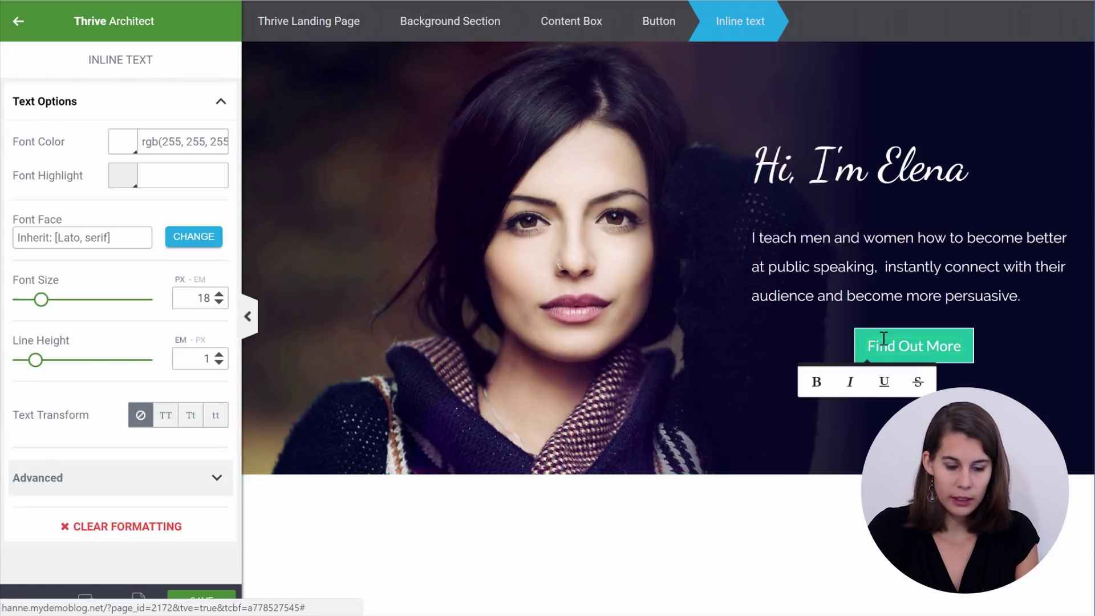
pyautogui.click(886, 337)
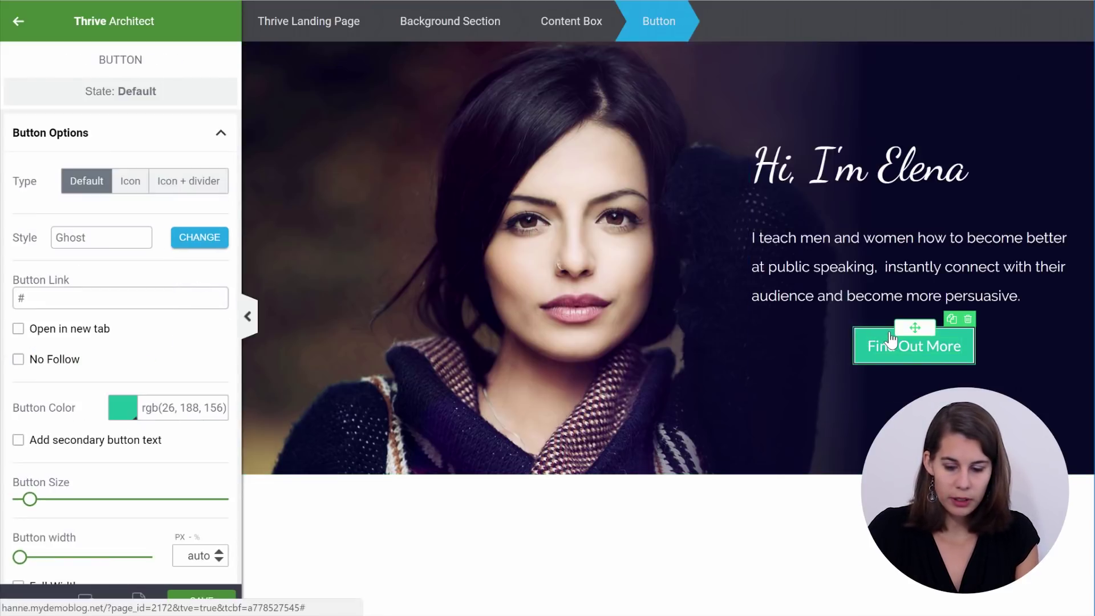
pyautogui.click(77, 92)
pyautogui.click(55, 175)
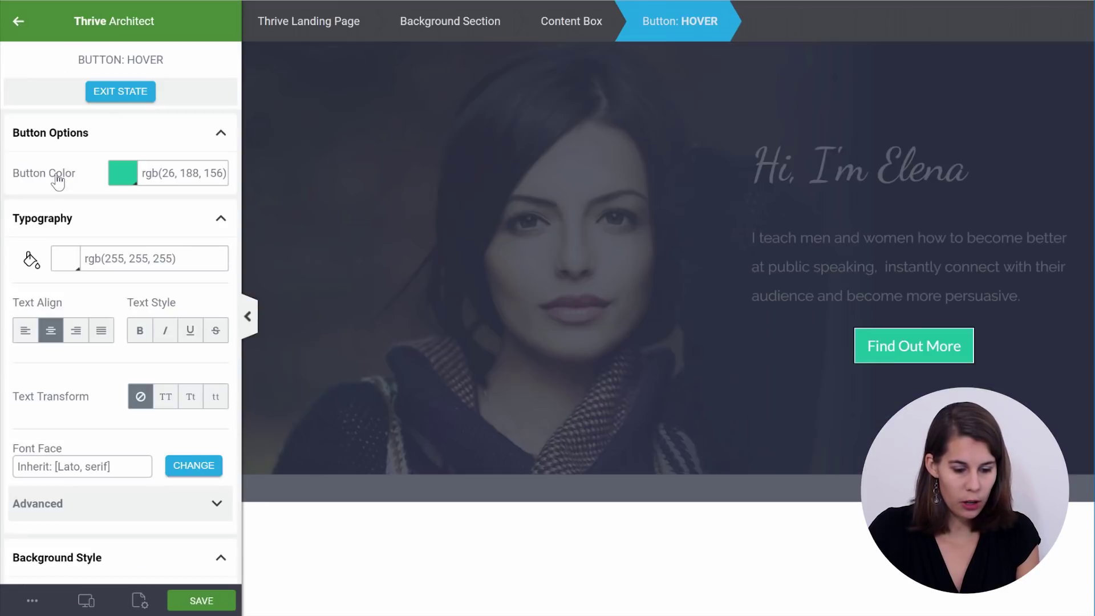
pyautogui.click(122, 176)
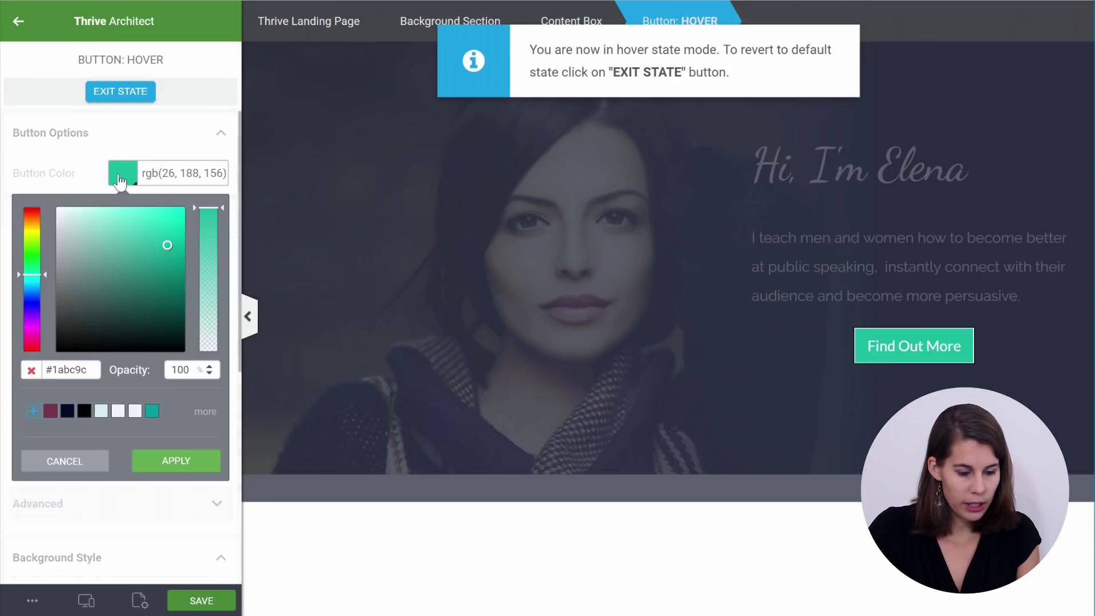
pyautogui.click(52, 411)
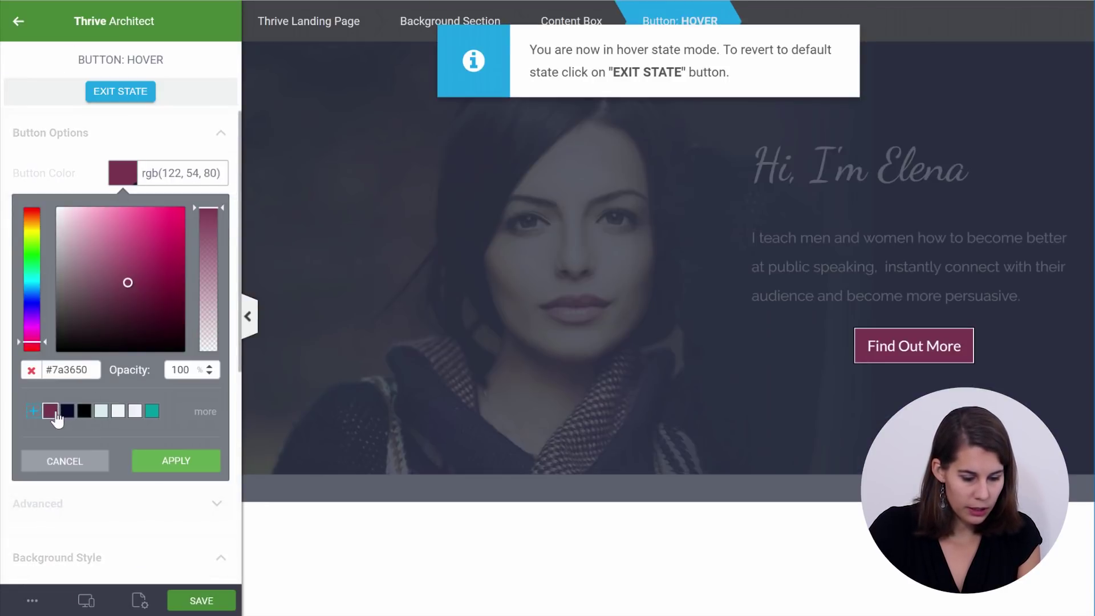
pyautogui.click(175, 467)
pyautogui.click(513, 370)
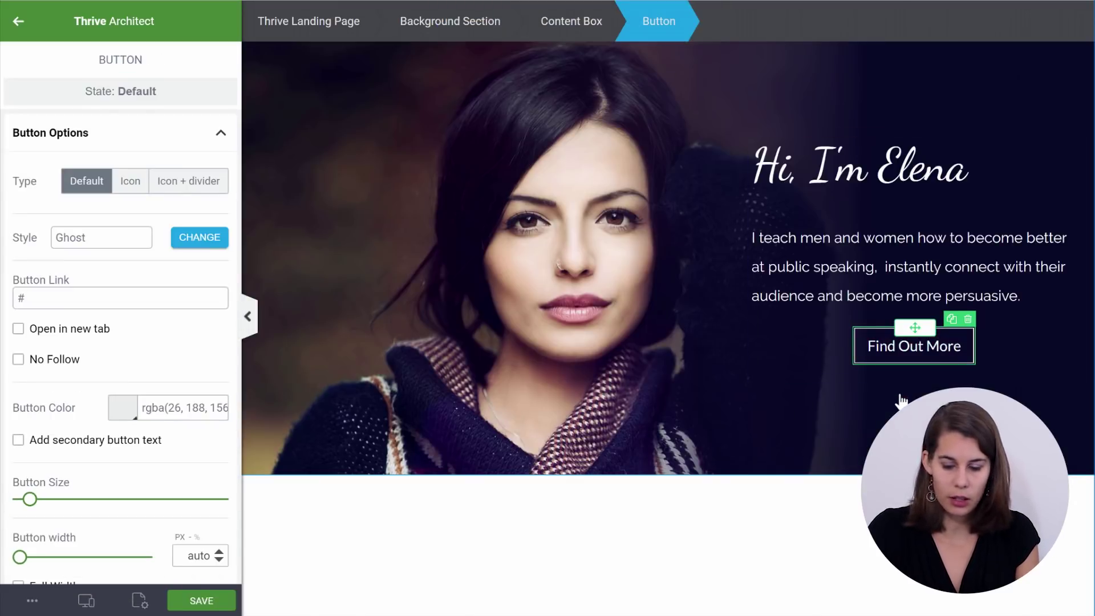
# Enlarge the Find Out More button to a width of 228 px and a font size of 21.6 px
pyautogui.scroll(-1, 130, 332)
pyautogui.scroll(-3, 130, 332)
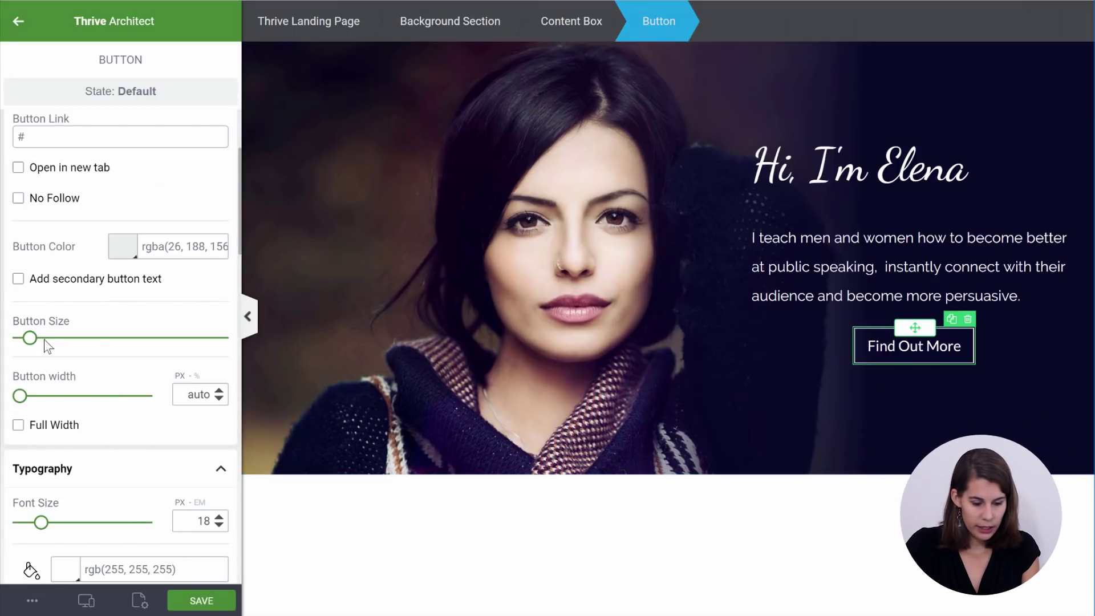
pyautogui.moveTo(32, 342); pyautogui.dragTo(54, 344)
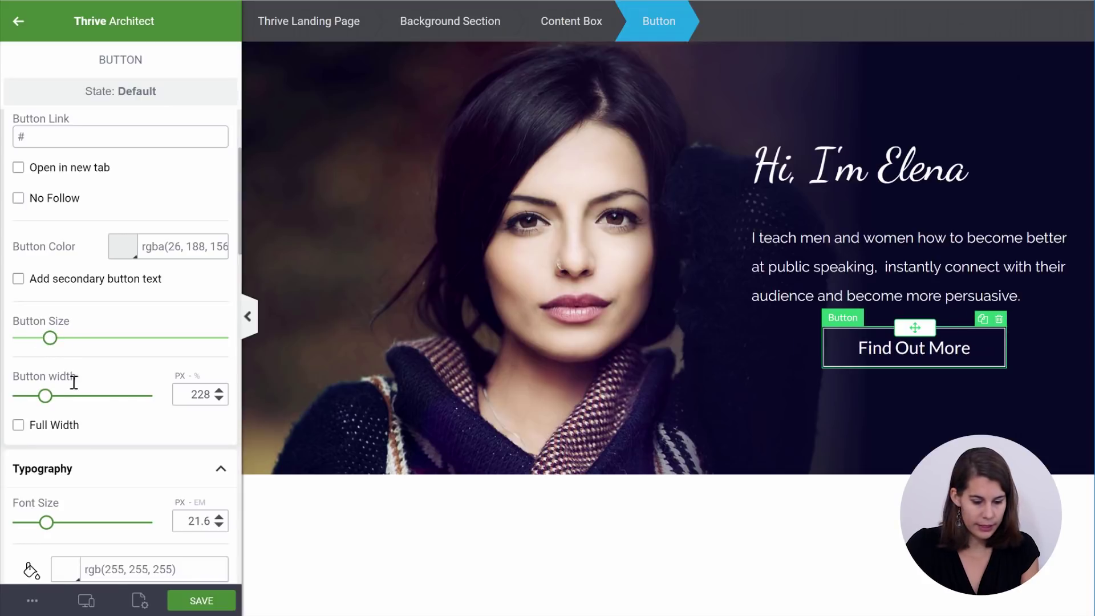
# Increase the button's top margin to 59 and save the page
pyautogui.scroll(-10, 147, 388)
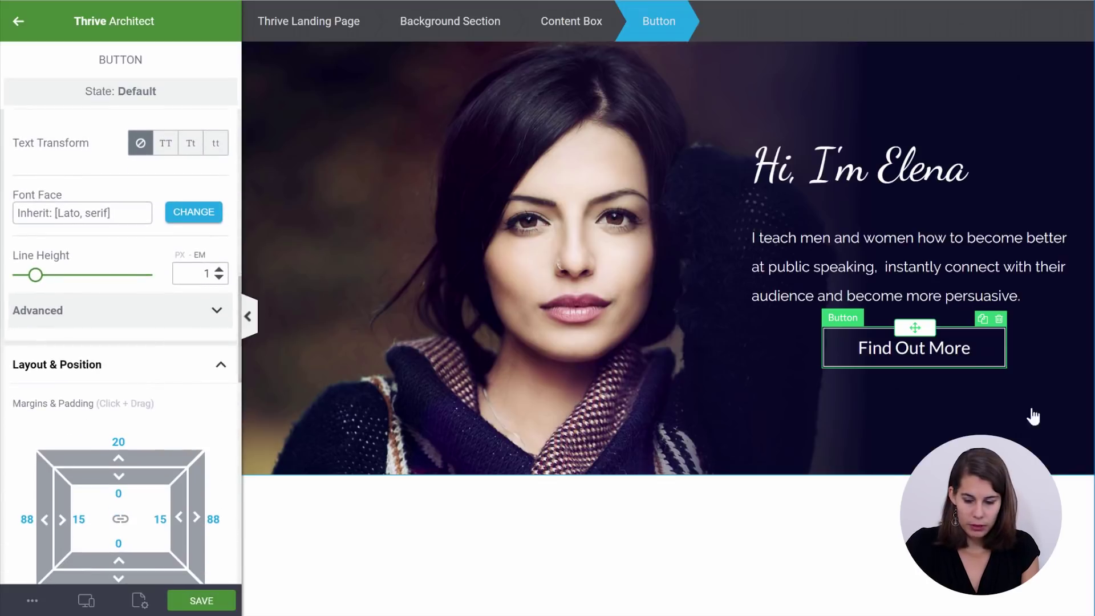
pyautogui.scroll(-3, 146, 408)
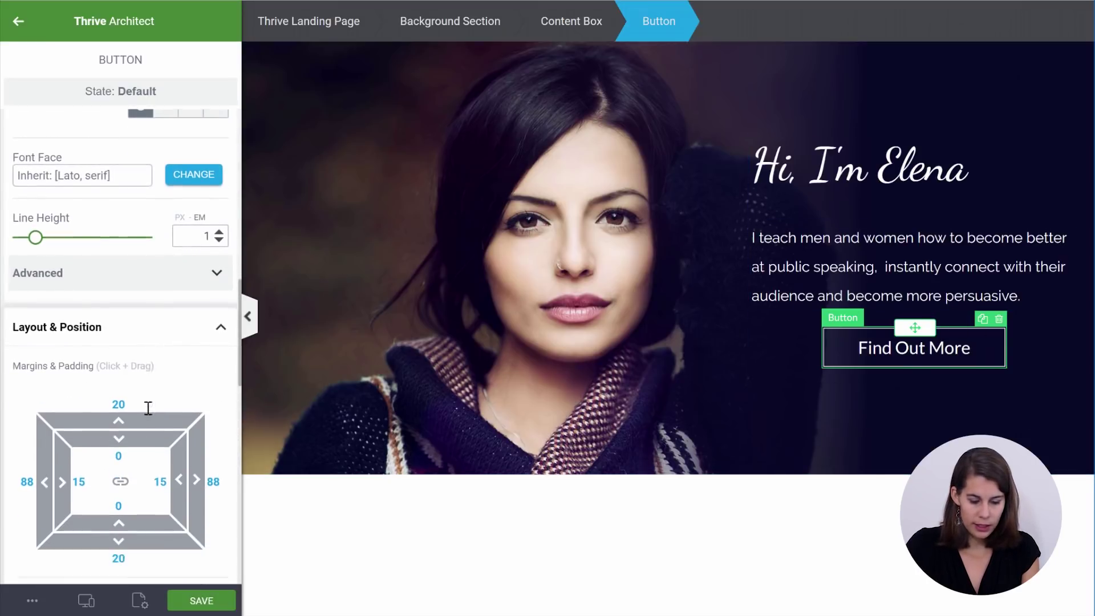
pyautogui.moveTo(116, 368); pyautogui.dragTo(142, 313)
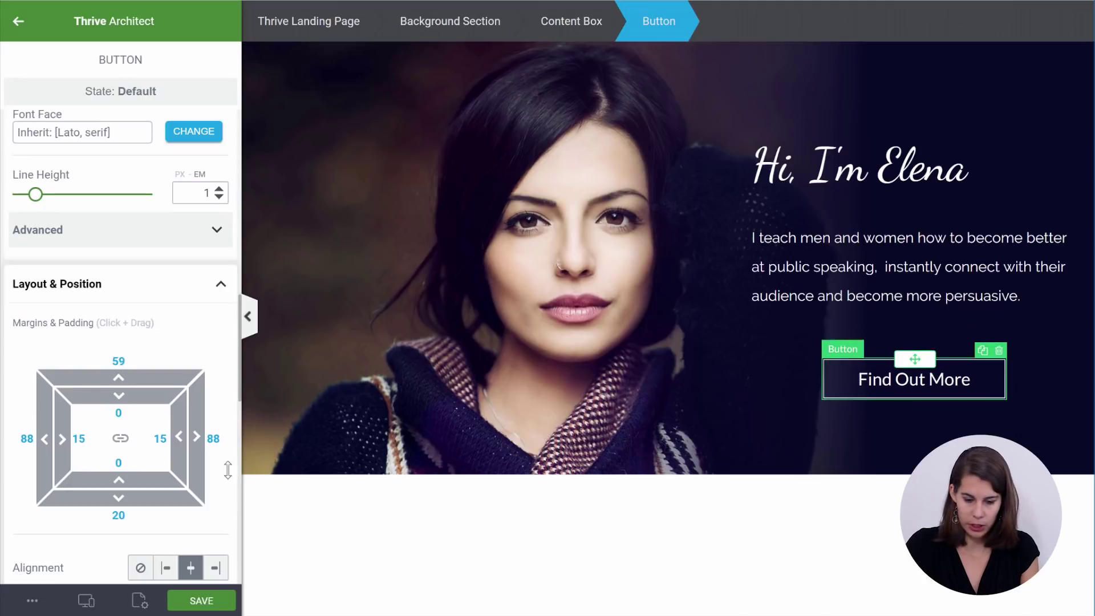
pyautogui.click(194, 600)
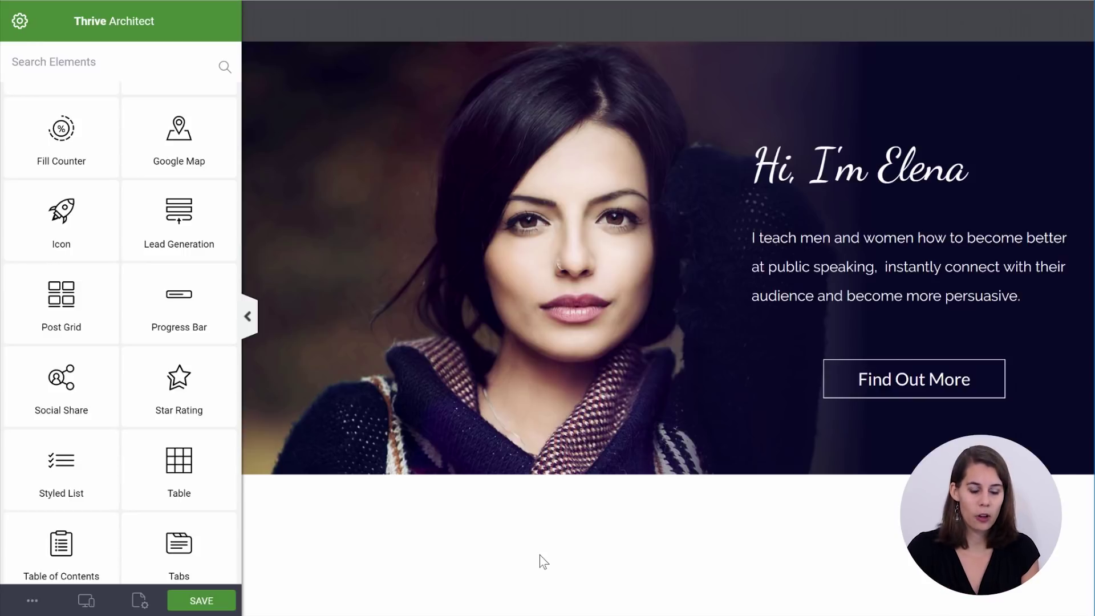
# In tablet view, set the background section's image display to Center and its minimum height to 58.6 VH
pyautogui.click(87, 599)
pyautogui.click(110, 536)
pyautogui.click(665, 367)
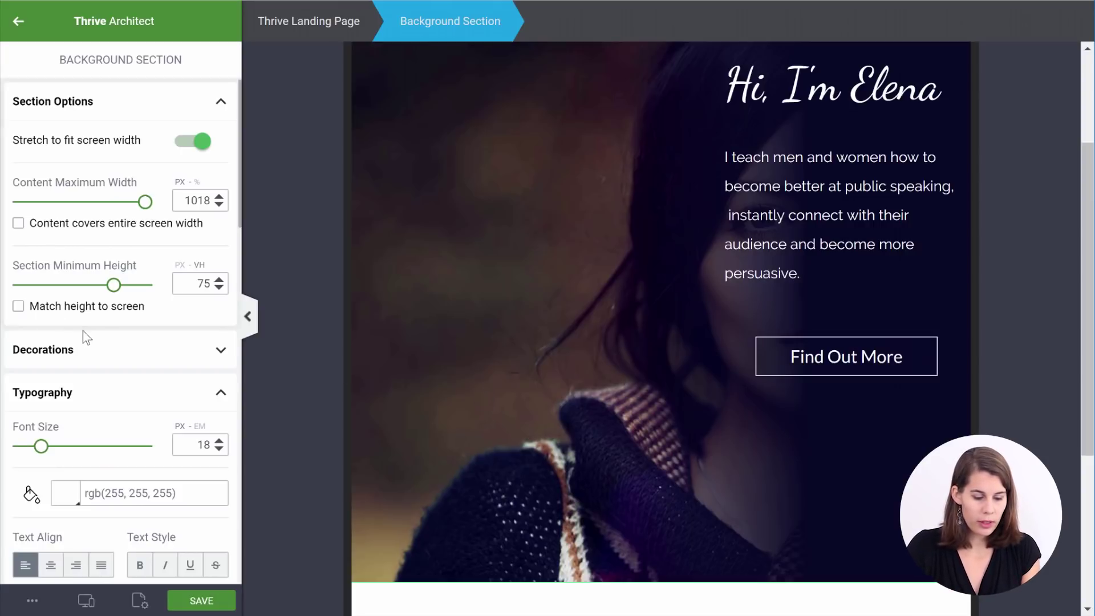
pyautogui.scroll(-10, 84, 336)
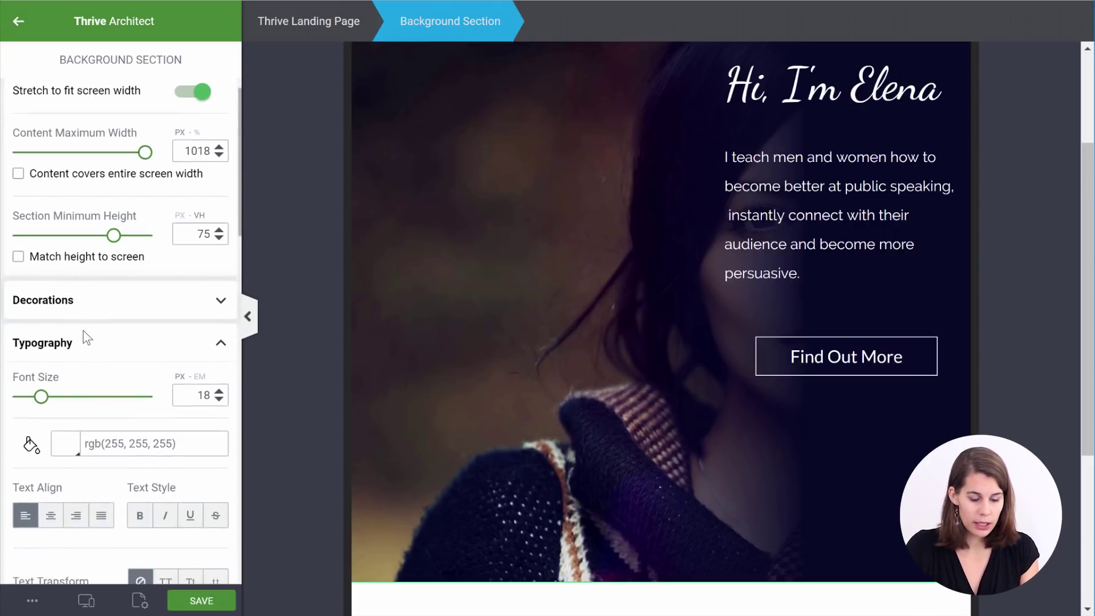
pyautogui.scroll(-5, 84, 330)
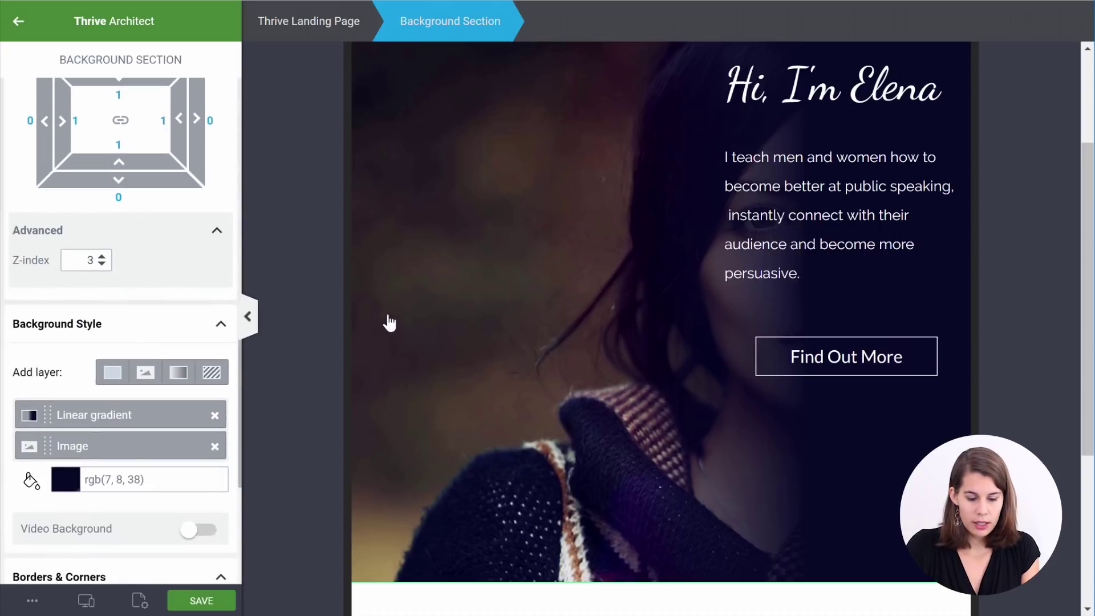
pyautogui.scroll(-3, 114, 308)
pyautogui.click(80, 298)
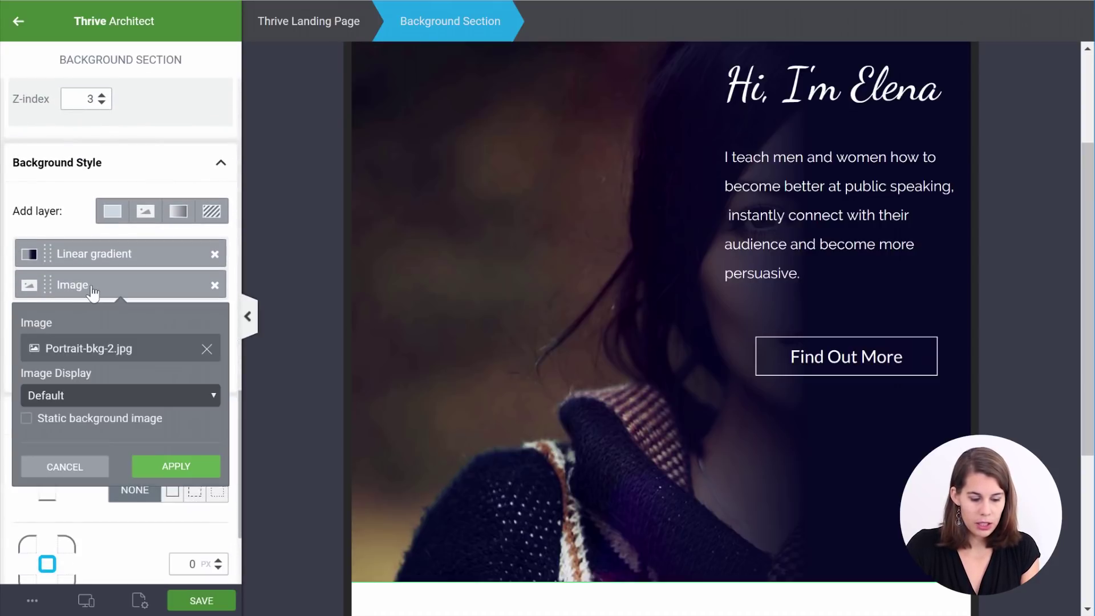
pyautogui.click(82, 395)
pyautogui.click(86, 475)
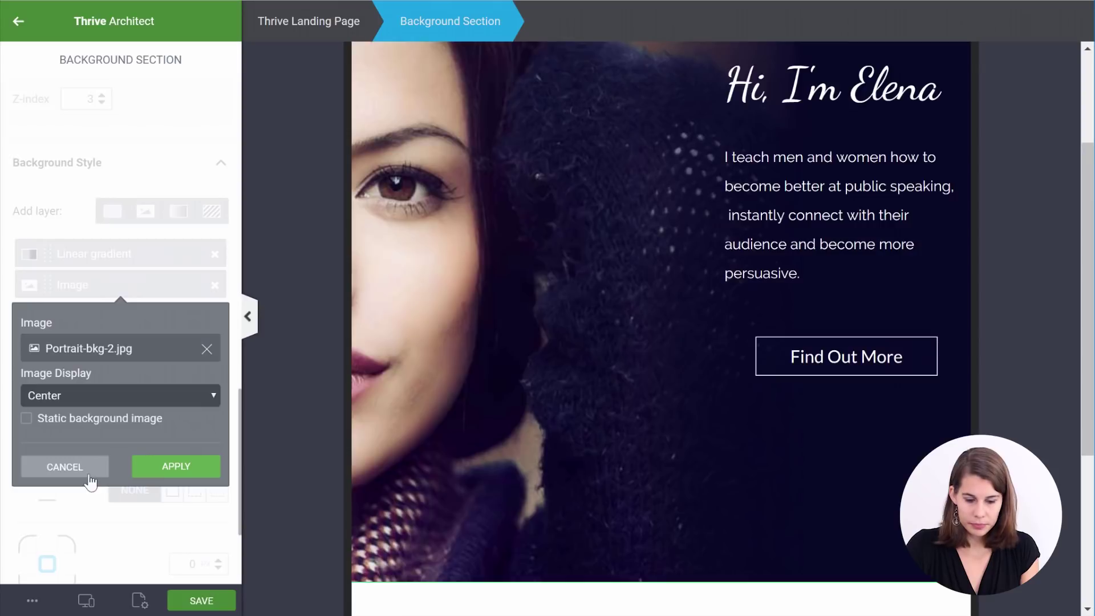
pyautogui.click(172, 468)
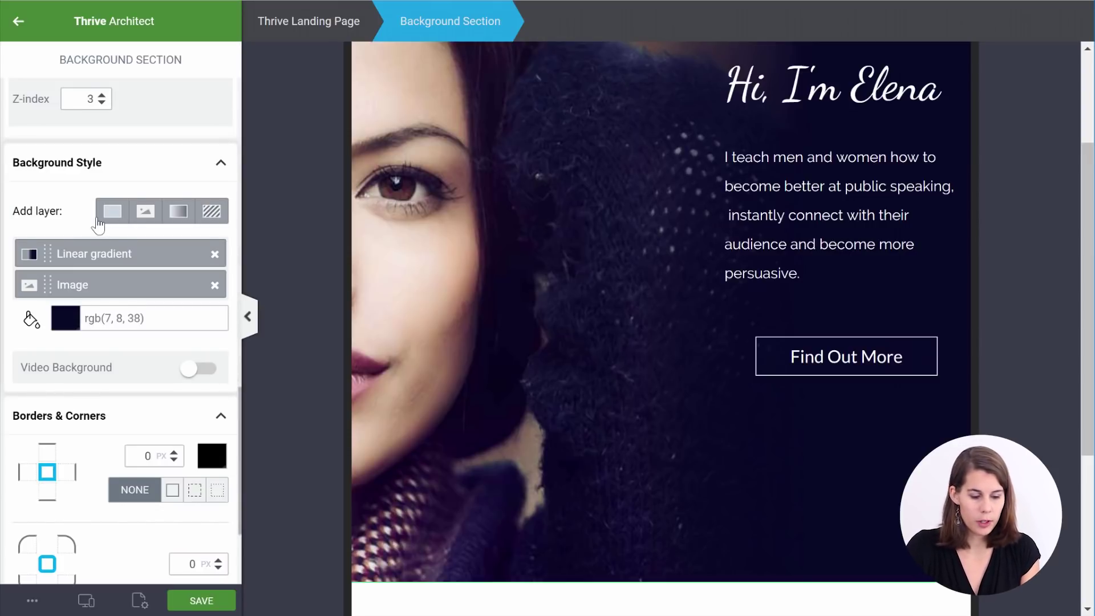
pyautogui.scroll(15, 98, 223)
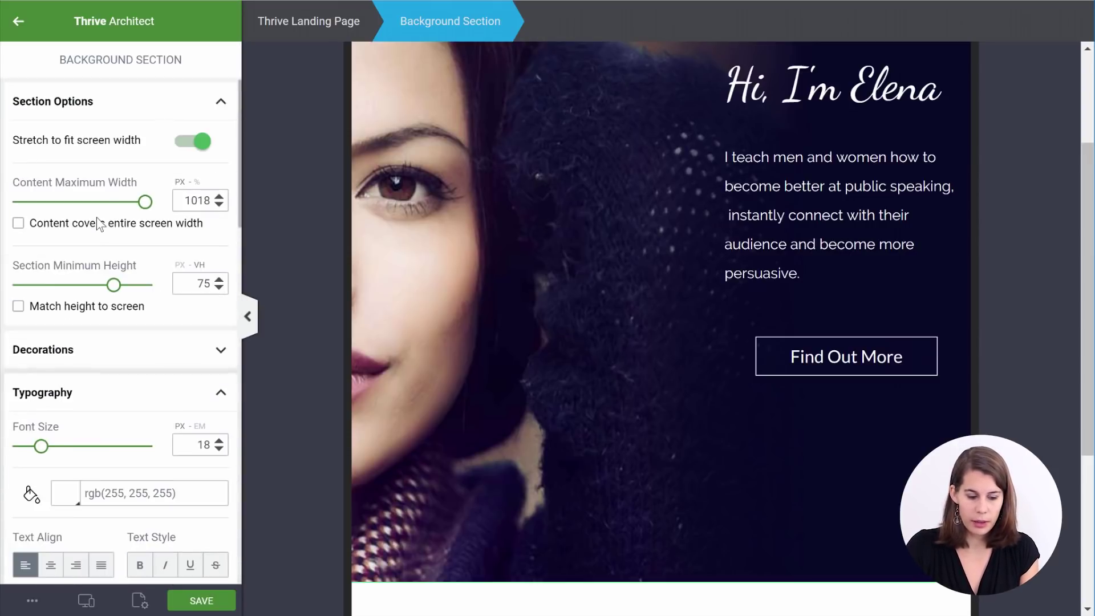
pyautogui.moveTo(114, 285); pyautogui.dragTo(94, 292)
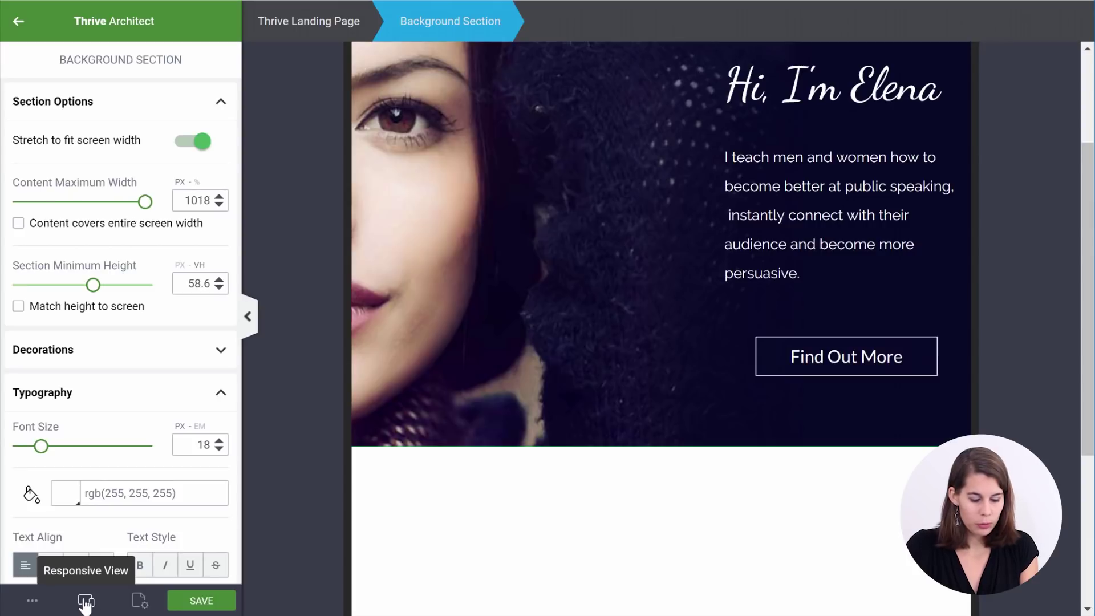
# In mobile view, remove the image and linear gradient layers from the background section, leaving only the solid color
pyautogui.moveTo(85, 603)
pyautogui.click(63, 567)
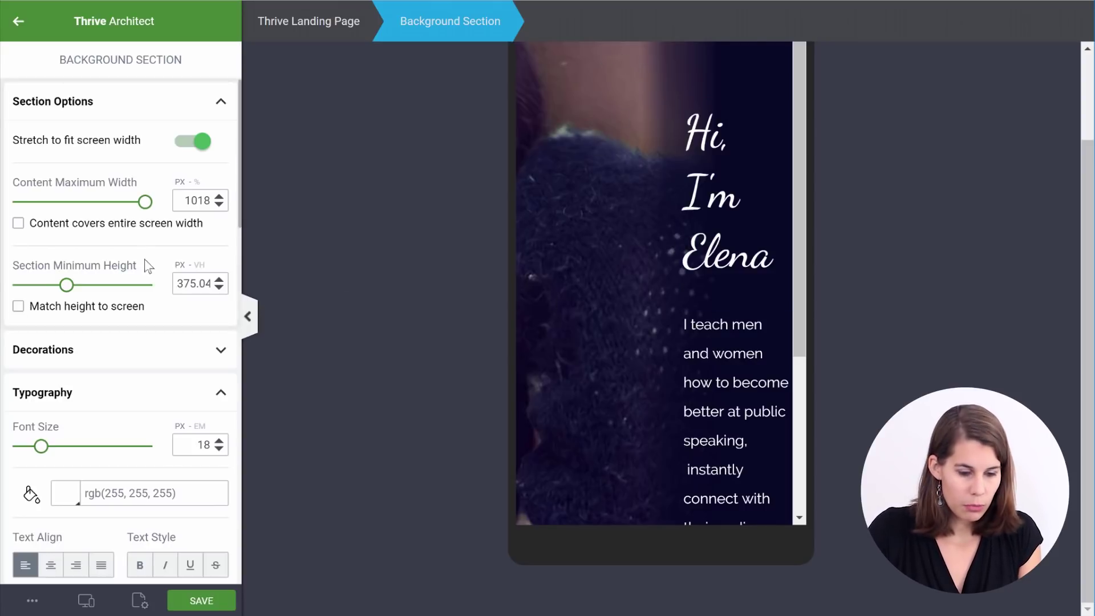
pyautogui.scroll(-5, 143, 274)
pyautogui.scroll(-7, 142, 268)
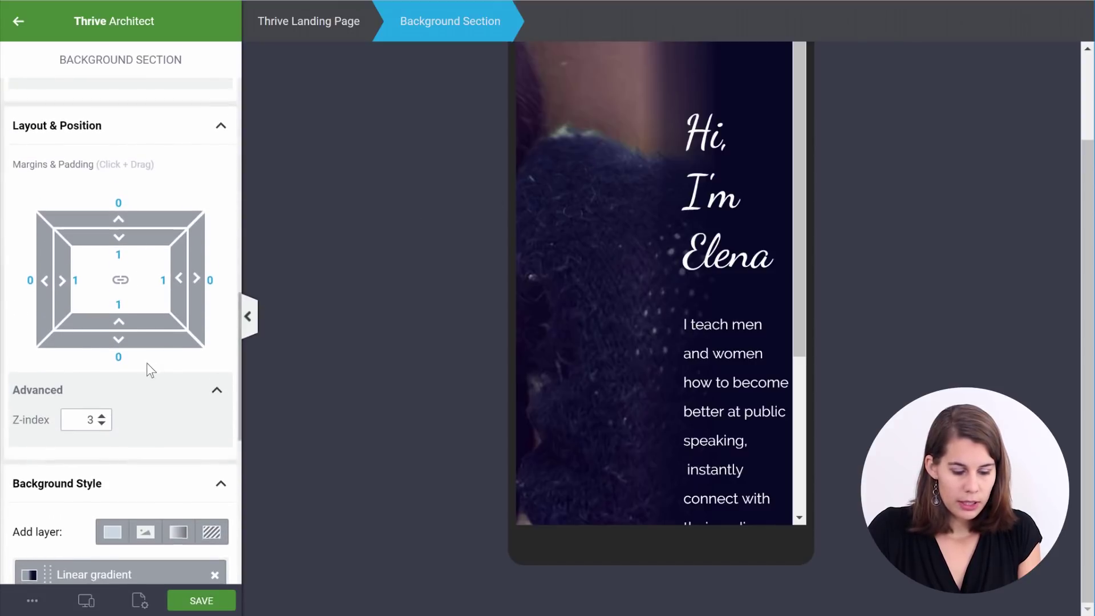
pyautogui.scroll(-5, 146, 366)
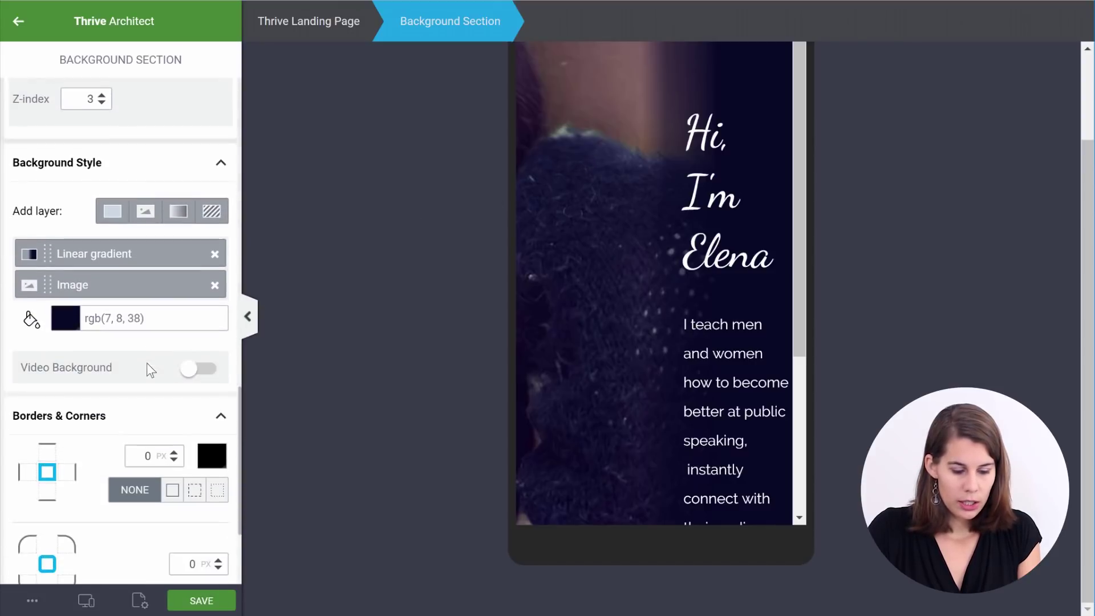
pyautogui.click(216, 286)
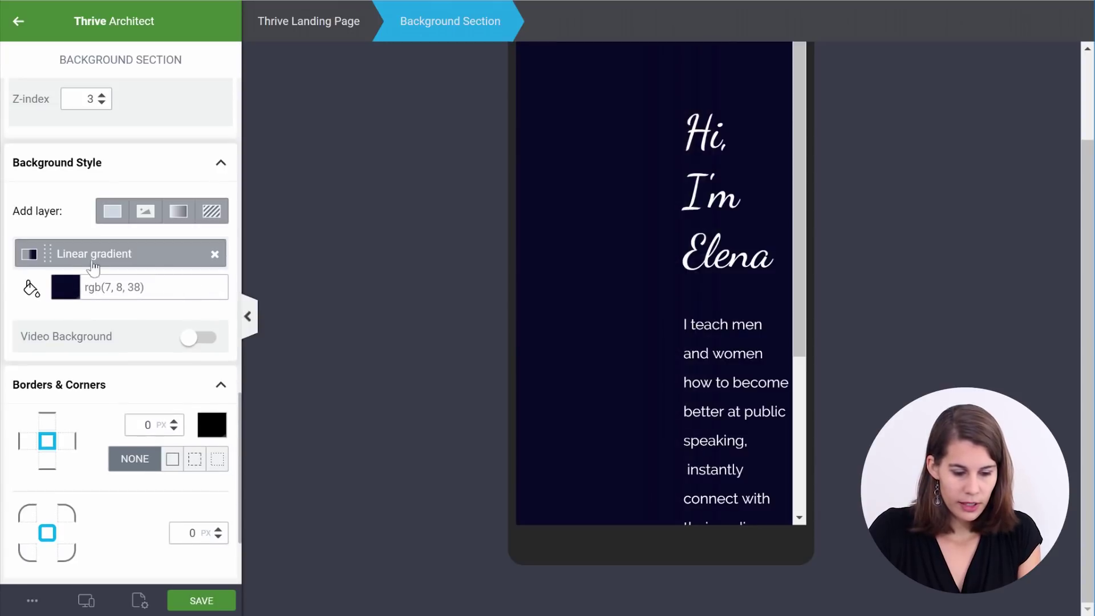
pyautogui.click(216, 257)
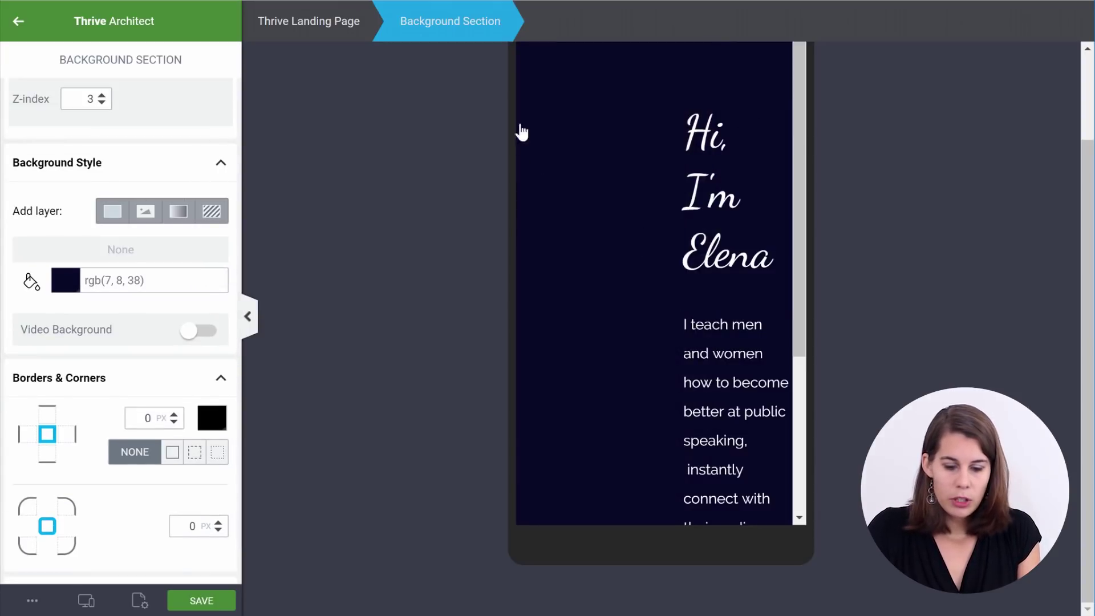
# Align the content box holding the hero text and button to the left in the mobile layout
pyautogui.scroll(2, 659, 195)
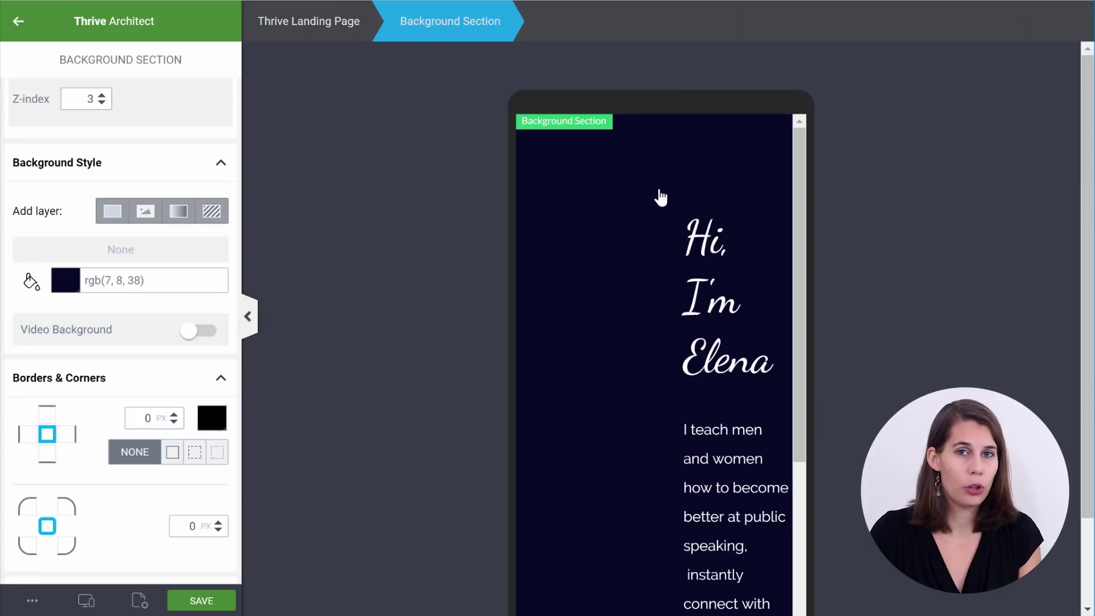
pyautogui.click(685, 429)
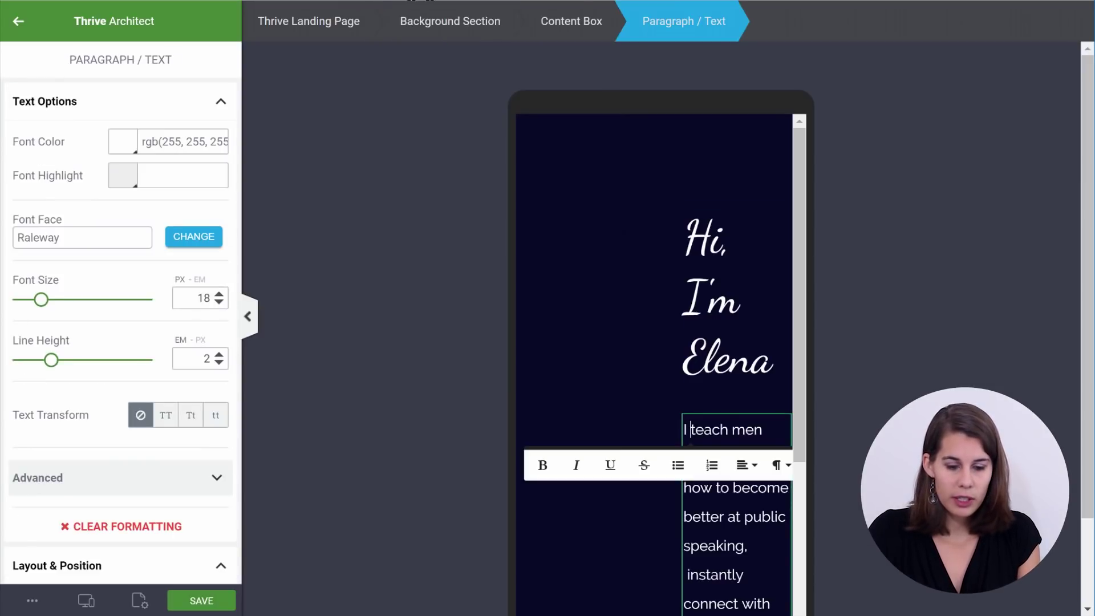
pyautogui.click(579, 21)
pyautogui.scroll(-5, 211, 440)
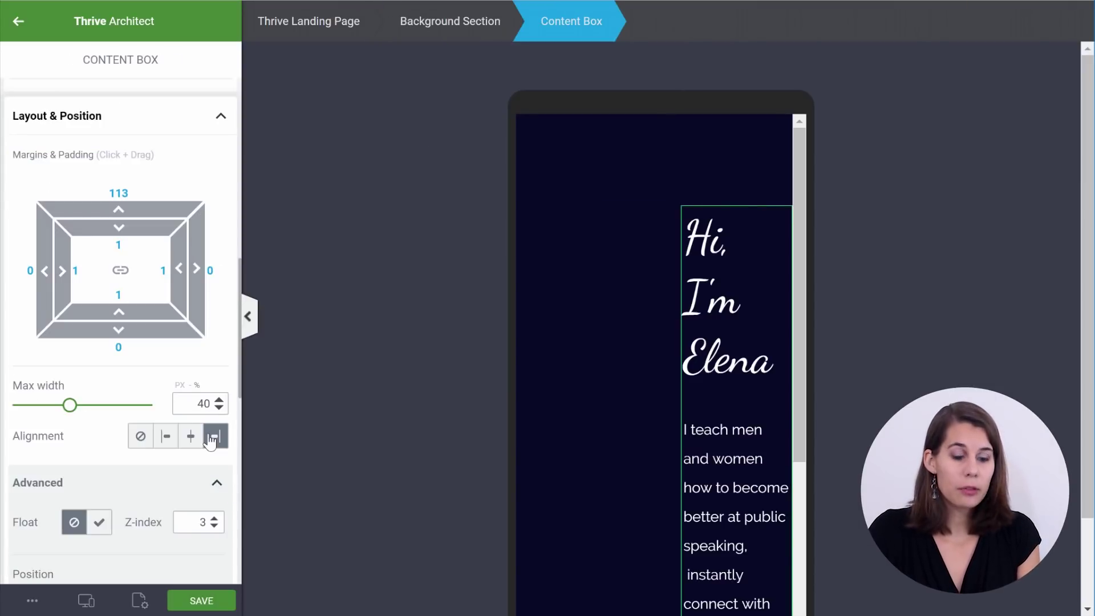
pyautogui.click(211, 439)
pyautogui.click(167, 437)
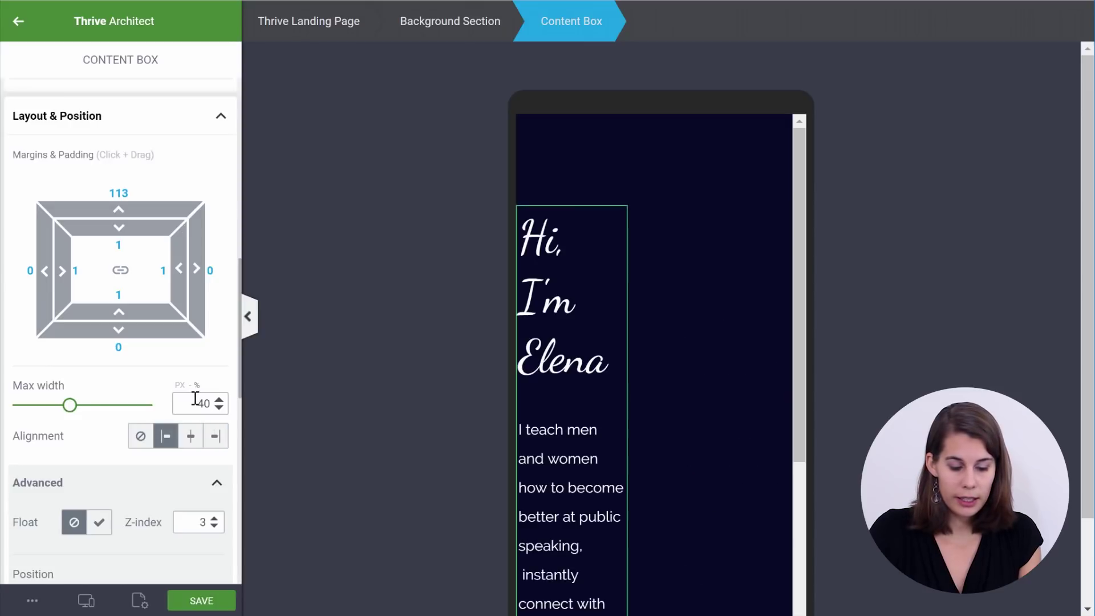
# Set the content box's maximum width to 100% and its top margin to 37
pyautogui.doubleClick(203, 403)
pyautogui.write('10')
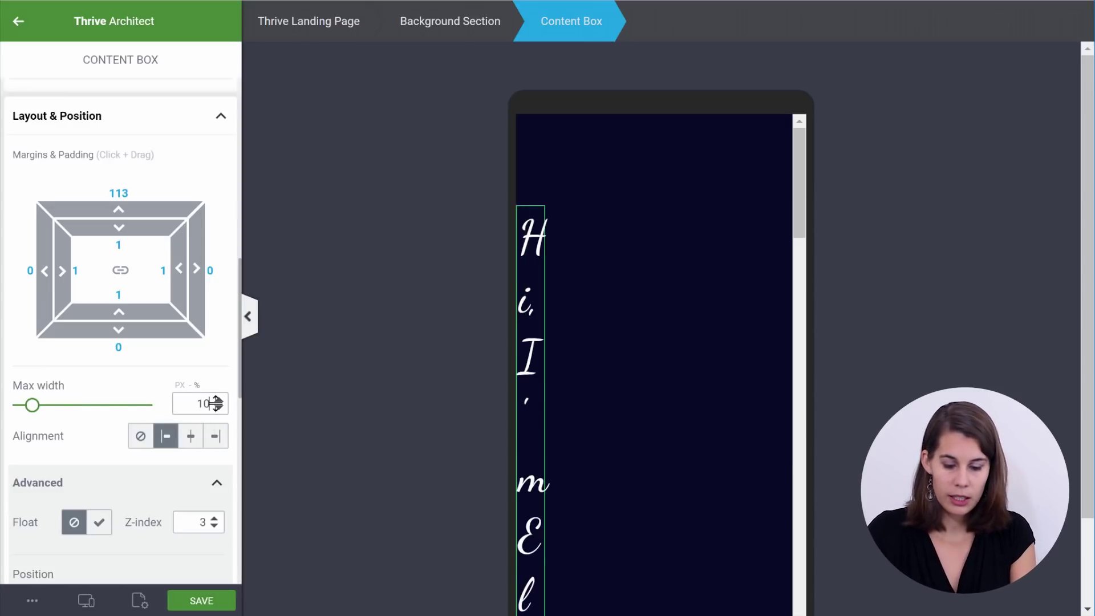
pyautogui.write('0')
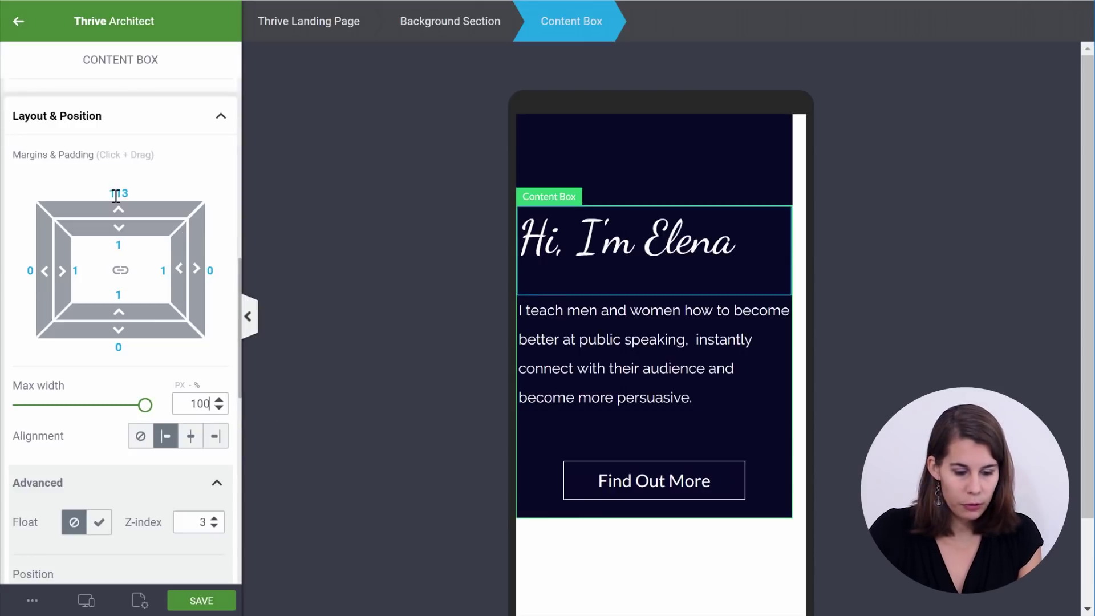
pyautogui.moveTo(118, 214); pyautogui.dragTo(93, 330)
# Center-align the heading and the paragraph text in the mobile layout
pyautogui.click(604, 171)
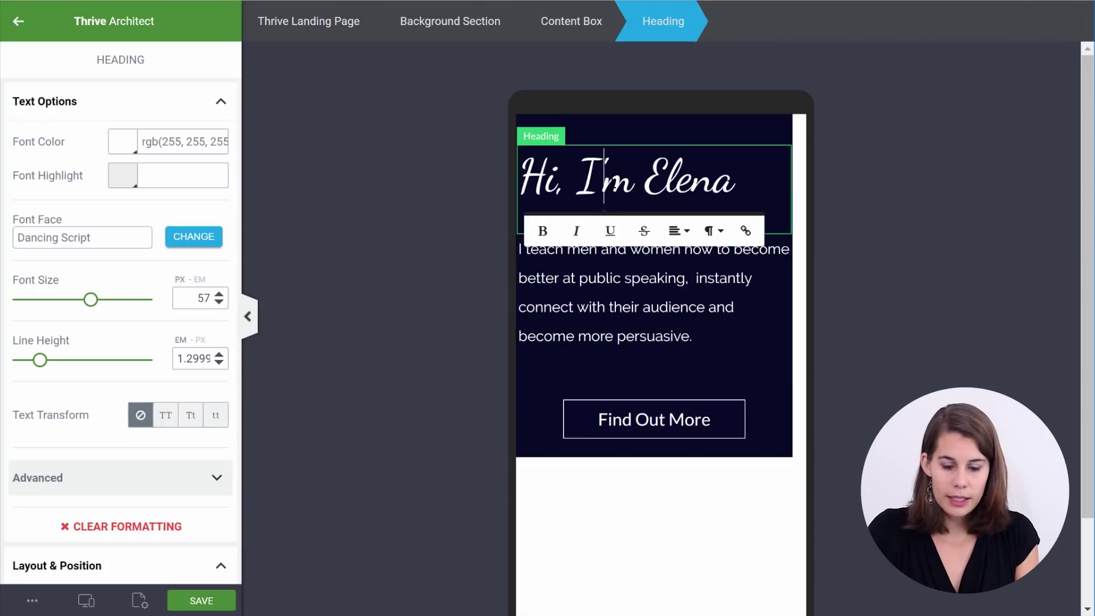
pyautogui.click(682, 231)
pyautogui.click(685, 273)
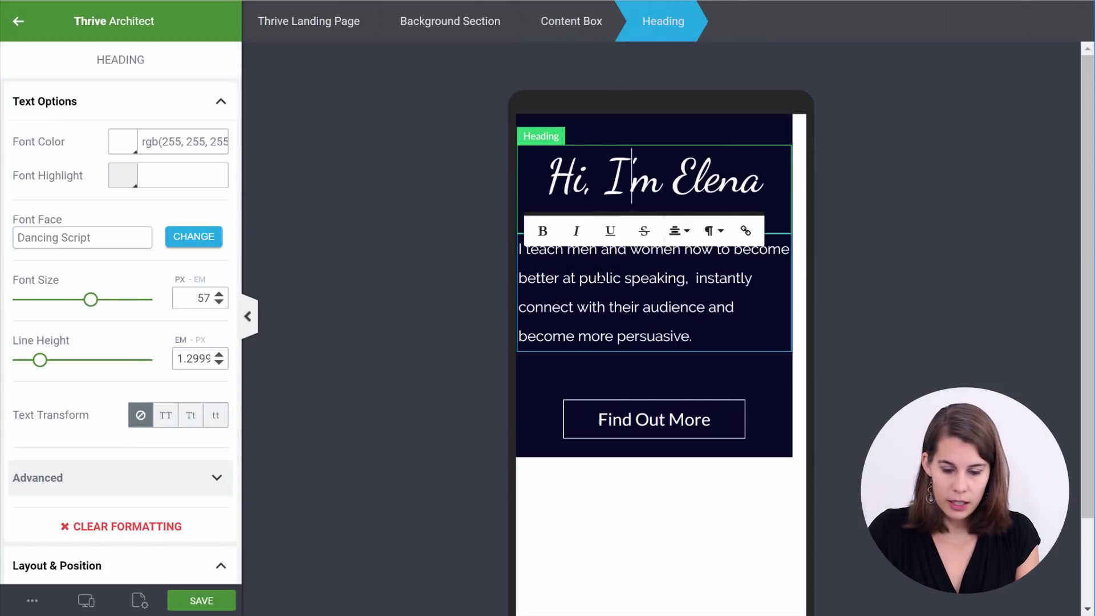
pyautogui.click(619, 277)
pyautogui.click(746, 313)
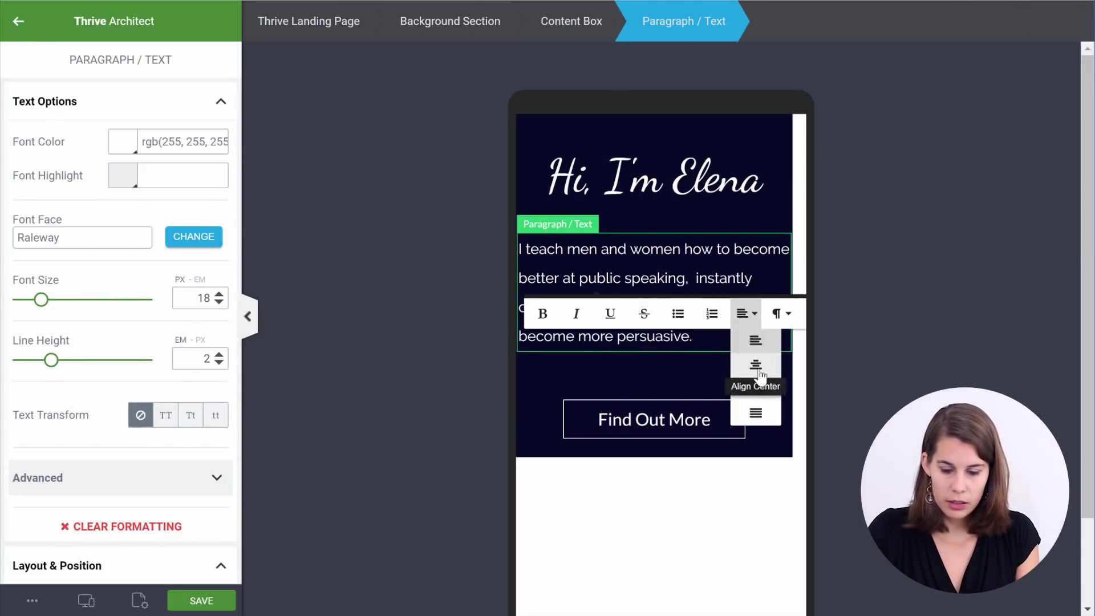
pyautogui.click(754, 365)
pyautogui.press('Escape')
# Set the content box's left and right padding to 10
pyautogui.click(673, 174)
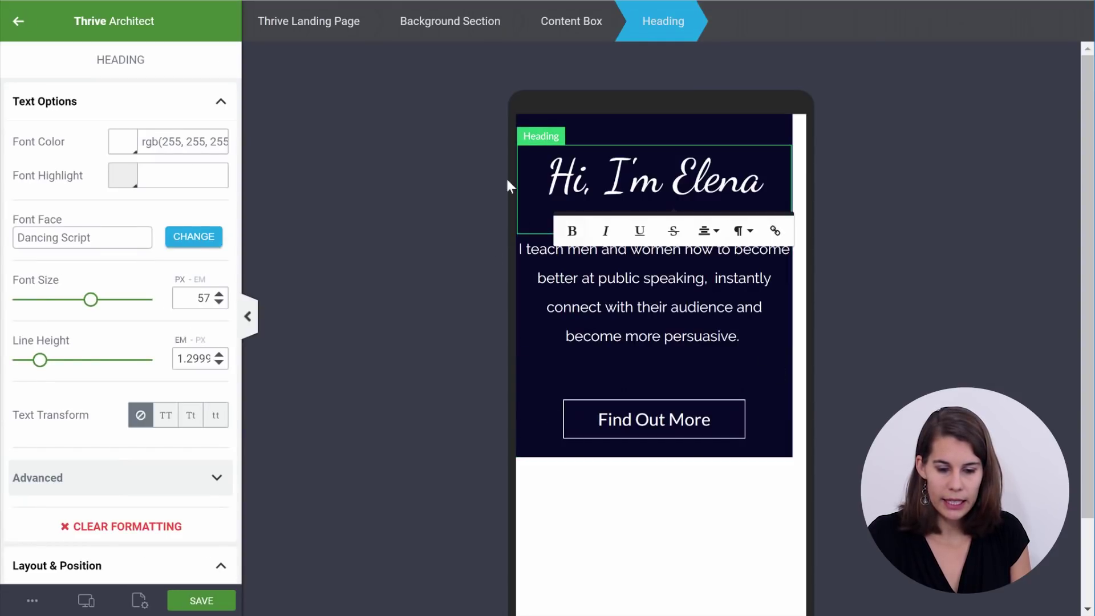
pyautogui.click(563, 38)
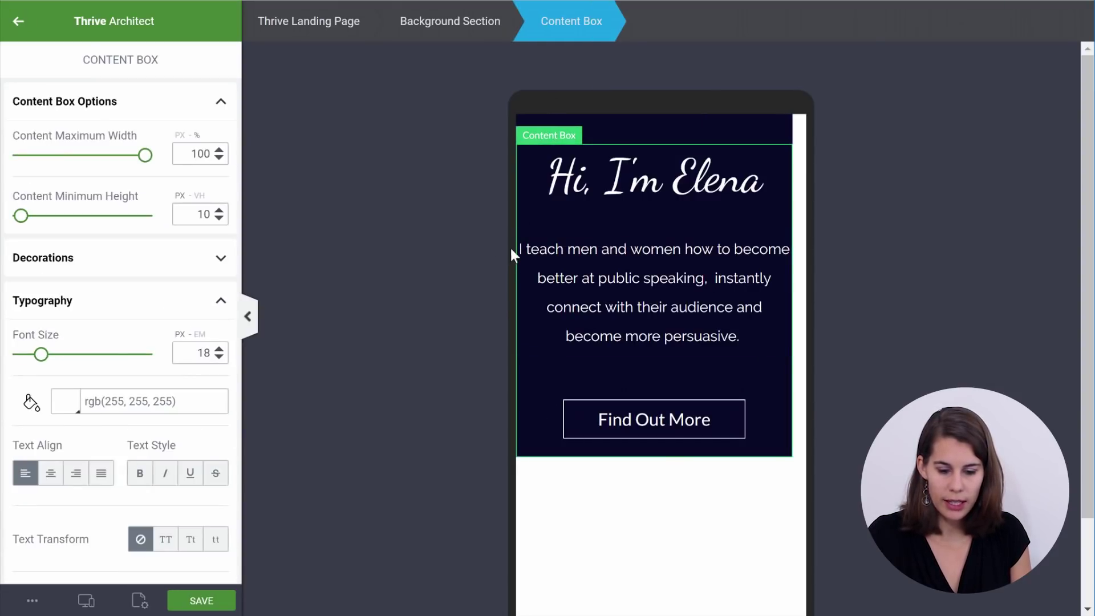
pyautogui.scroll(-10, 121, 384)
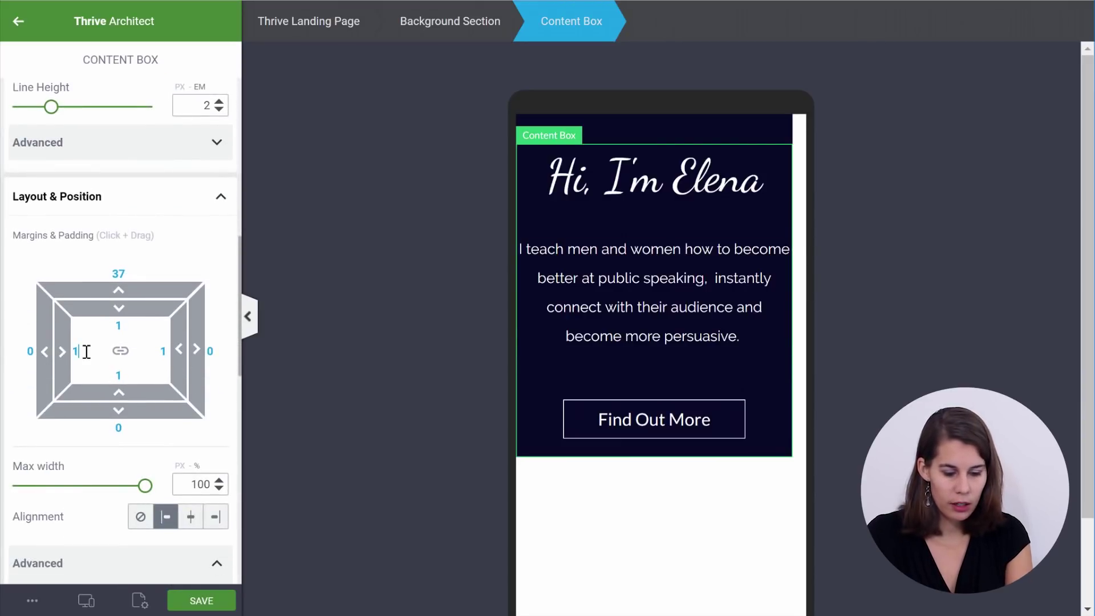
pyautogui.click(86, 351)
pyautogui.write('0')
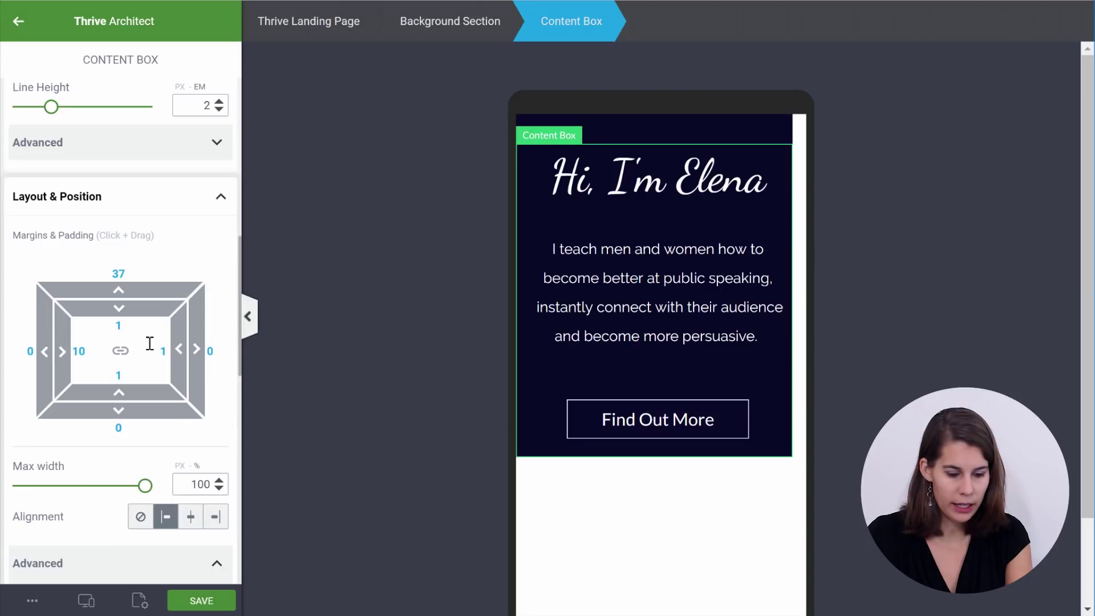
pyautogui.write('0')
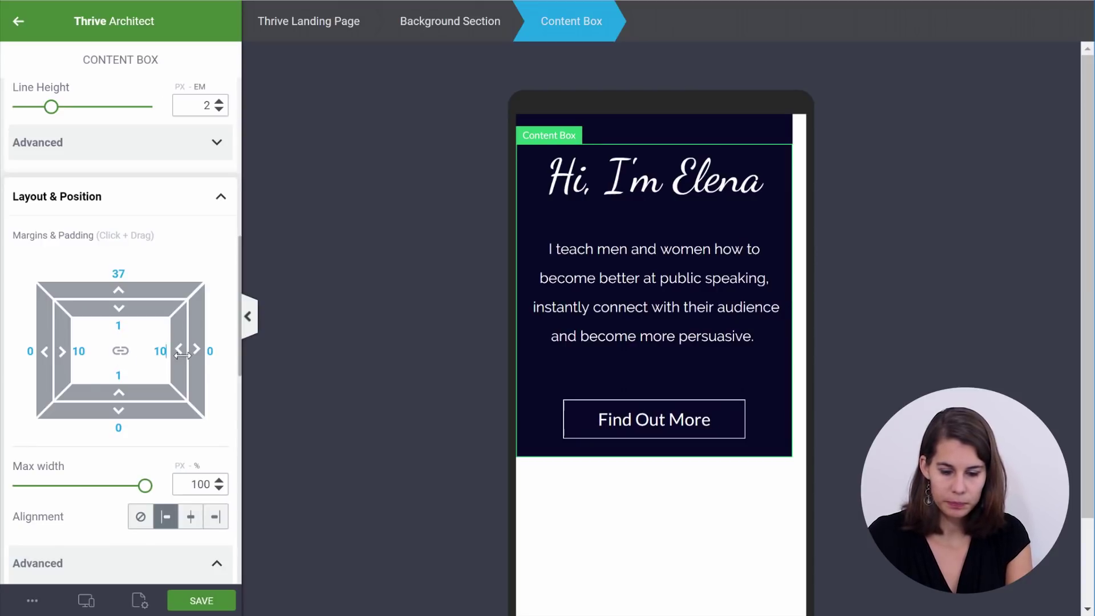
pyautogui.press('Escape')
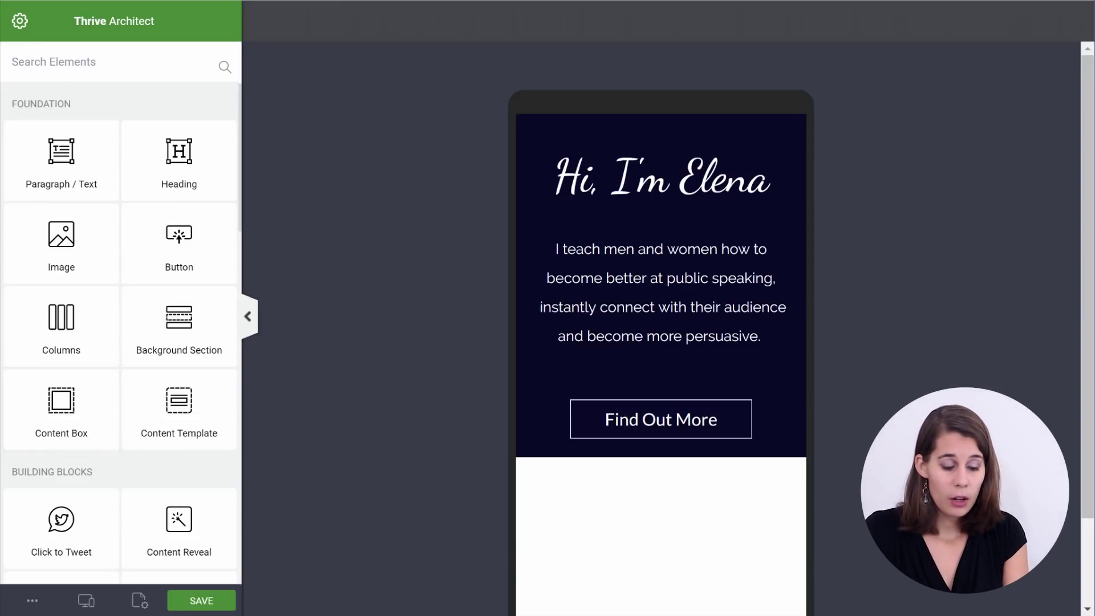
# In desktop view, insert Portrait-bkg-small-square.jpg between the heading and the paragraph and set its size to 132 px
pyautogui.click(86, 600)
pyautogui.click(105, 507)
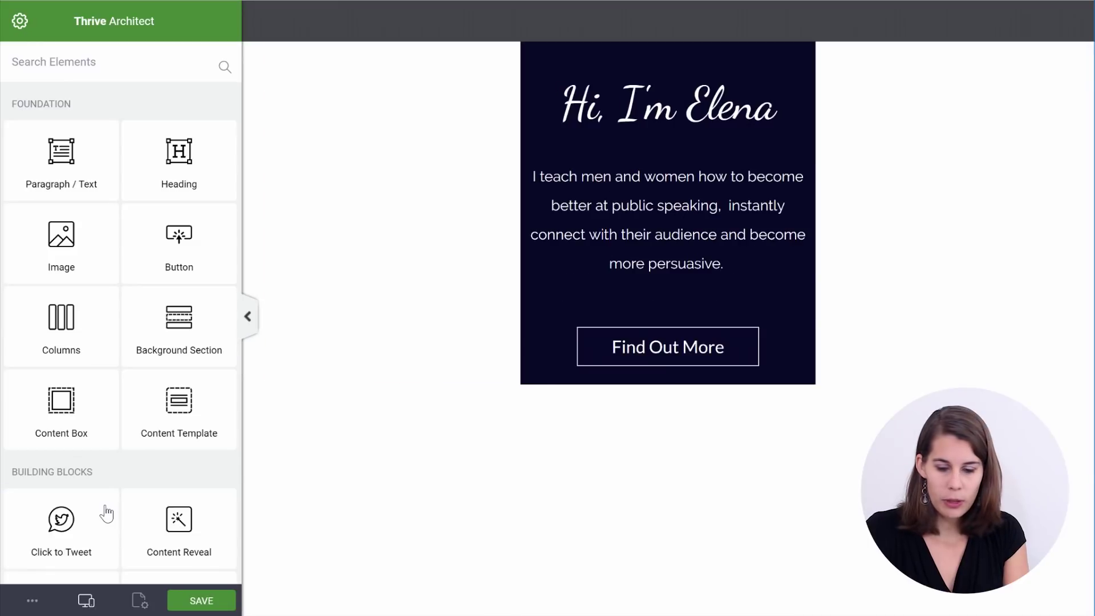
pyautogui.moveTo(54, 232); pyautogui.dragTo(883, 196)
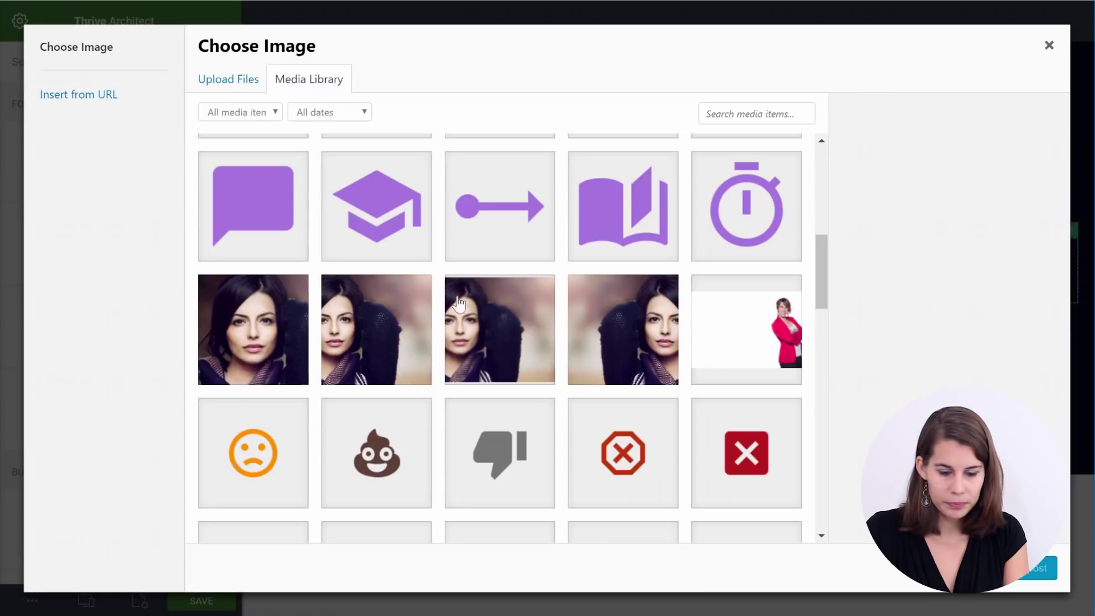
pyautogui.click(282, 330)
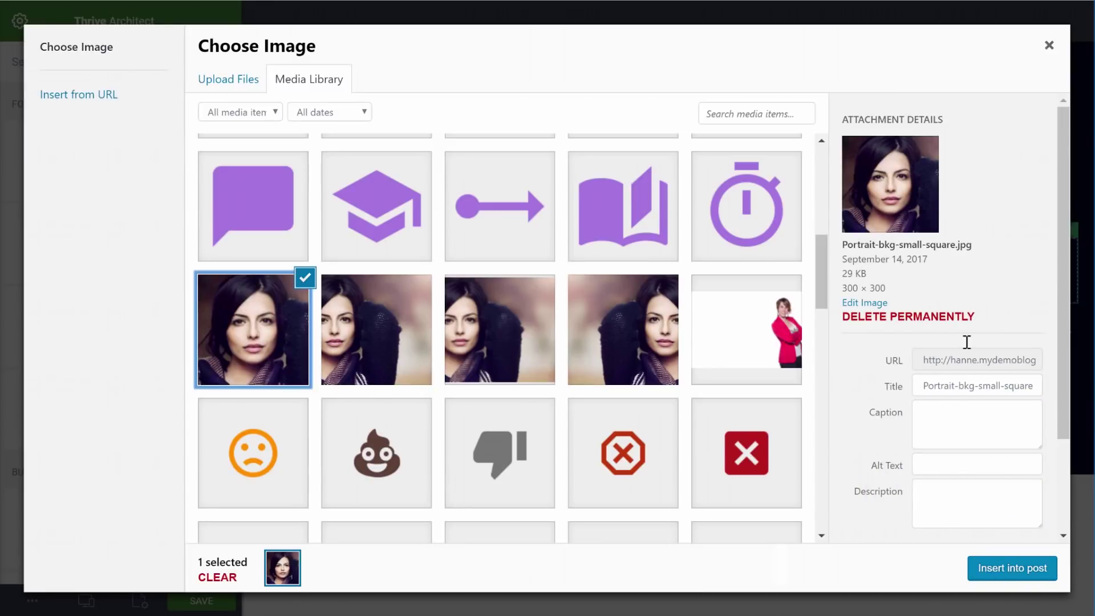
pyautogui.click(1023, 572)
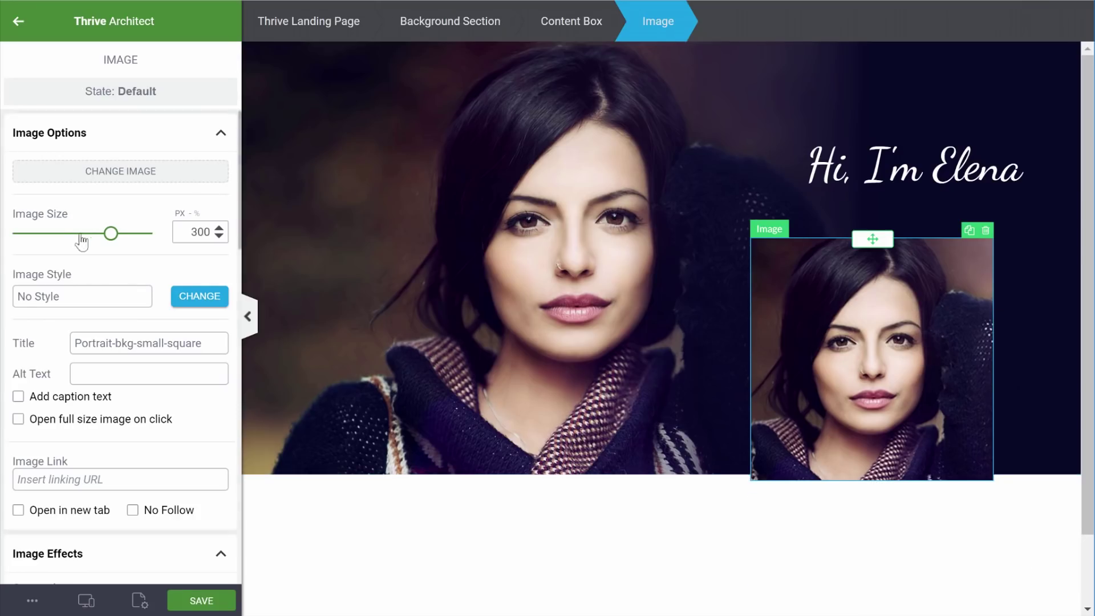
pyautogui.moveTo(111, 233); pyautogui.dragTo(54, 239)
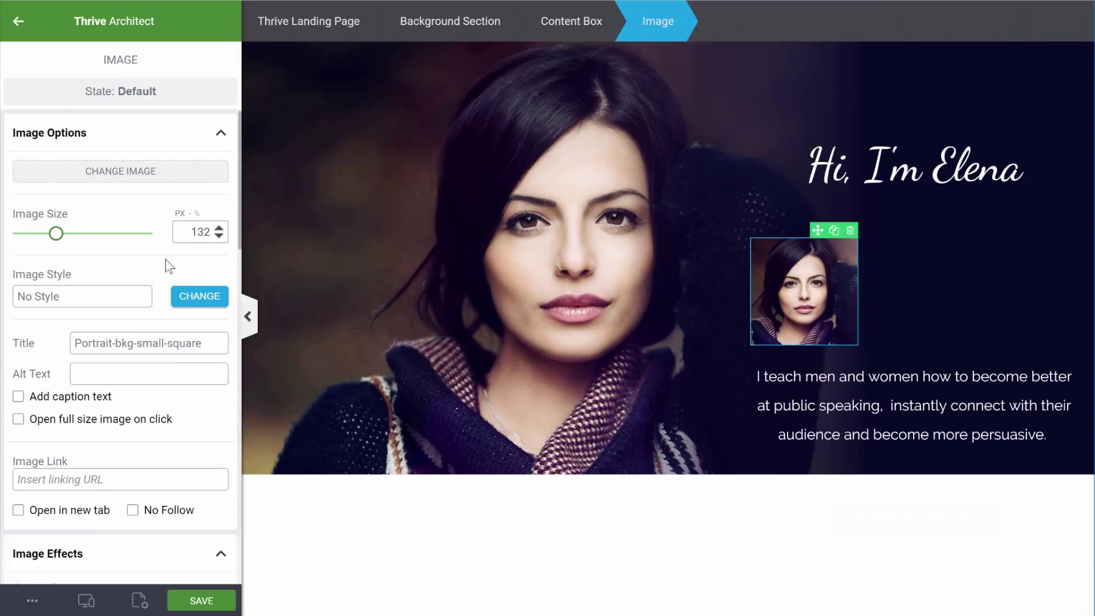
# Give the small portrait image a solid 3 px border in white (#ffffff)
pyautogui.scroll(-6, 166, 258)
pyautogui.scroll(-10, 166, 259)
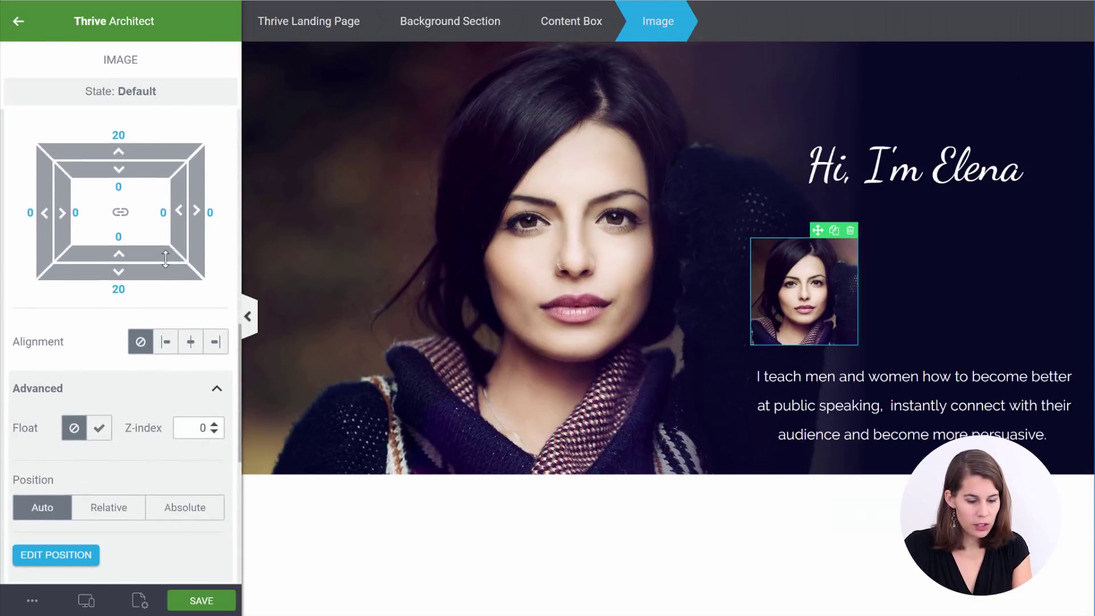
pyautogui.click(212, 337)
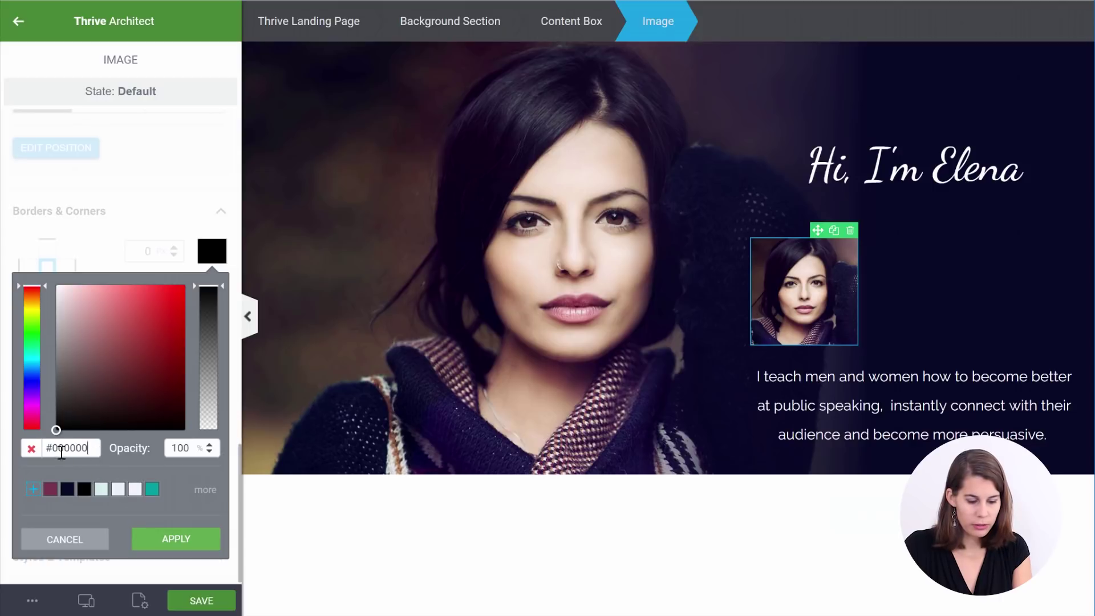
pyautogui.doubleClick(61, 447)
pyautogui.press('BackSpace')
pyautogui.write('ffffff')
pyautogui.click(176, 538)
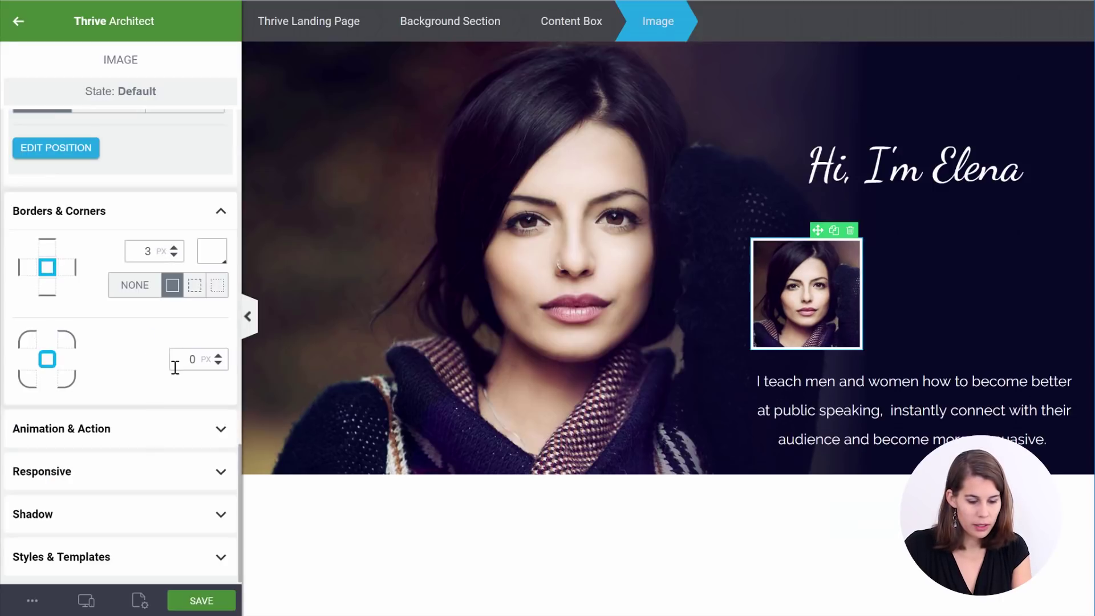
# Round the portrait image's corners to 100 px and center-align it within the content box
pyautogui.moveTo(175, 368); pyautogui.dragTo(233, 370)
pyautogui.write('10')
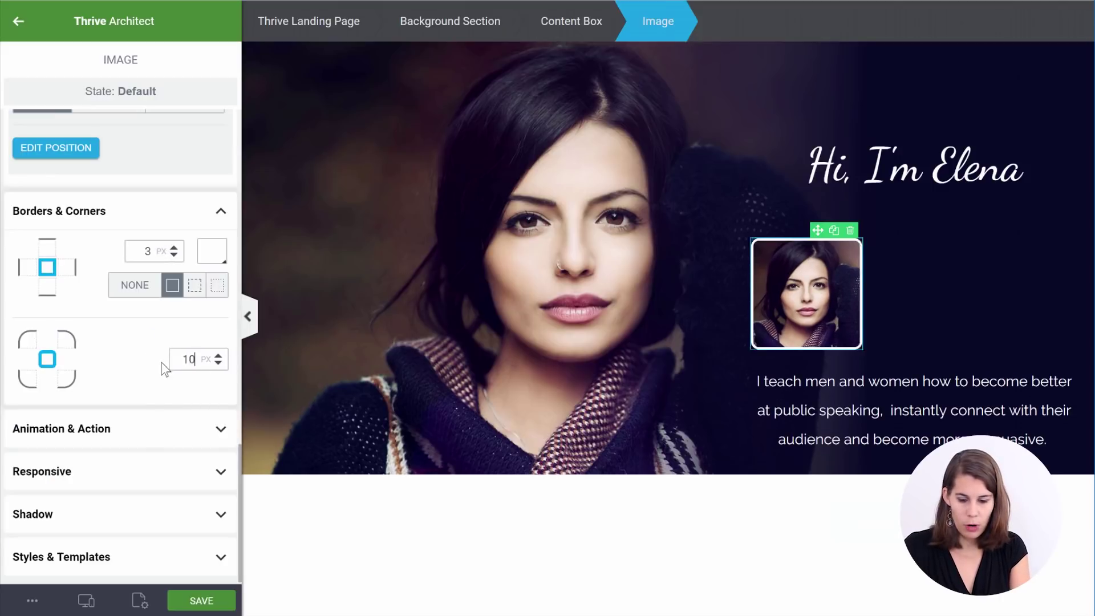
pyautogui.write('0')
pyautogui.scroll(5, 164, 266)
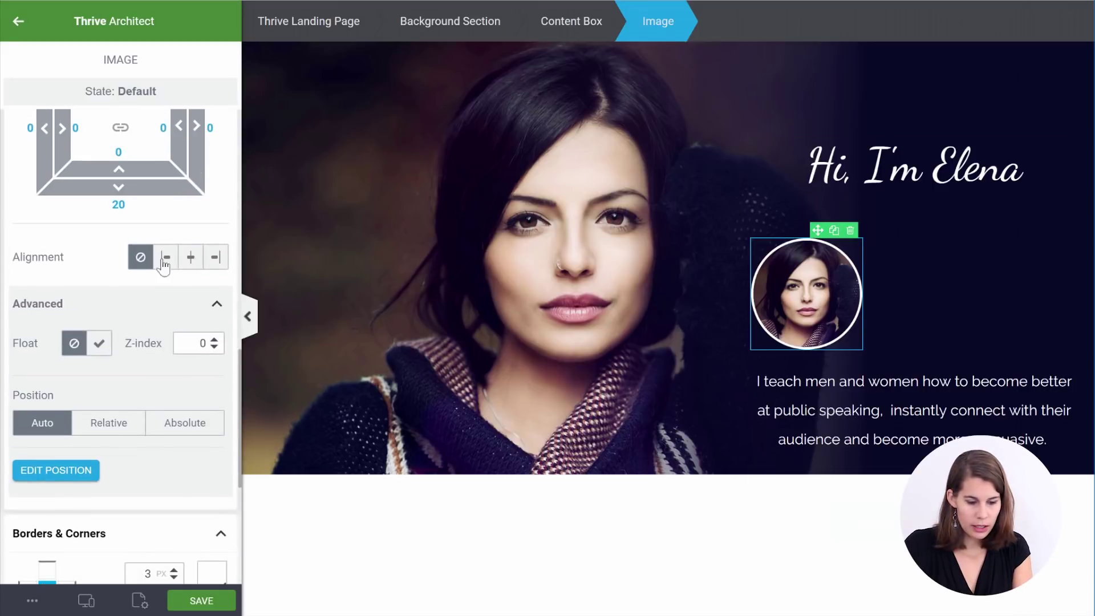
pyautogui.click(191, 257)
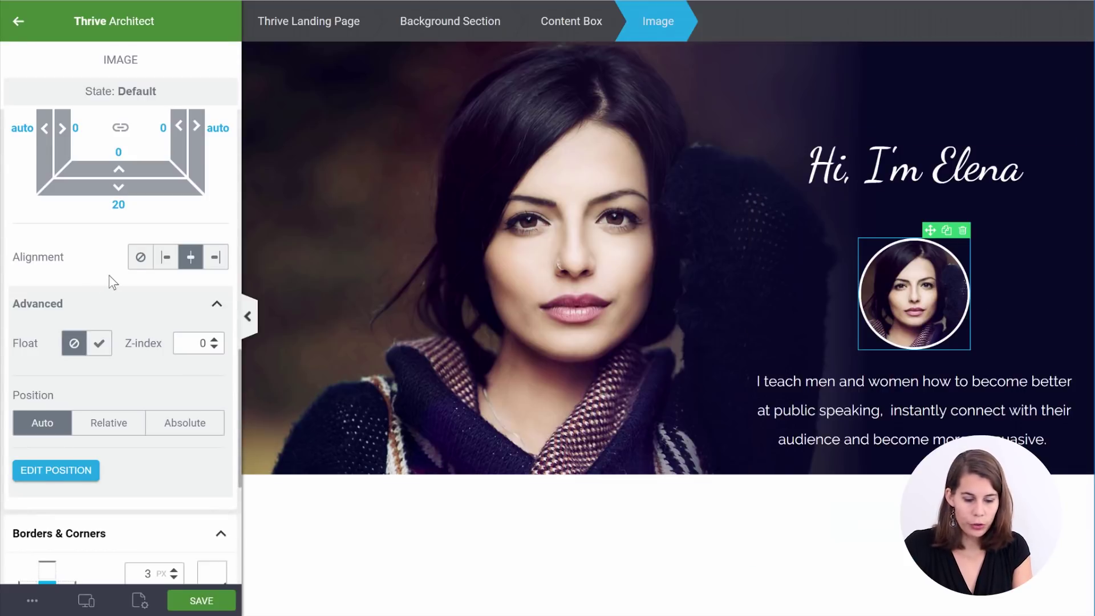
# Hide the small portrait image on desktop and tablet, leaving it enabled only on mobile
pyautogui.scroll(-5, 111, 282)
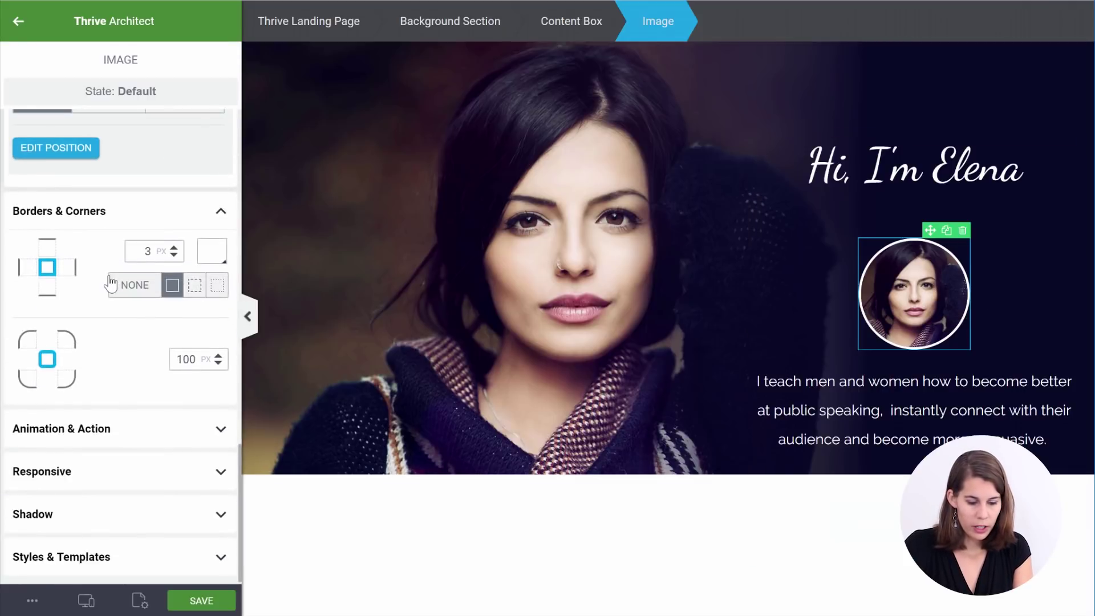
pyautogui.click(130, 472)
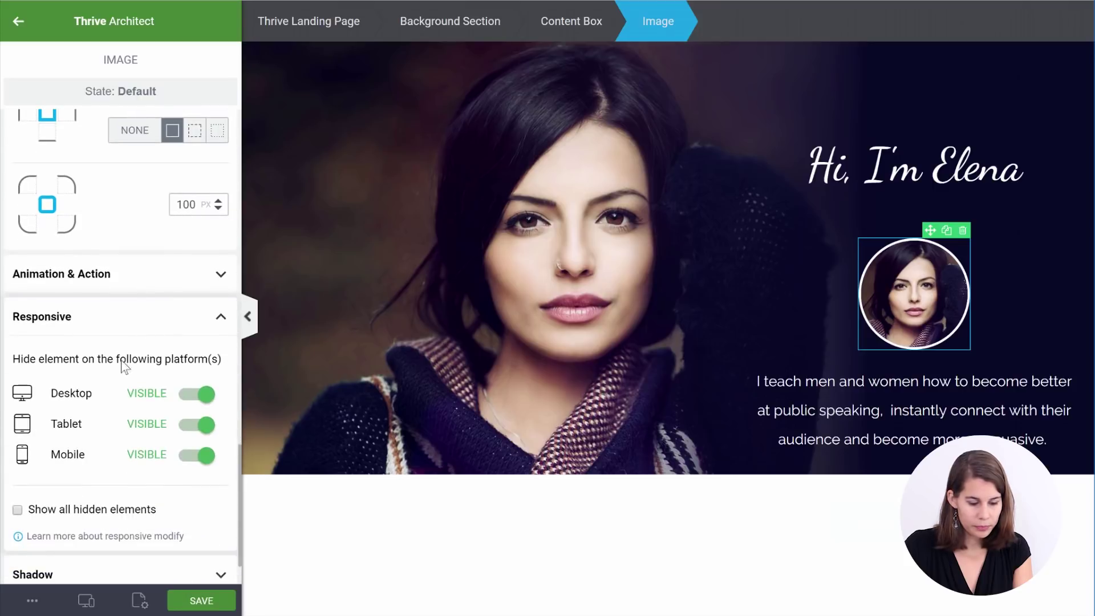
pyautogui.click(186, 398)
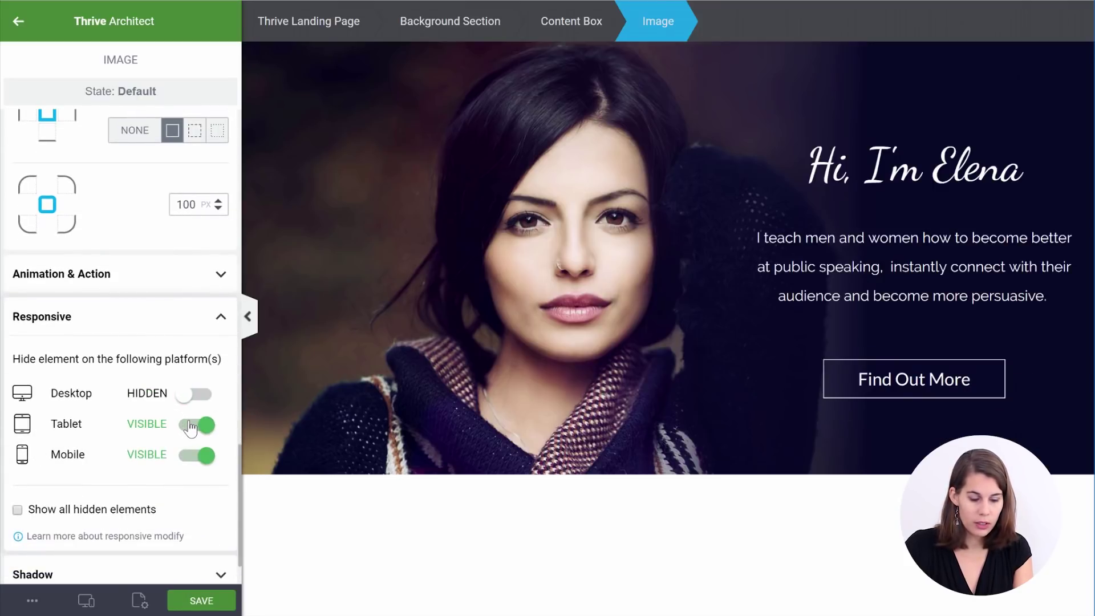
pyautogui.click(190, 427)
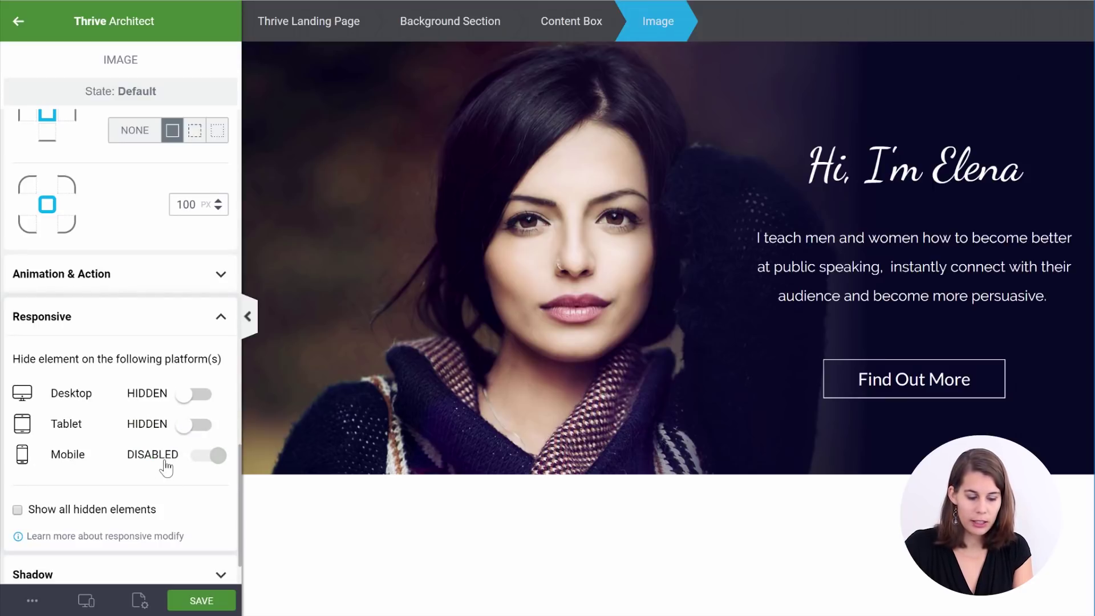
# In the mobile layout, set the portrait image's top margin to -22 and its bottom margin to 4
pyautogui.click(86, 600)
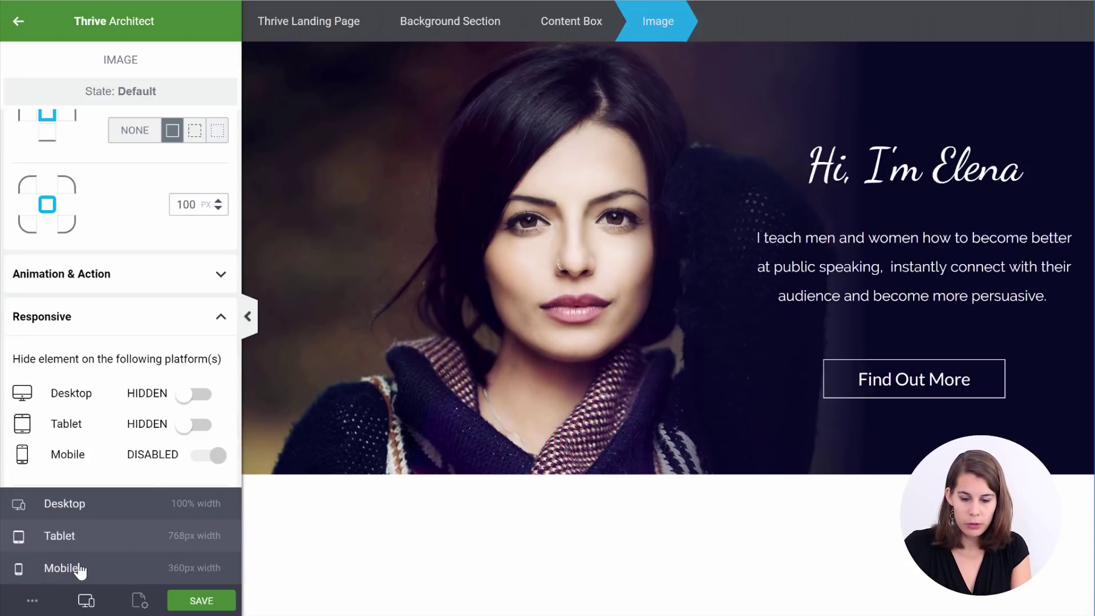
pyautogui.click(63, 568)
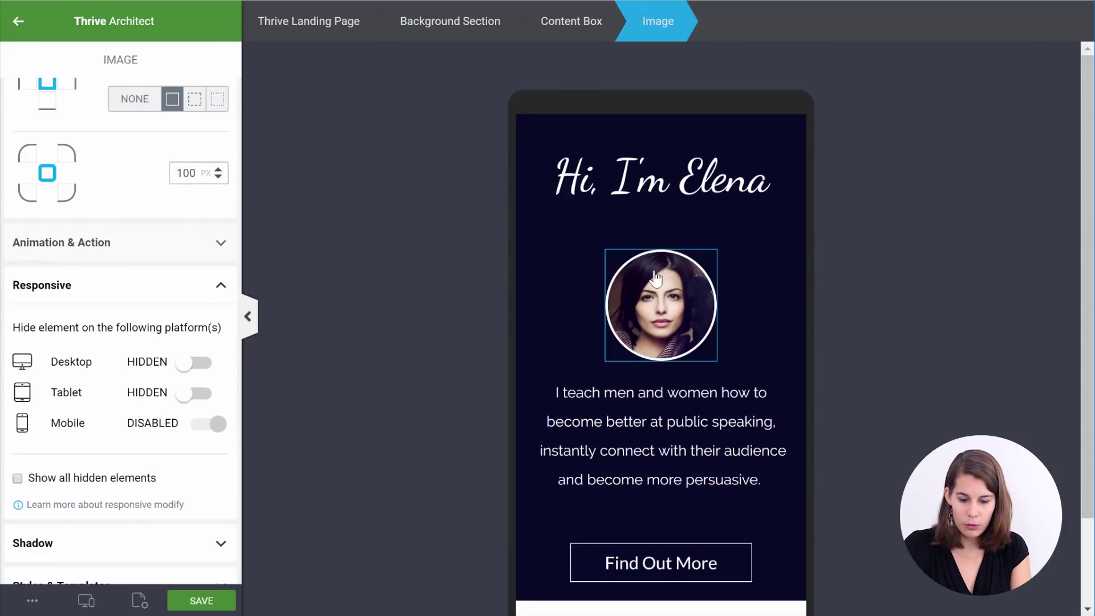
pyautogui.click(613, 282)
pyautogui.scroll(-3, 94, 245)
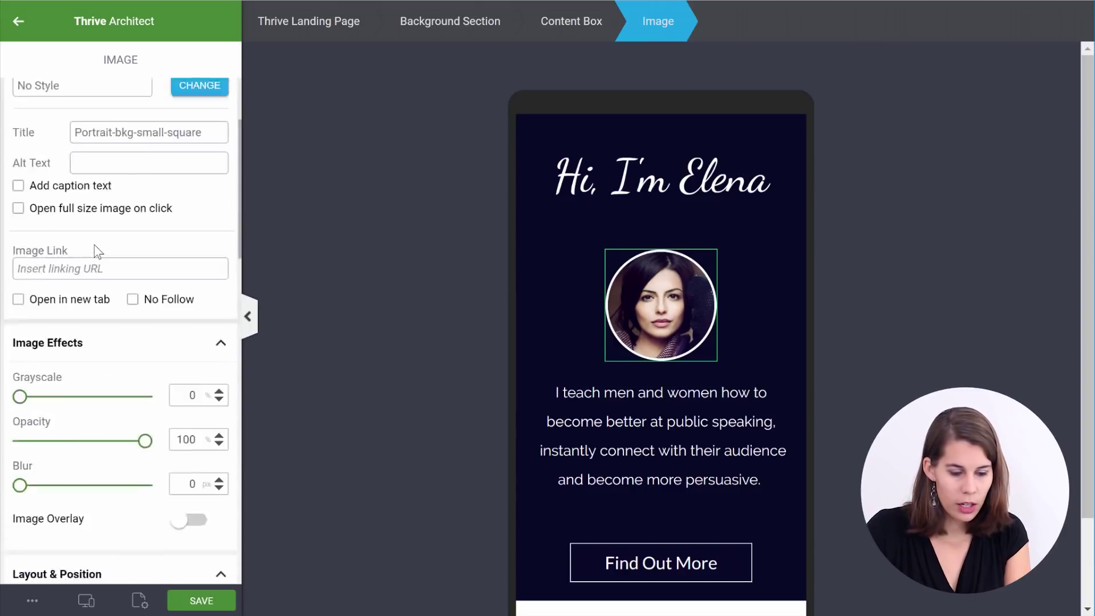
pyautogui.scroll(-5, 94, 246)
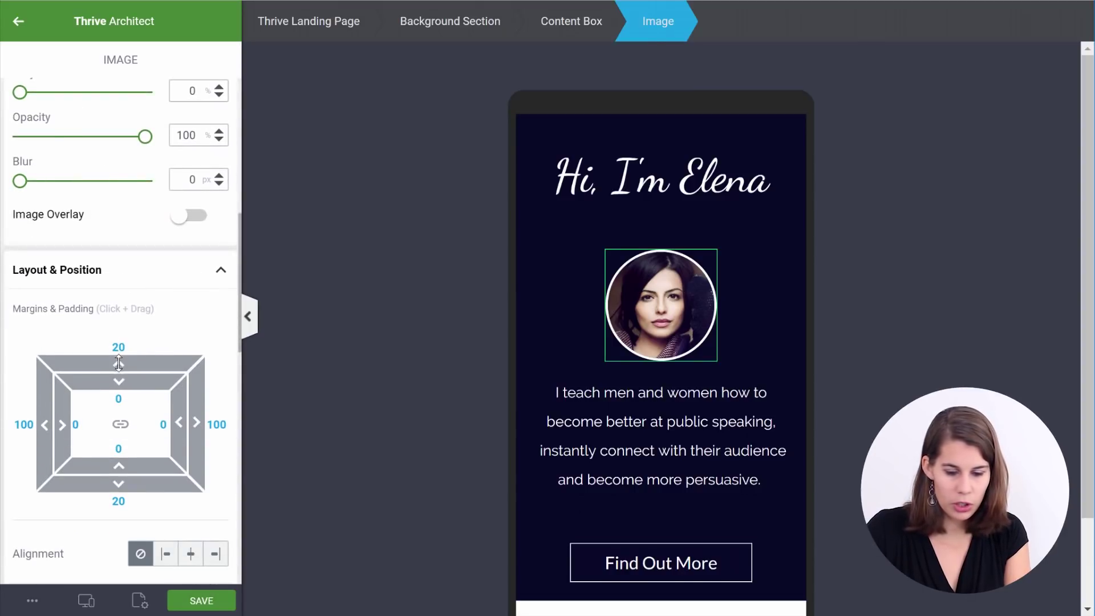
pyautogui.moveTo(118, 363); pyautogui.dragTo(117, 439)
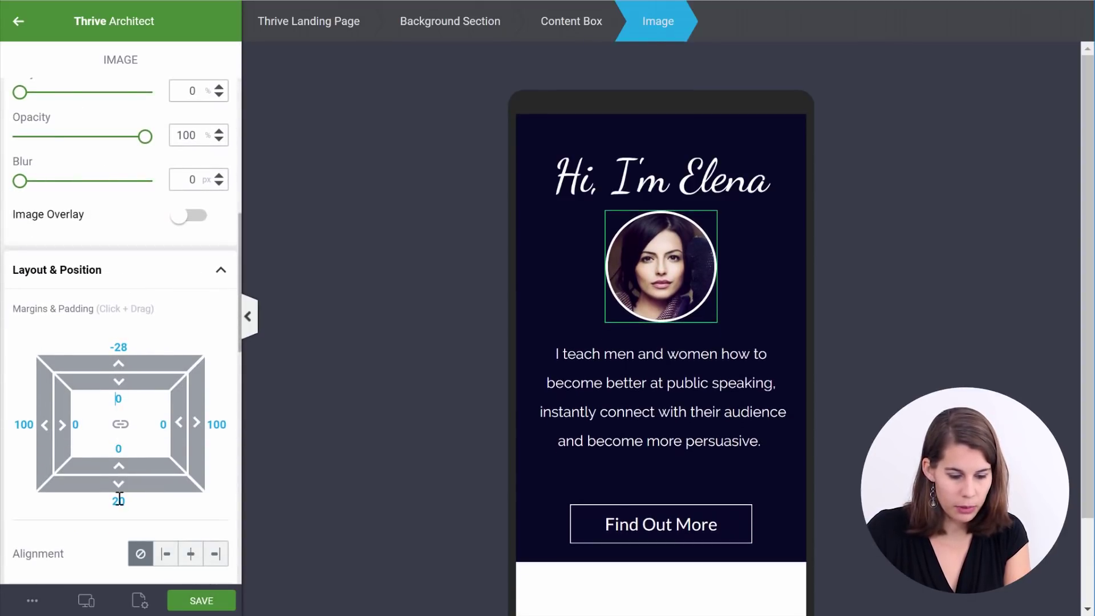
pyautogui.moveTo(121, 483); pyautogui.dragTo(125, 461)
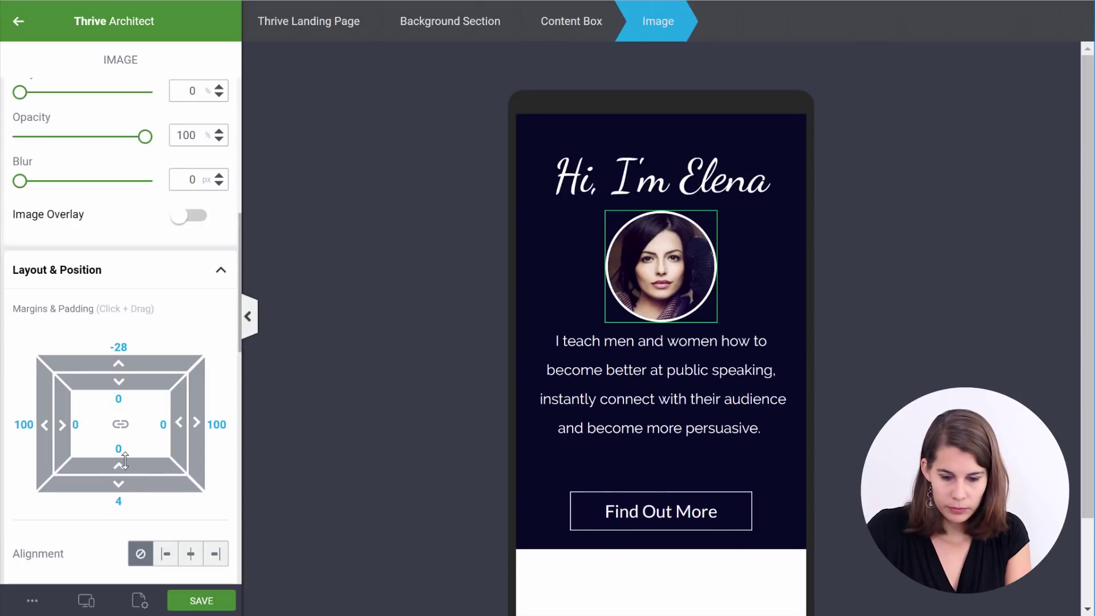
pyautogui.moveTo(119, 359); pyautogui.dragTo(118, 349)
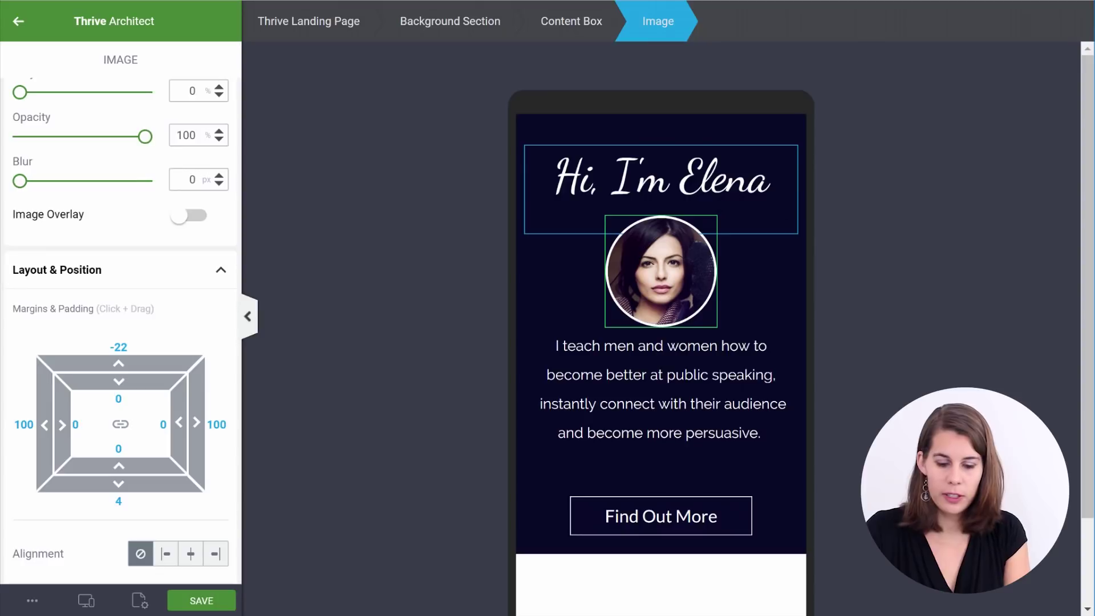
# Reduce the top margin of the Find Out More button in the mobile layout
pyautogui.click(646, 510)
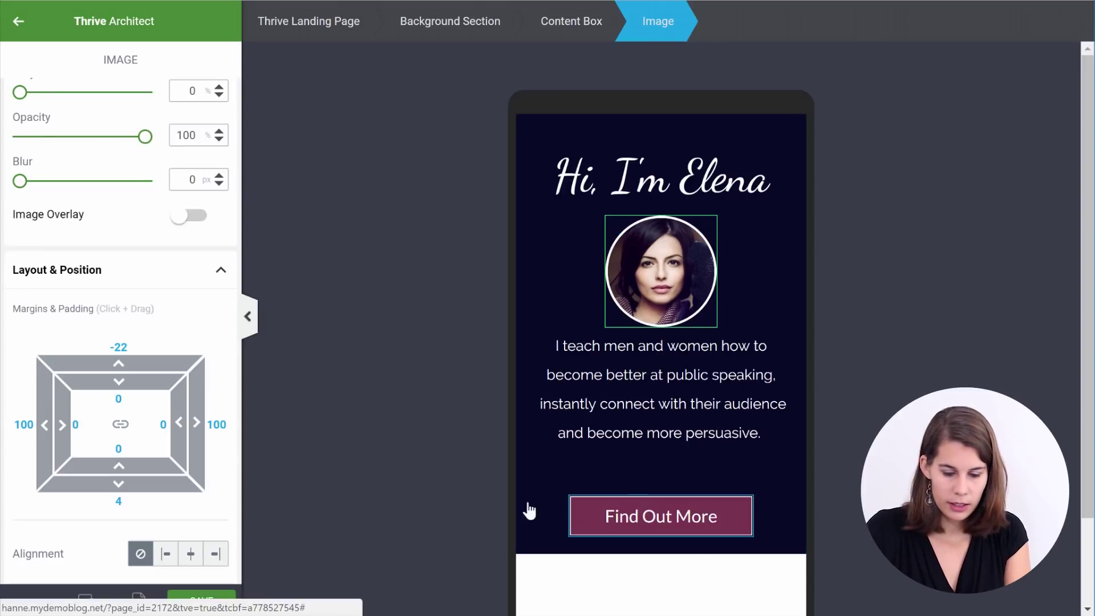
pyautogui.scroll(-10, 131, 430)
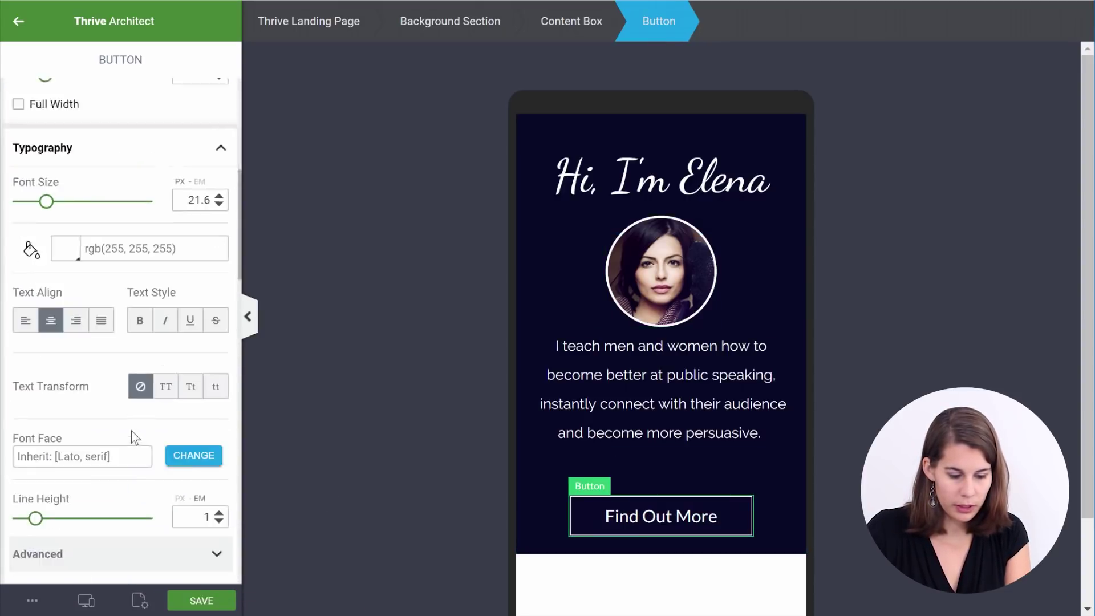
pyautogui.scroll(-5, 132, 410)
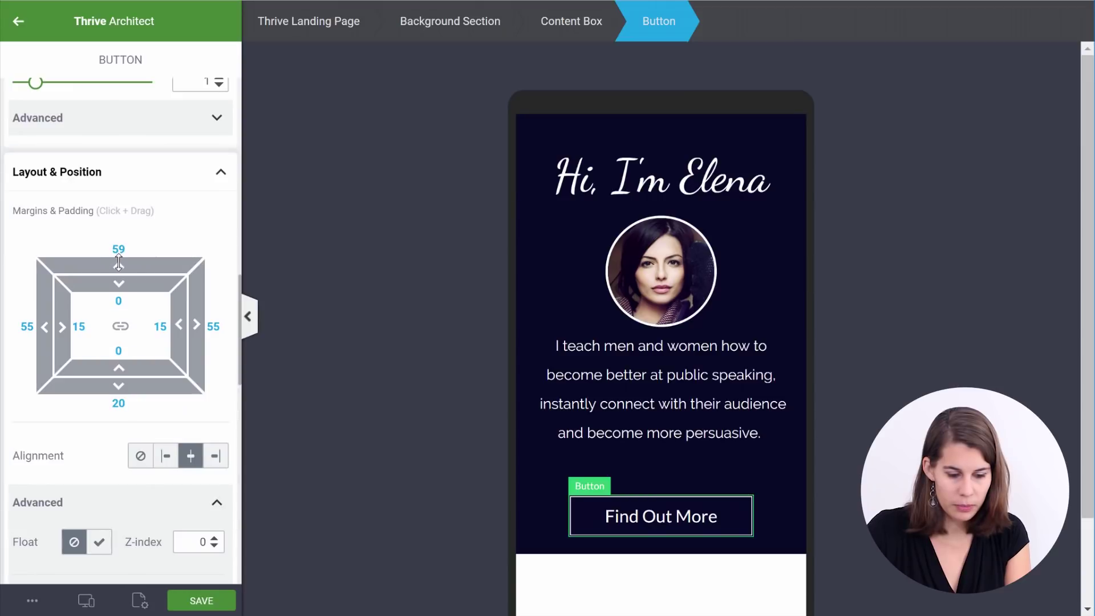
pyautogui.moveTo(119, 262); pyautogui.dragTo(115, 302)
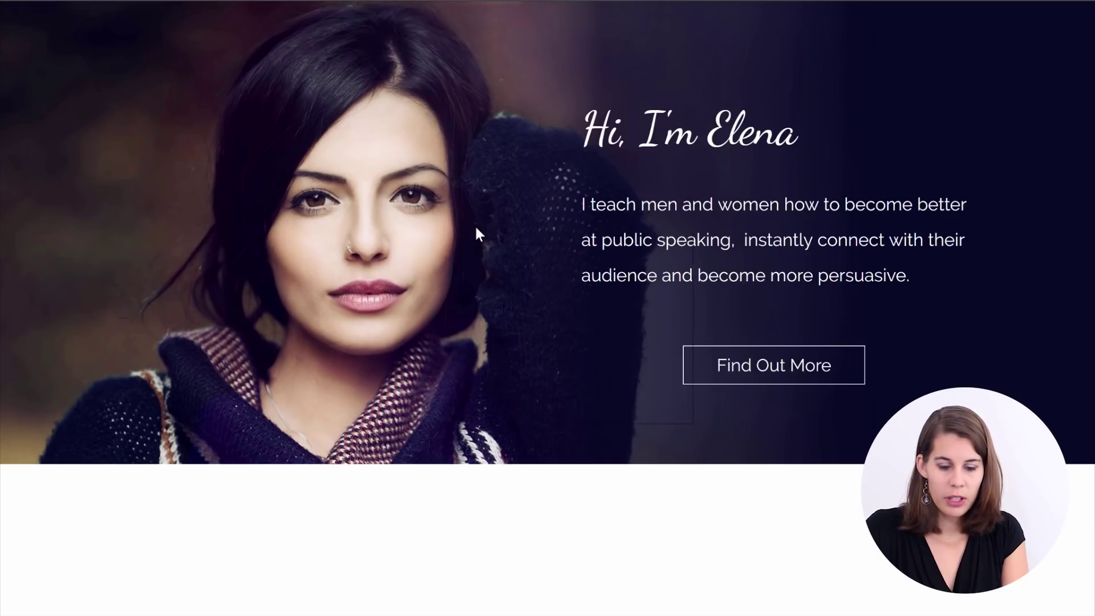
# Inspect the published page with the browser's developer tools and switch the device emulation from iPhone 6 to Responsive
pyautogui.rightClick(474, 225)
pyautogui.click(513, 411)
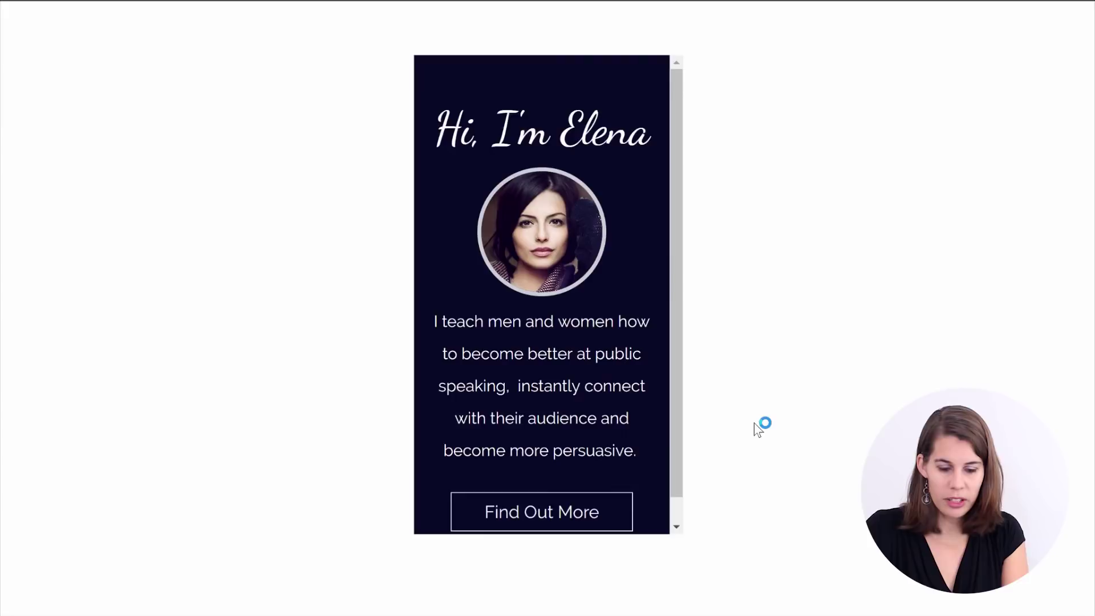
pyautogui.click(497, 10)
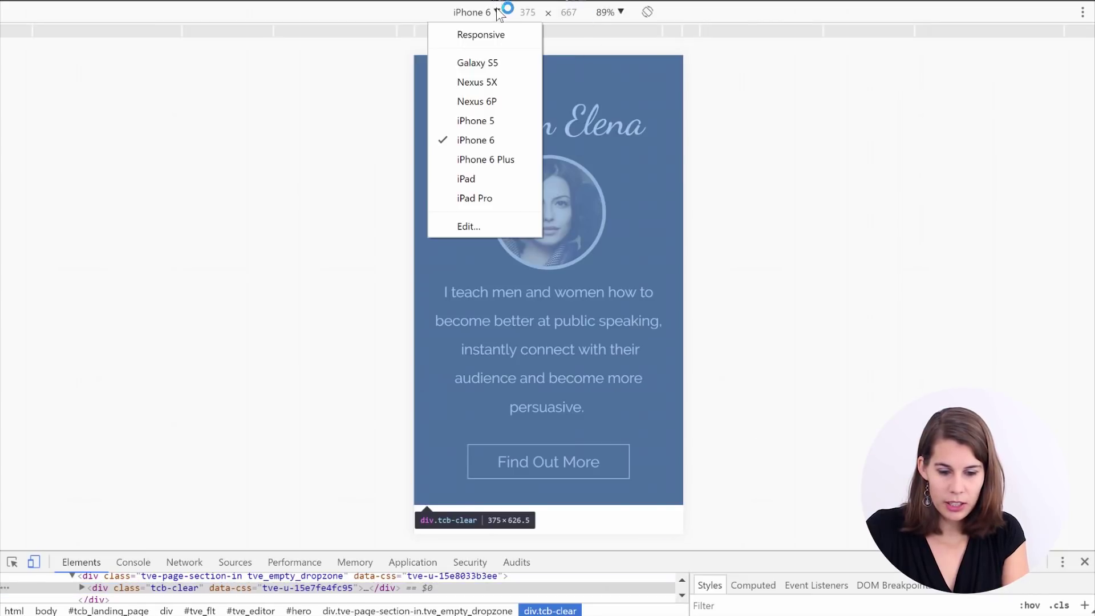
pyautogui.click(484, 36)
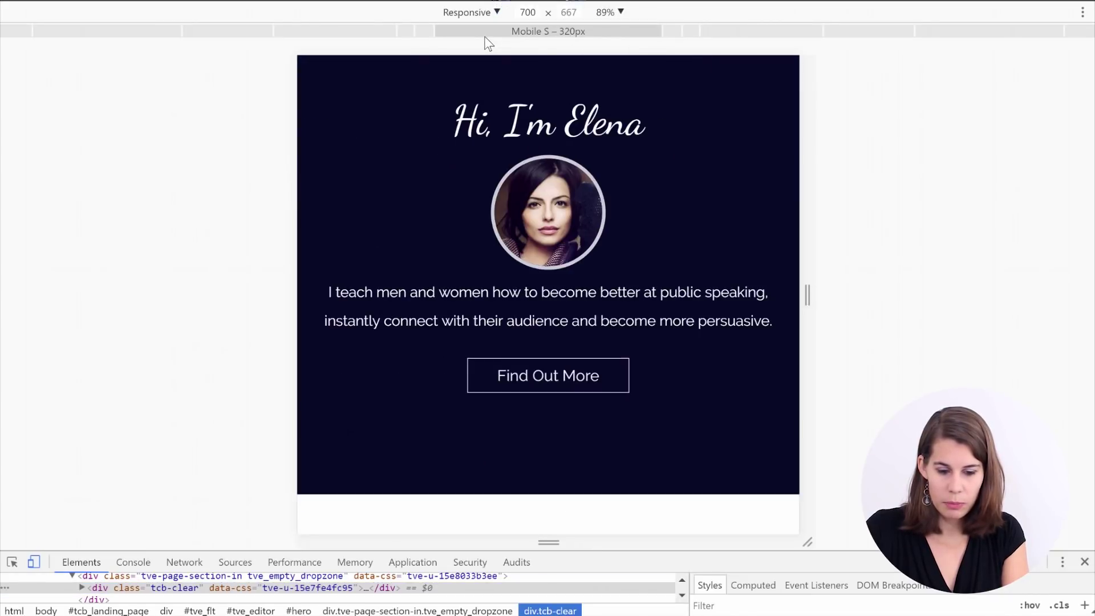
# Check the hero section at viewport widths of 1200, 1000 and 900 px in the responsive preview
pyautogui.doubleClick(530, 12)
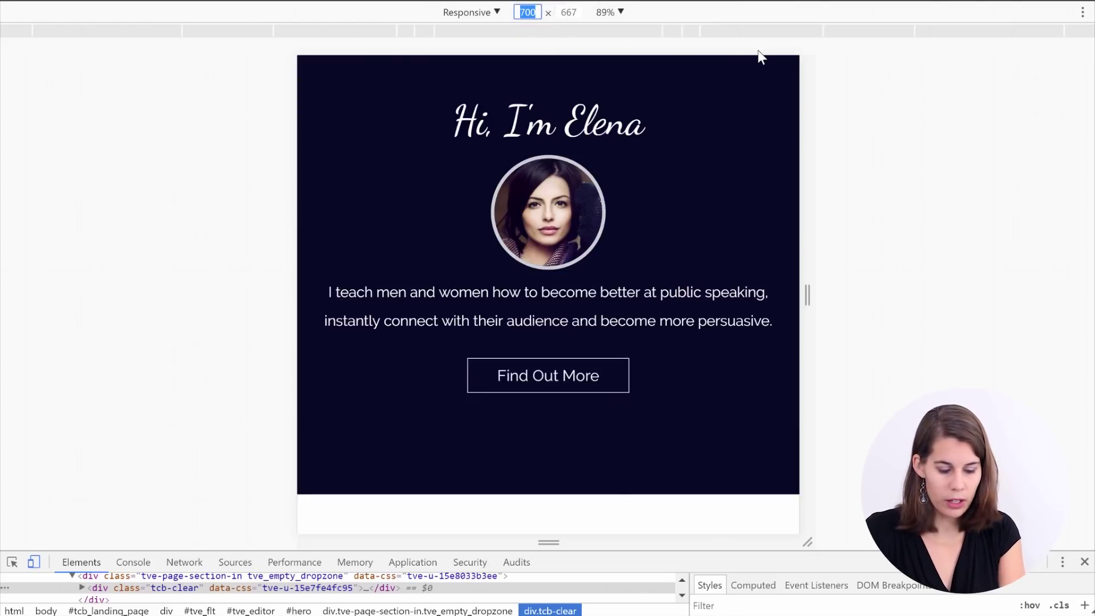
pyautogui.write('120')
pyautogui.press('Return')
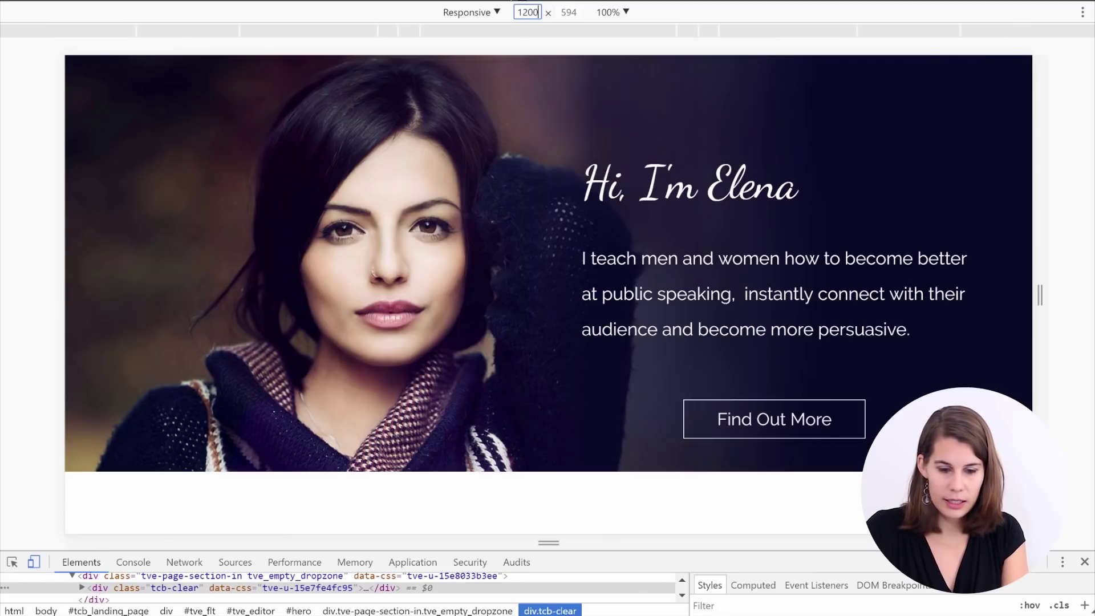
pyautogui.doubleClick(520, 11)
pyautogui.write('1000')
pyautogui.press('Return')
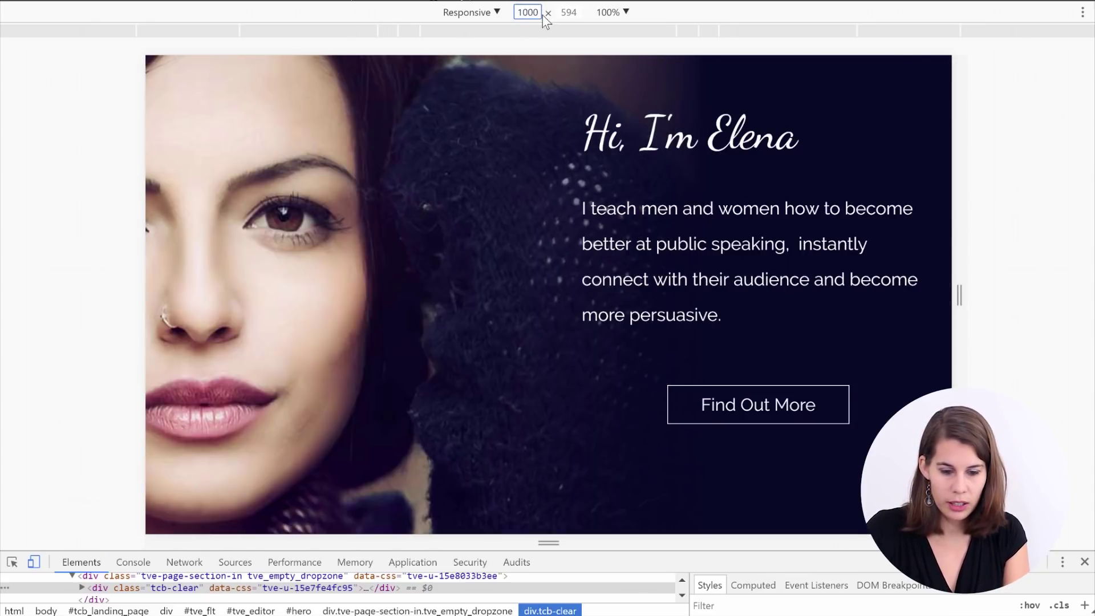
pyautogui.doubleClick(526, 9)
pyautogui.write('90')
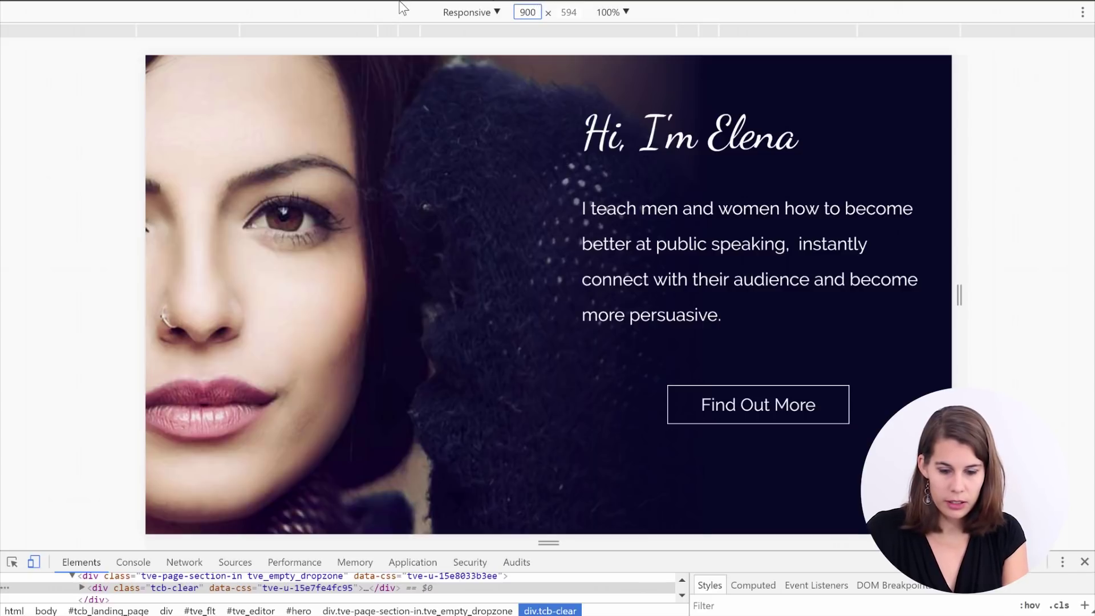